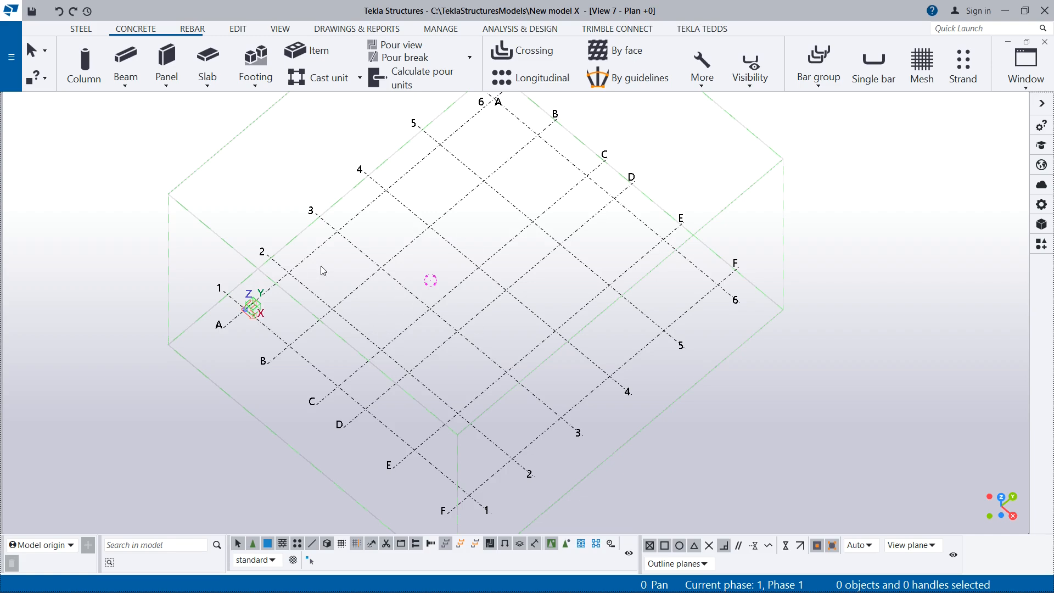
pyautogui.scroll(-2, 452, 323)
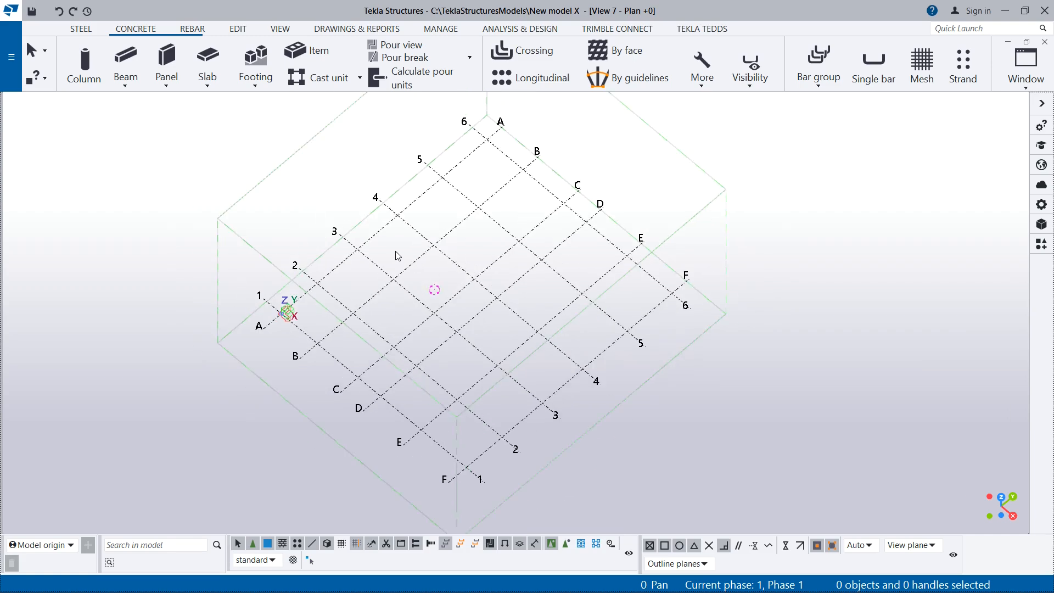
pyautogui.scroll(2, 447, 329)
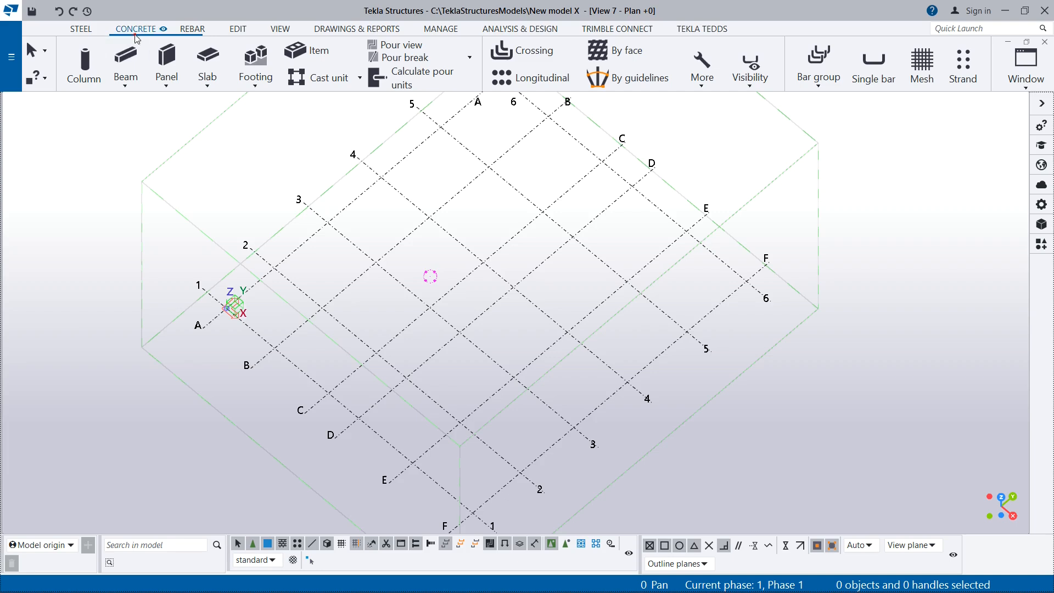
pyautogui.scroll(-1, 96, 31)
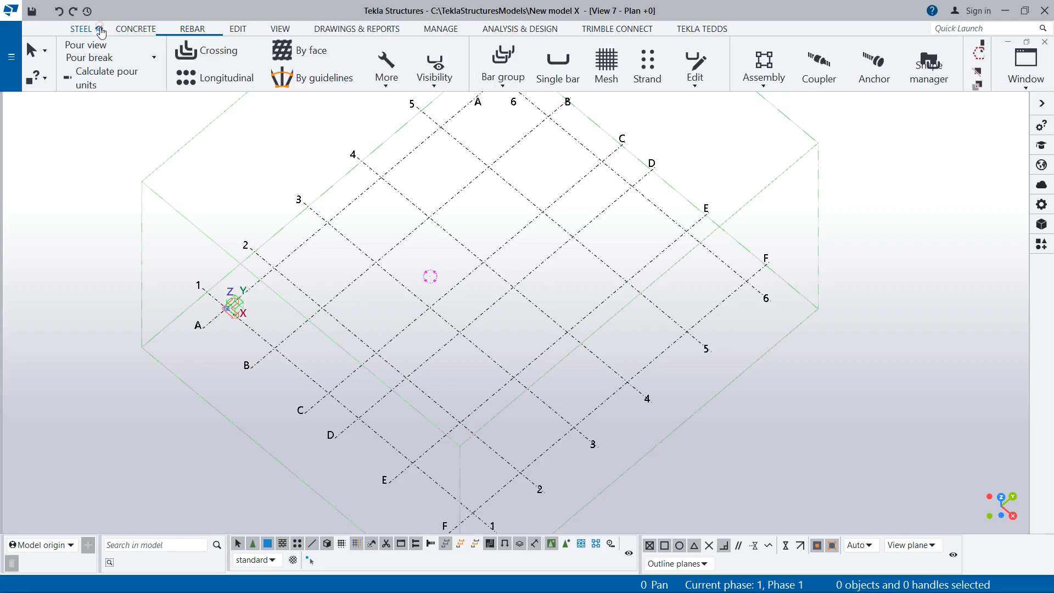
pyautogui.scroll(1, 95, 32)
# Create a concrete column at the intersection of grid lines C and 3, and end the column command
pyautogui.click(134, 32)
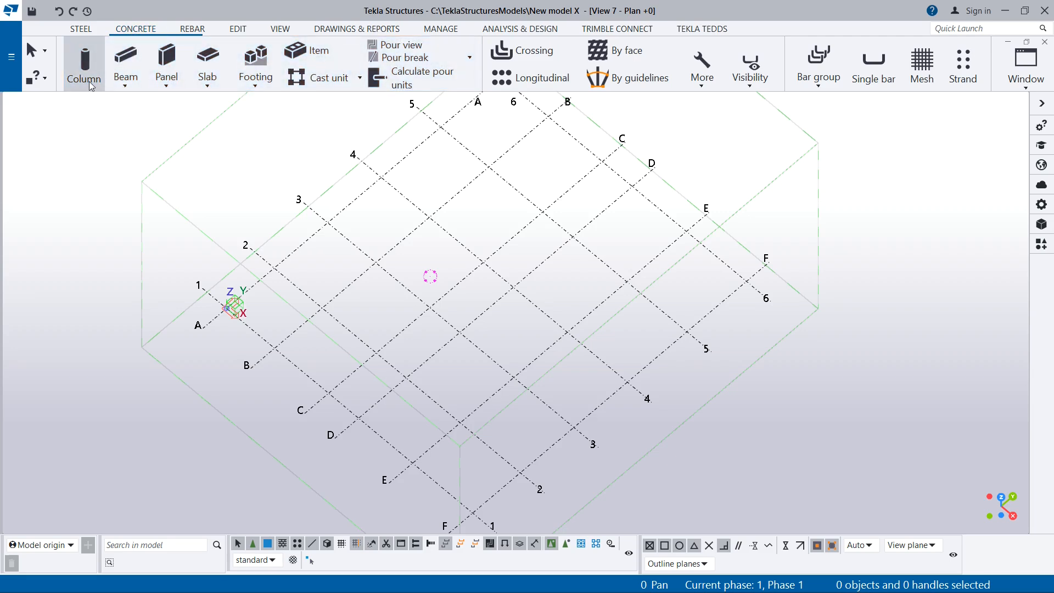
pyautogui.click(87, 51)
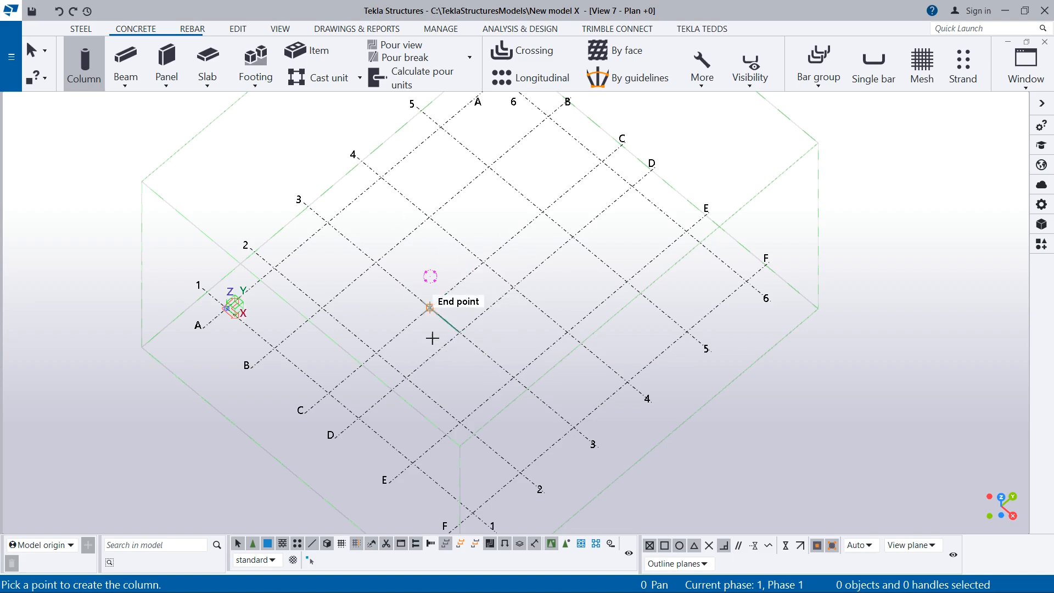
pyautogui.scroll(1, 443, 383)
pyautogui.scroll(2, 405, 357)
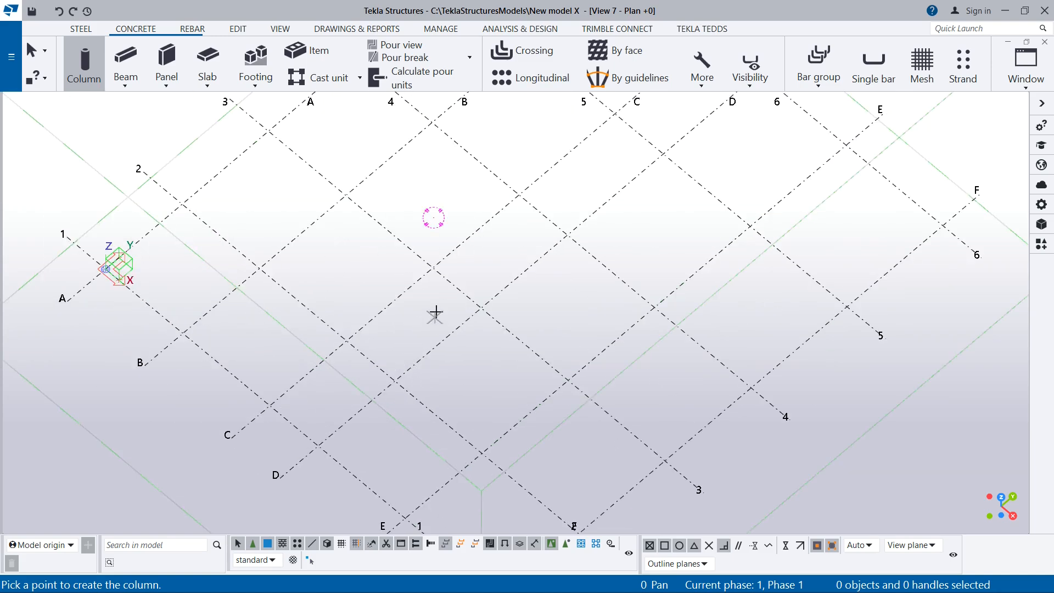
pyautogui.click(434, 268)
pyautogui.scroll(3, 442, 228)
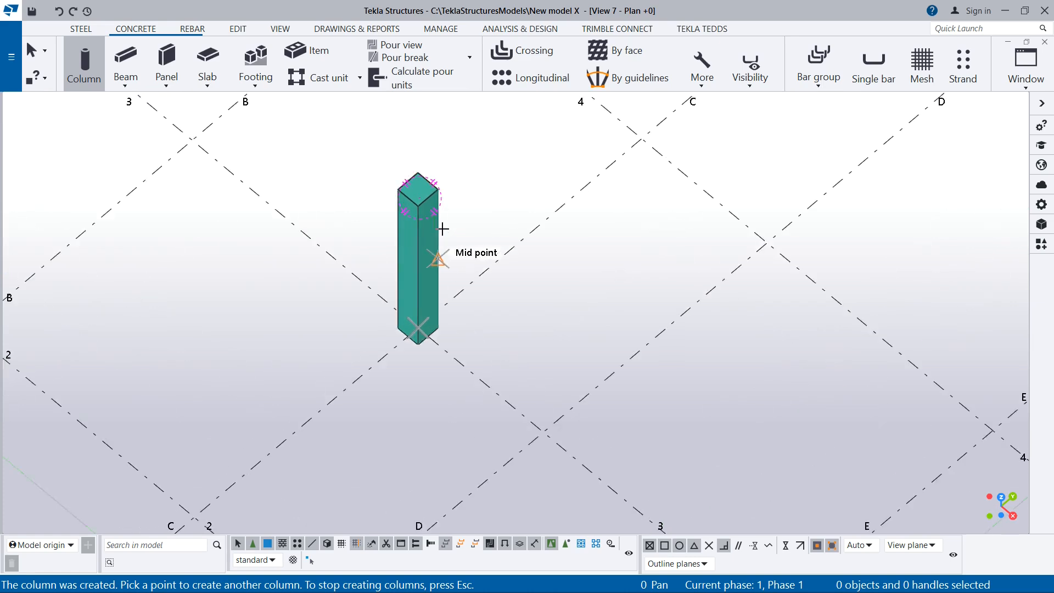
pyautogui.scroll(2, 443, 229)
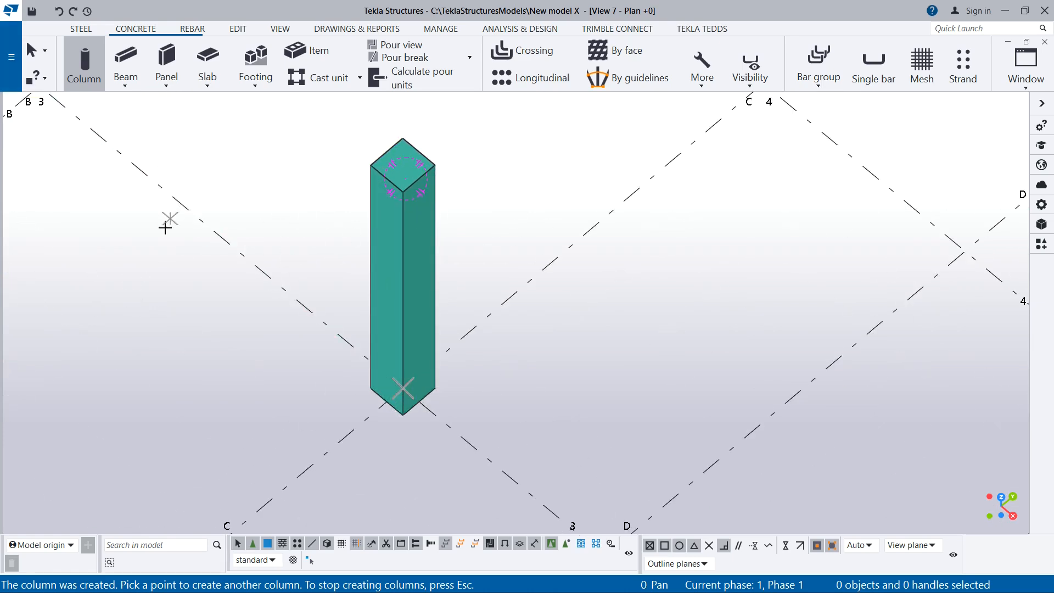
pyautogui.press('Escape')
# Select the concrete column at grid intersection C-3 and open its properties
pyautogui.scroll(-3, 377, 325)
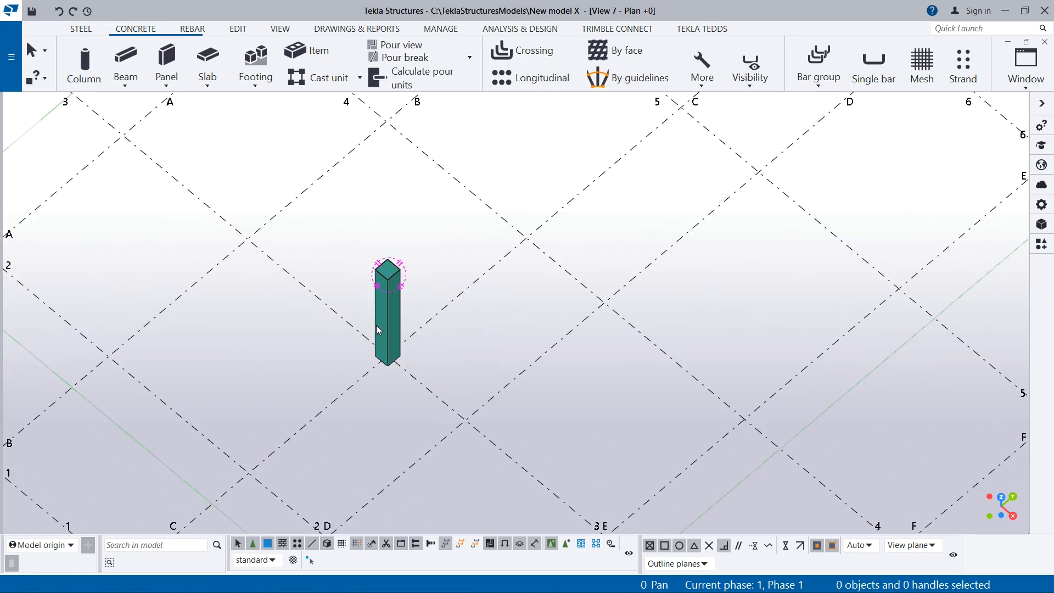
pyautogui.scroll(2, 394, 322)
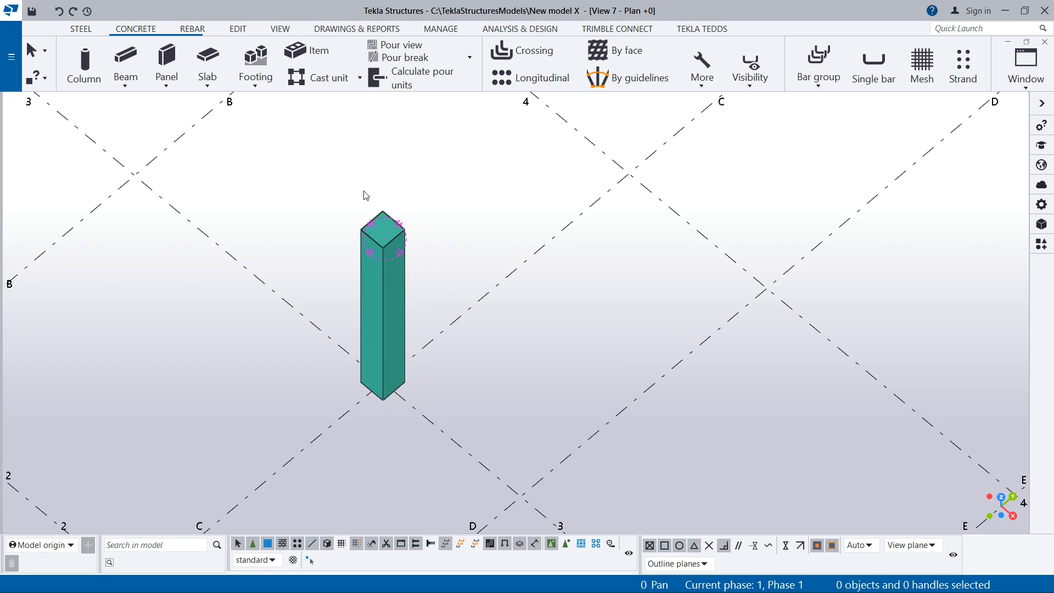
pyautogui.click(387, 283)
pyautogui.doubleClick(387, 281)
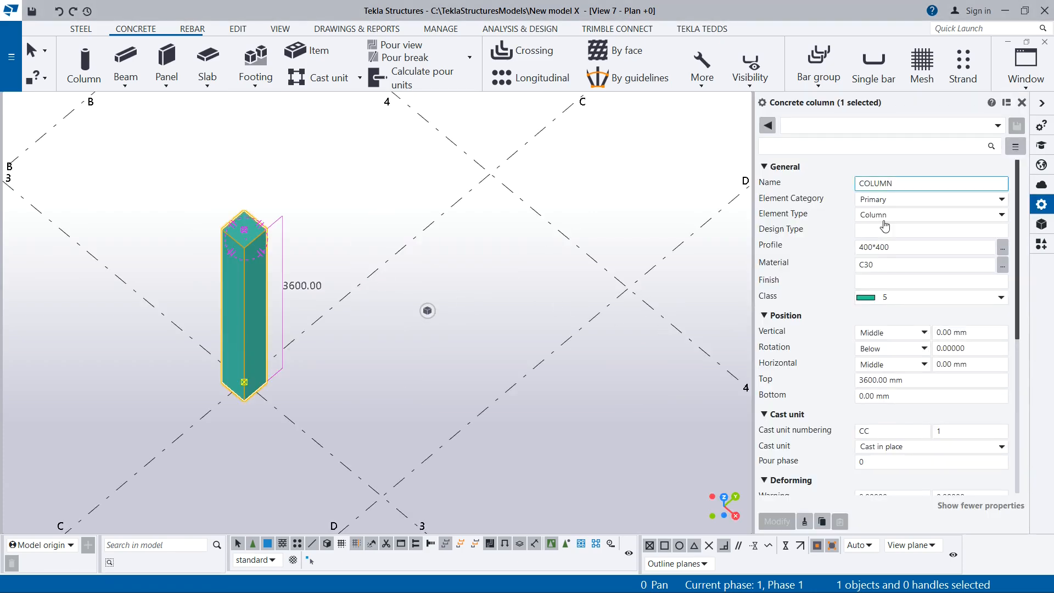
# Examine the selected column in the 3D view together with its name, profile and level properties
pyautogui.scroll(5, 271, 232)
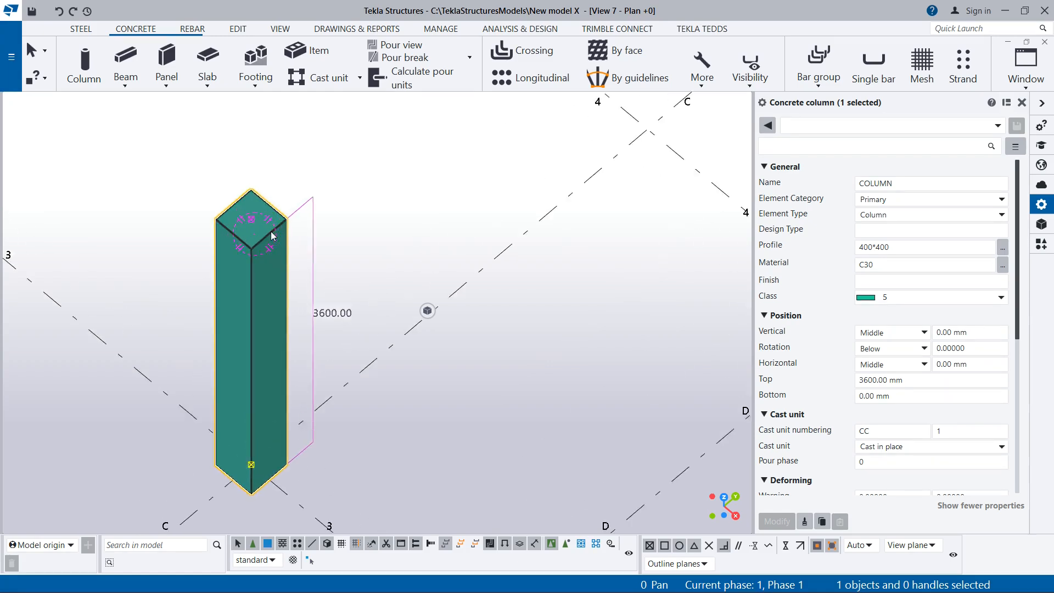
pyautogui.scroll(-5, 252, 212)
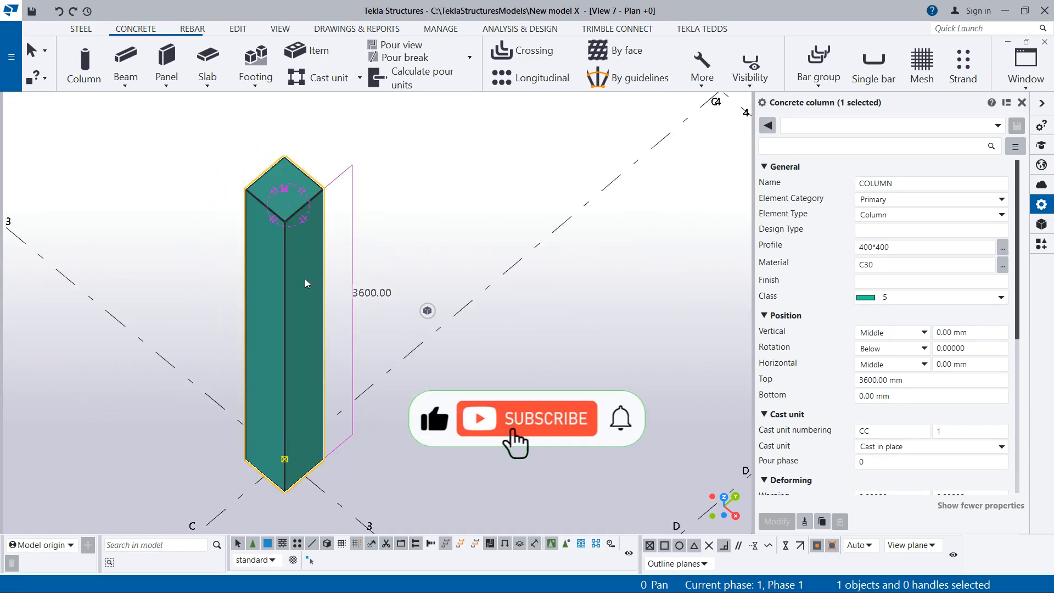
pyautogui.scroll(1, 433, 390)
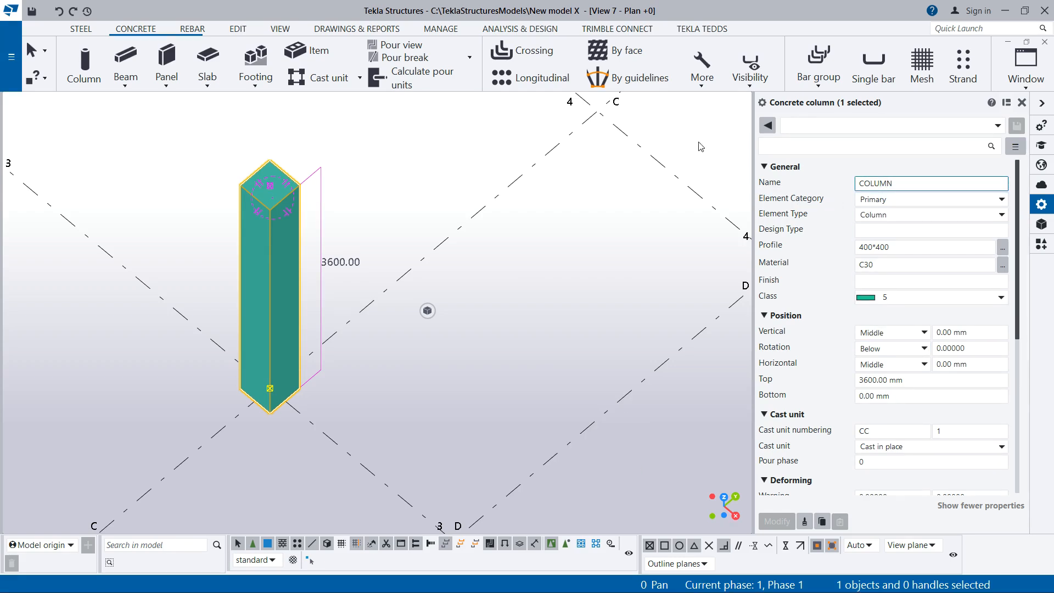
pyautogui.scroll(3, 252, 304)
pyautogui.scroll(-2, 403, 330)
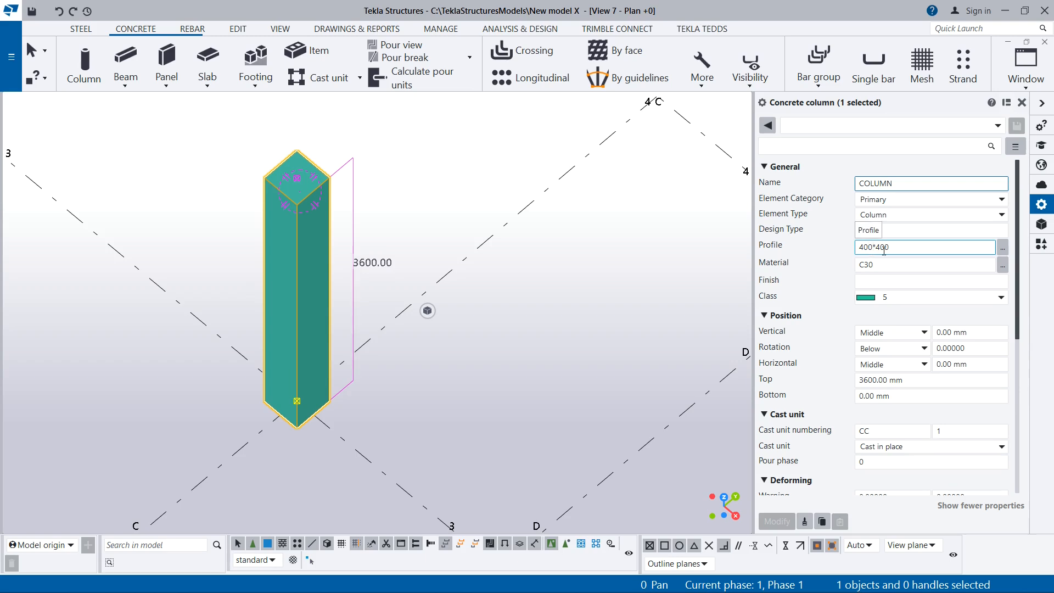
pyautogui.scroll(1, 288, 194)
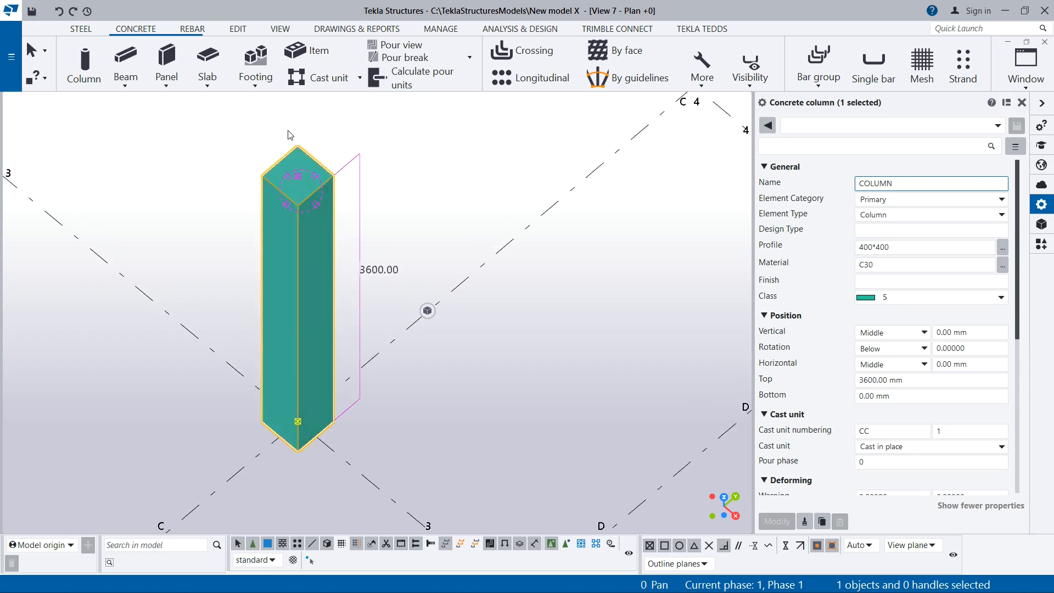
pyautogui.scroll(4, 289, 132)
pyautogui.scroll(2, 301, 216)
pyautogui.scroll(-7, 301, 214)
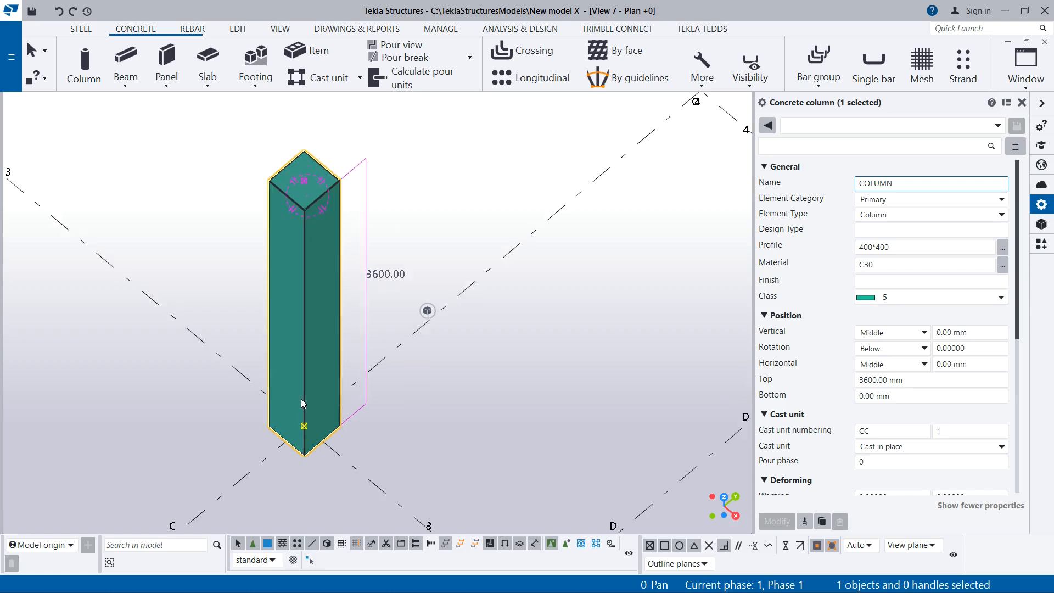
pyautogui.scroll(1, 303, 398)
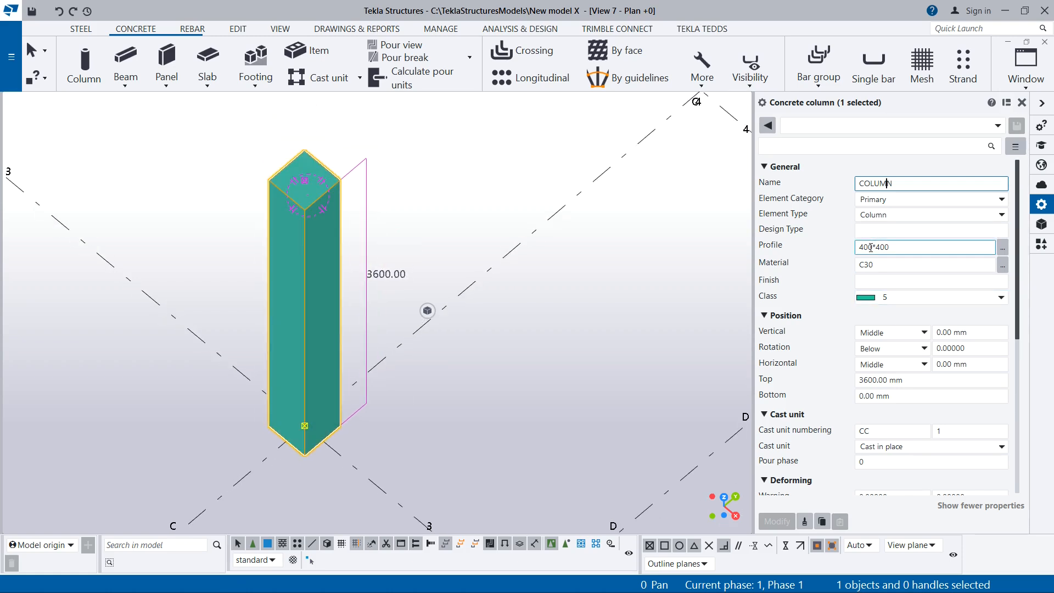
# Set the first dimension of the column's profile to 600 and apply the modification
pyautogui.moveTo(864, 250); pyautogui.dragTo(858, 252)
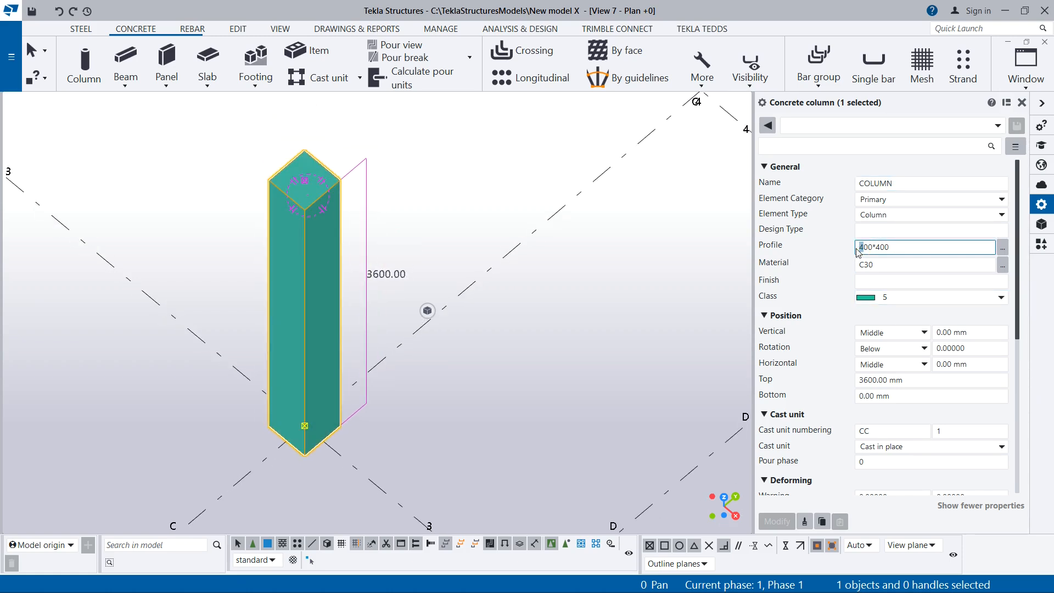
pyautogui.write('6')
pyautogui.click(777, 521)
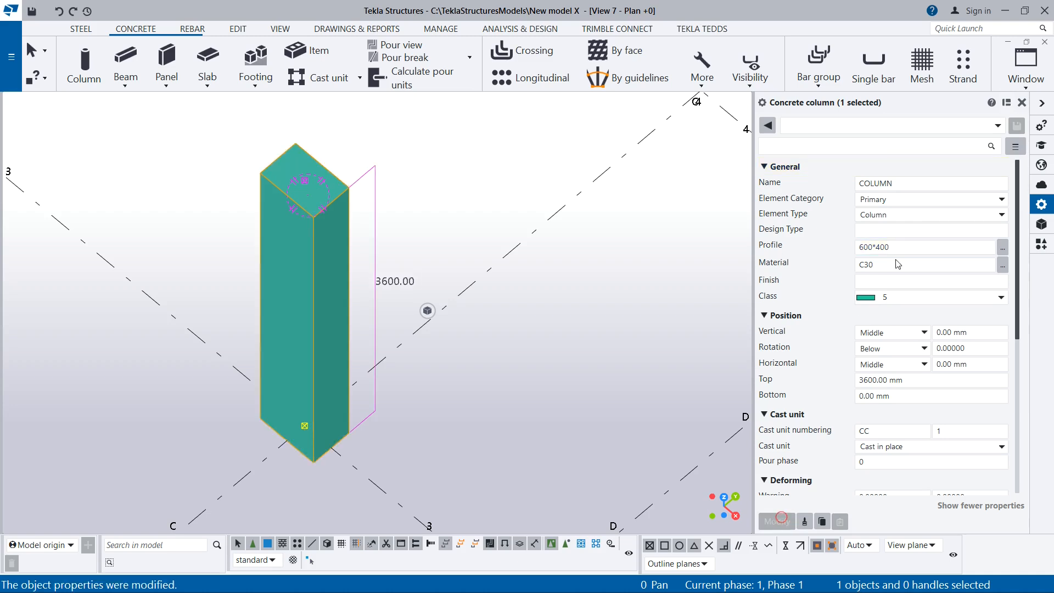
# Set the second dimension of the column's profile to 230, giving 600*230, and apply the modification
pyautogui.moveTo(878, 246); pyautogui.dragTo(907, 260)
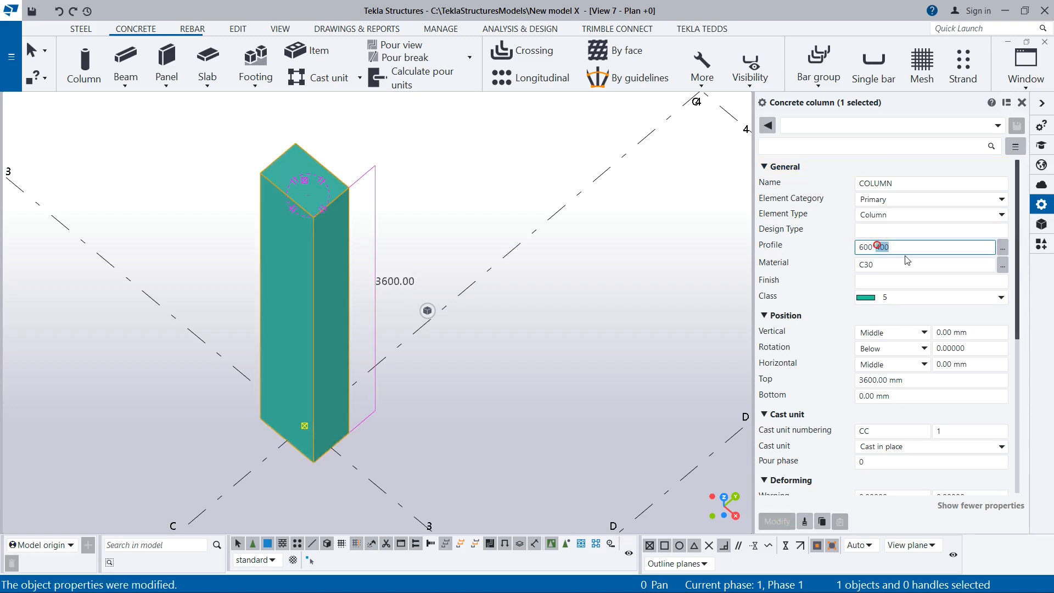
pyautogui.write('3')
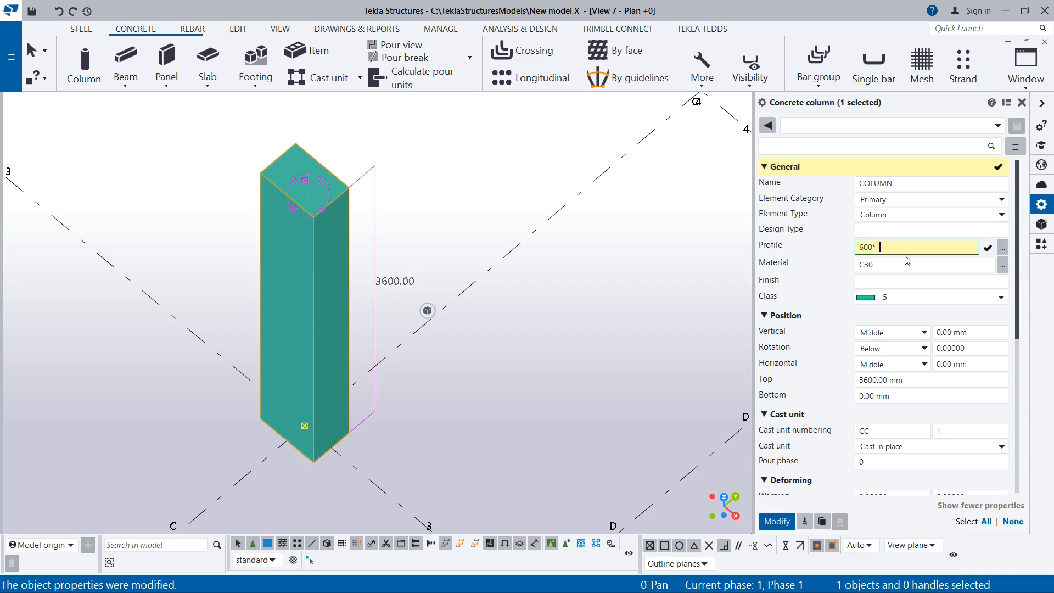
pyautogui.write('30')
pyautogui.click(777, 521)
pyautogui.moveTo(367, 243)
pyautogui.keyDown('ctrl'); pyautogui.mouseDown(button='middle')
pyautogui.moveTo(319, 225)
pyautogui.moveTo(357, 216)
pyautogui.mouseUp(button='middle'); pyautogui.keyUp('ctrl')
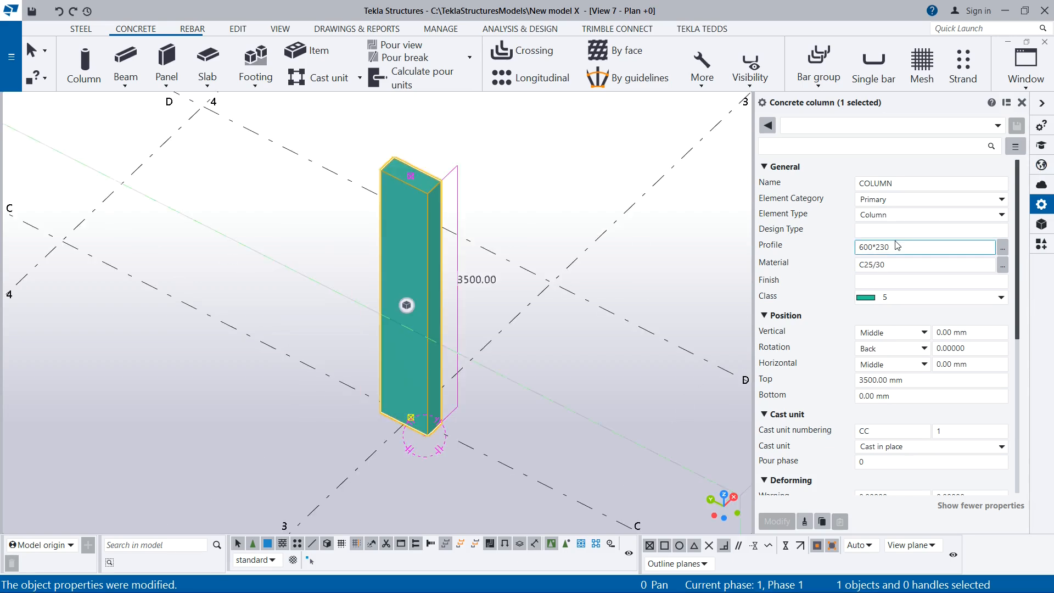
# Open the profile catalog for the column, collapse the Others group and look over the main profile categories
pyautogui.moveTo(895, 249); pyautogui.dragTo(859, 251)
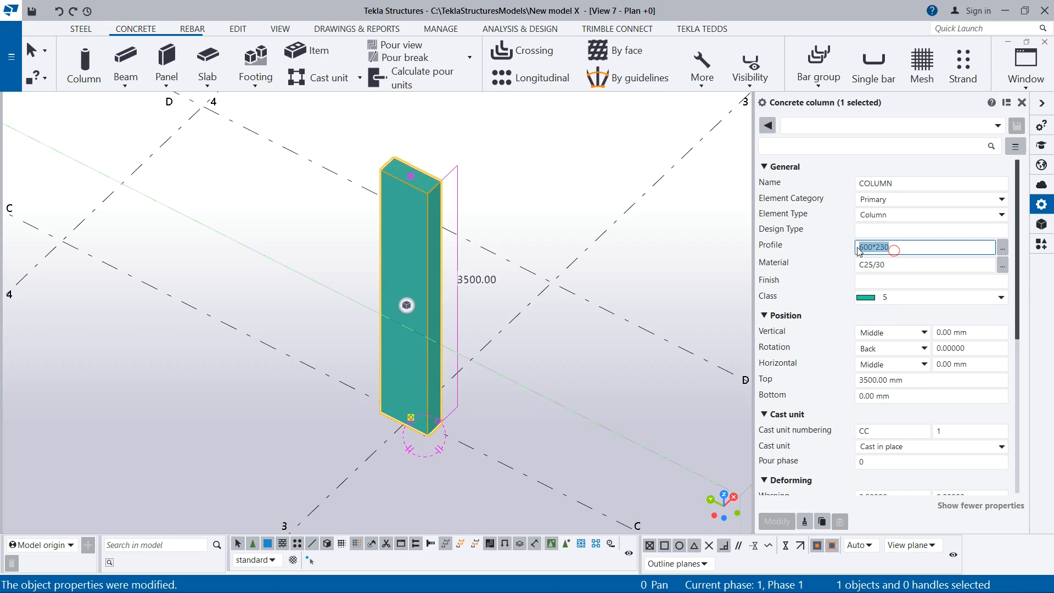
pyautogui.click(1003, 250)
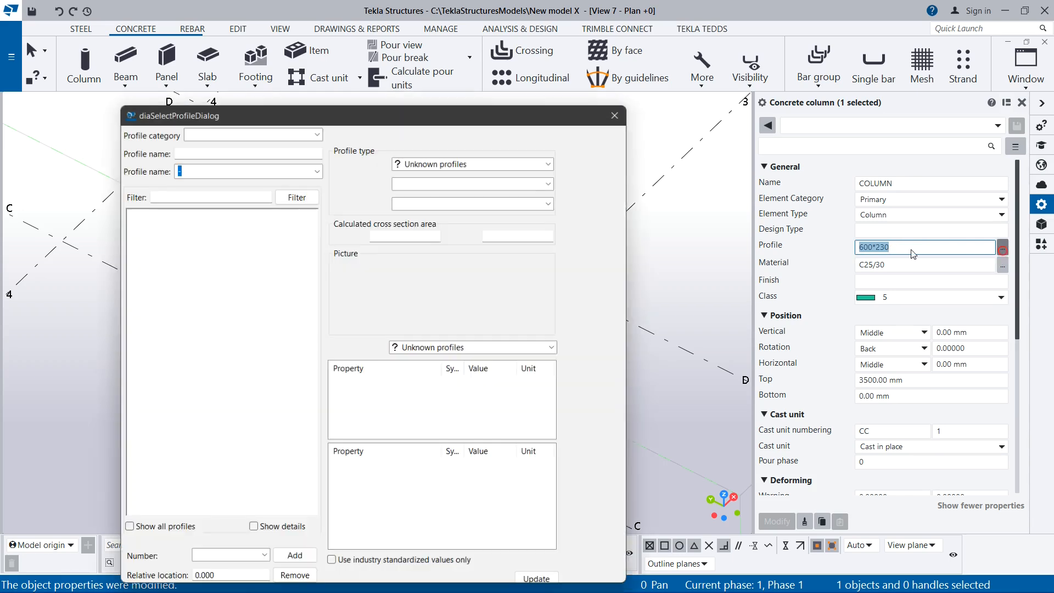
pyautogui.moveTo(331, 109)
pyautogui.mouseDown()
pyautogui.moveTo(298, 132)
pyautogui.moveTo(326, 103)
pyautogui.mouseUp()
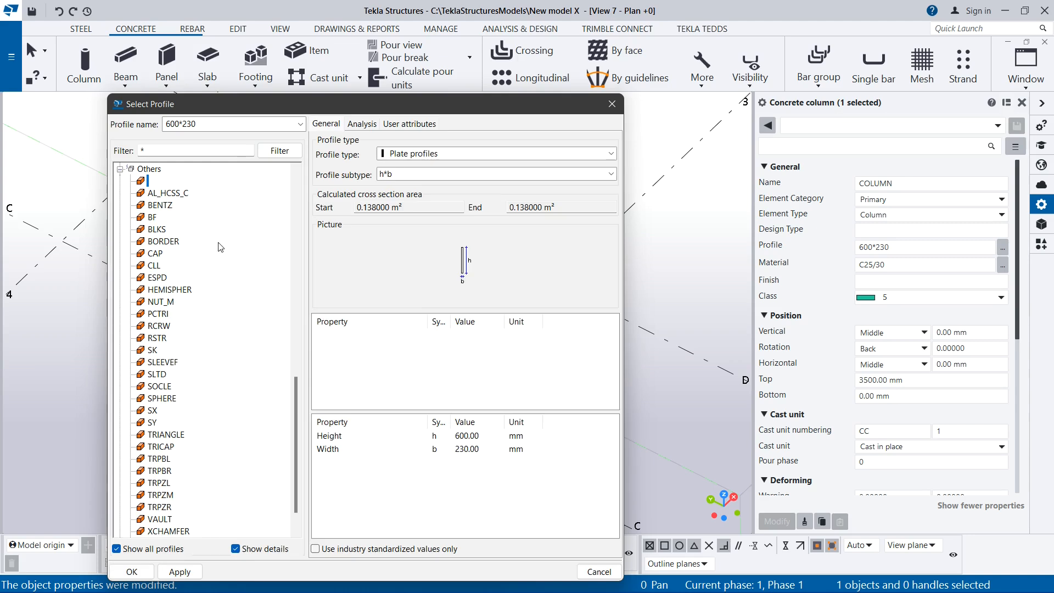
pyautogui.scroll(6, 216, 240)
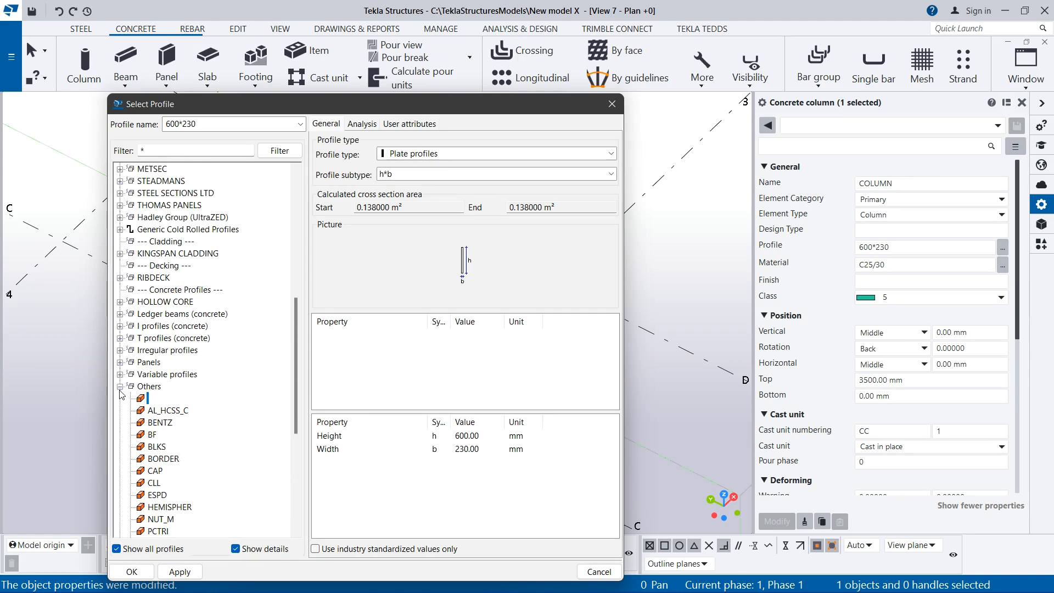
pyautogui.click(120, 387)
pyautogui.scroll(6, 126, 242)
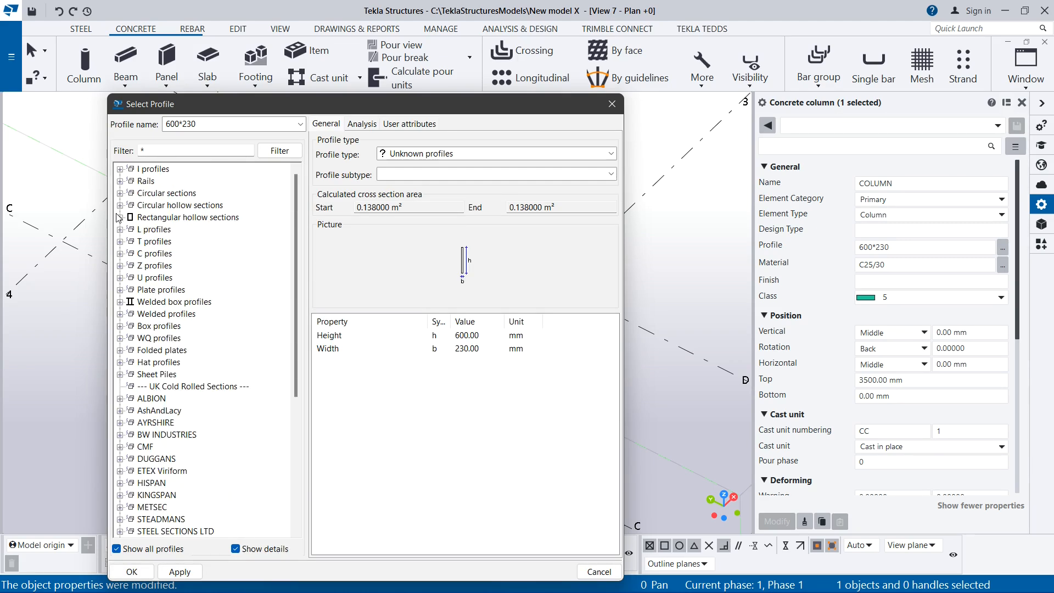
pyautogui.moveTo(397, 100); pyautogui.dragTo(443, 76)
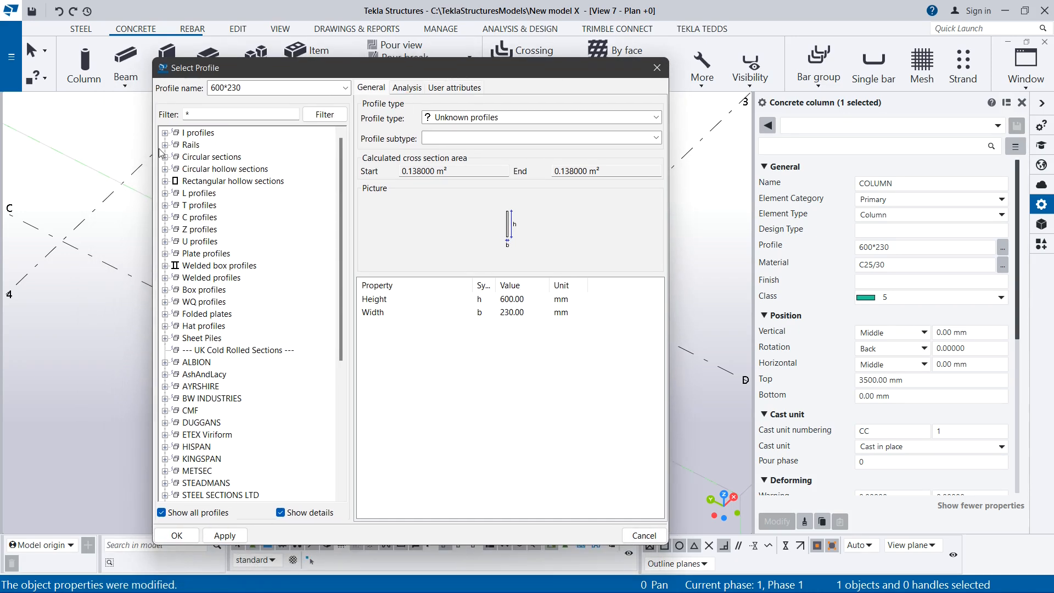
# Examine the height and width values of the 600*230 profile in the catalog
pyautogui.click(518, 299)
pyautogui.click(508, 312)
pyautogui.click(515, 299)
pyautogui.click(515, 312)
pyautogui.click(515, 299)
pyautogui.click(514, 312)
pyautogui.click(516, 299)
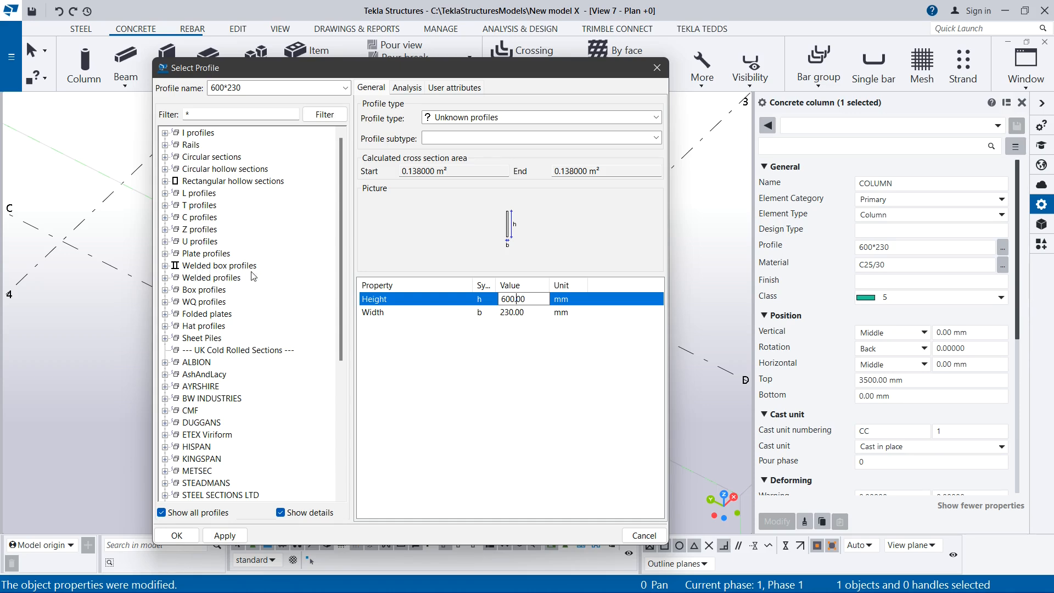
# Browse the cold rolled and concrete profile categories, then close the profile catalog
pyautogui.scroll(-6, 190, 311)
pyautogui.scroll(6, 198, 323)
pyautogui.scroll(-6, 207, 330)
pyautogui.click(204, 315)
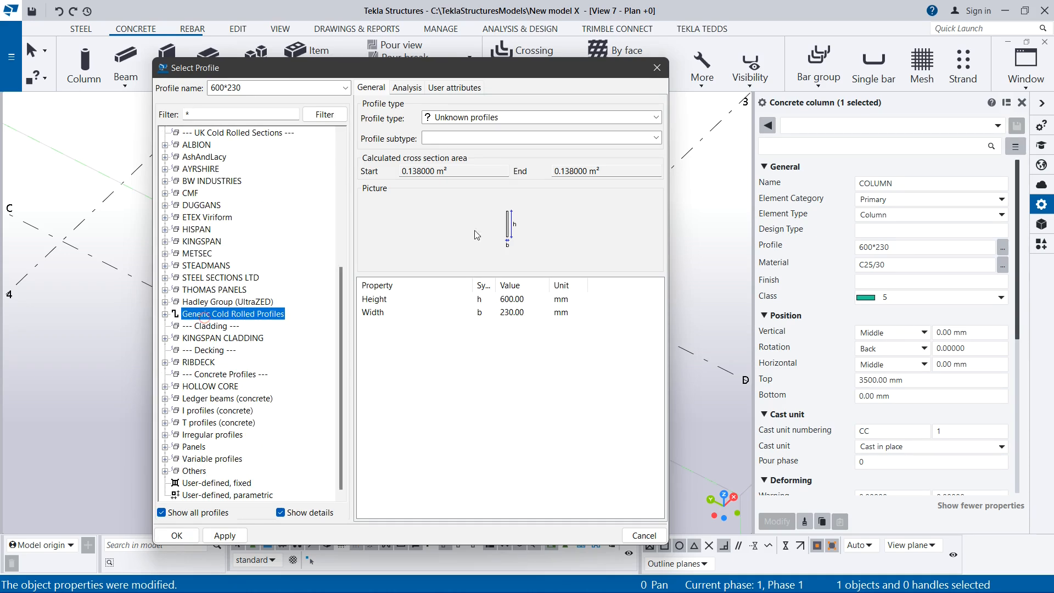
pyautogui.click(657, 67)
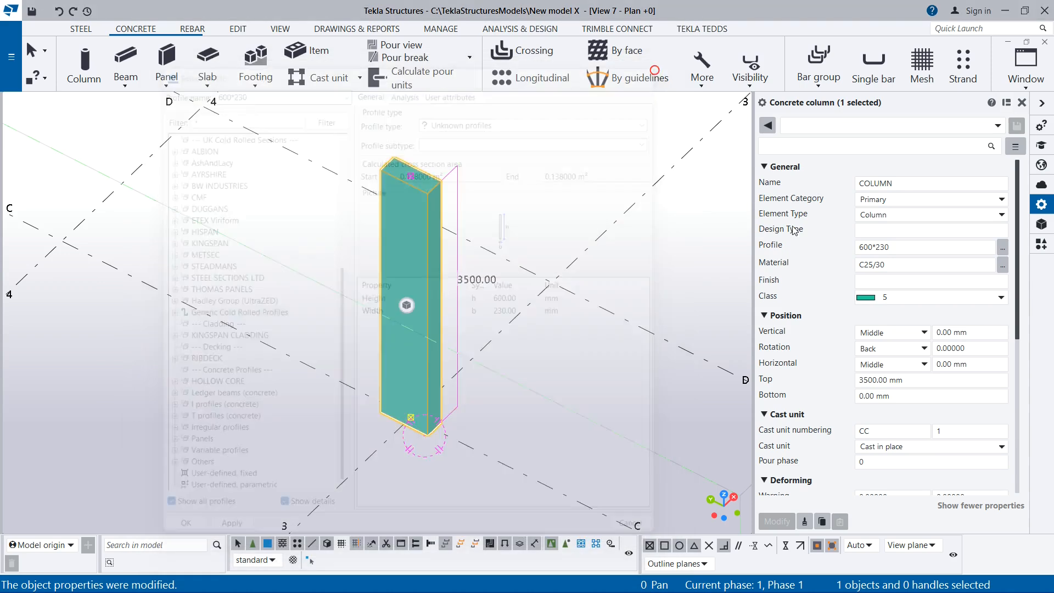
# Set the selected concrete column's material to C30
pyautogui.scroll(2, 500, 322)
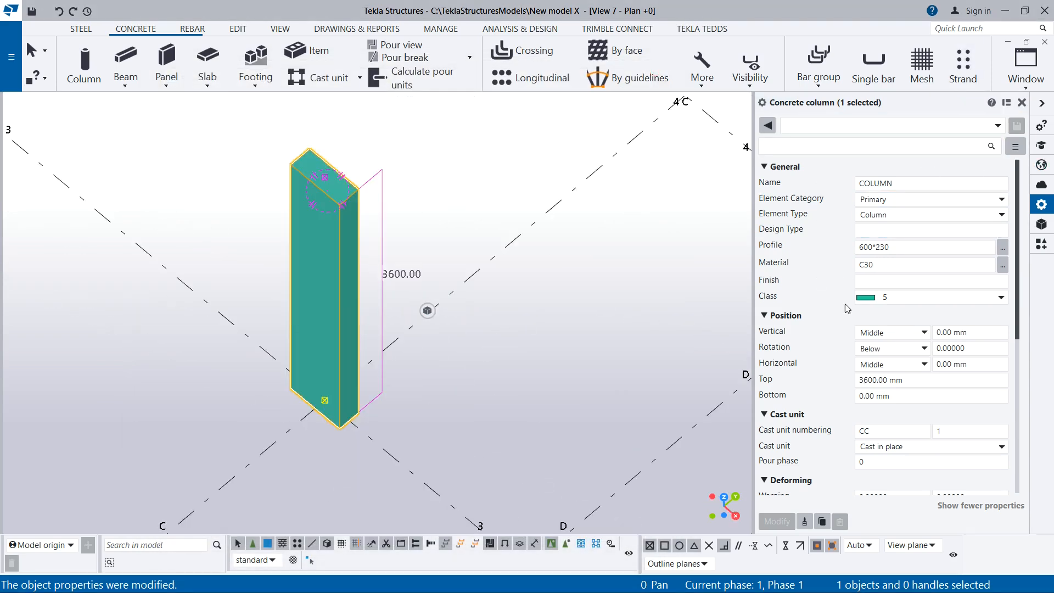
pyautogui.click(880, 265)
pyautogui.write('C30')
pyautogui.doubleClick(873, 265)
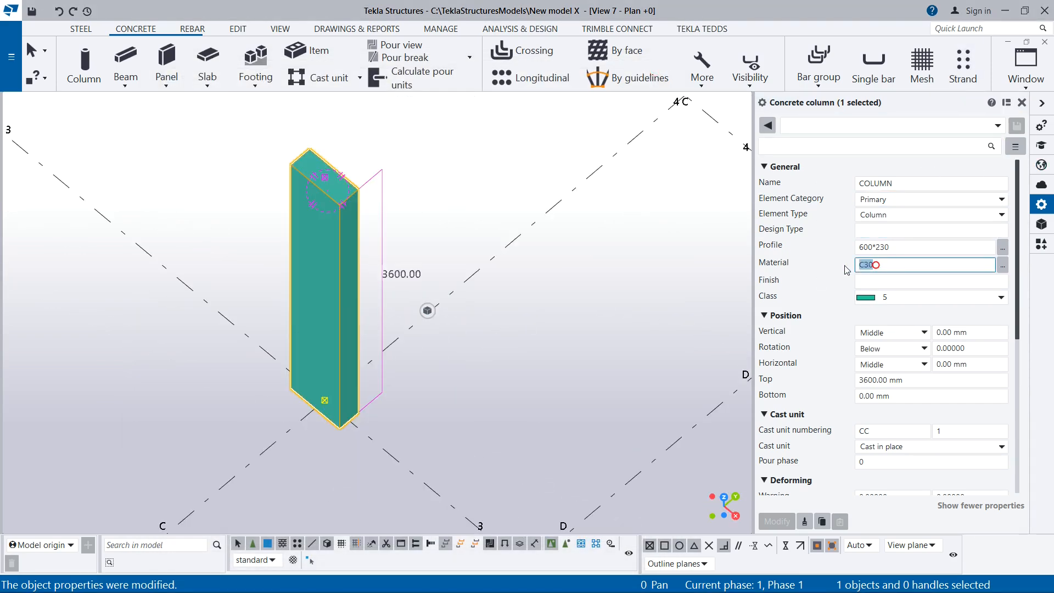
# Choose the concrete grade C25/30 for the column from the material catalog and close the catalog
pyautogui.click(1003, 266)
pyautogui.click(109, 236)
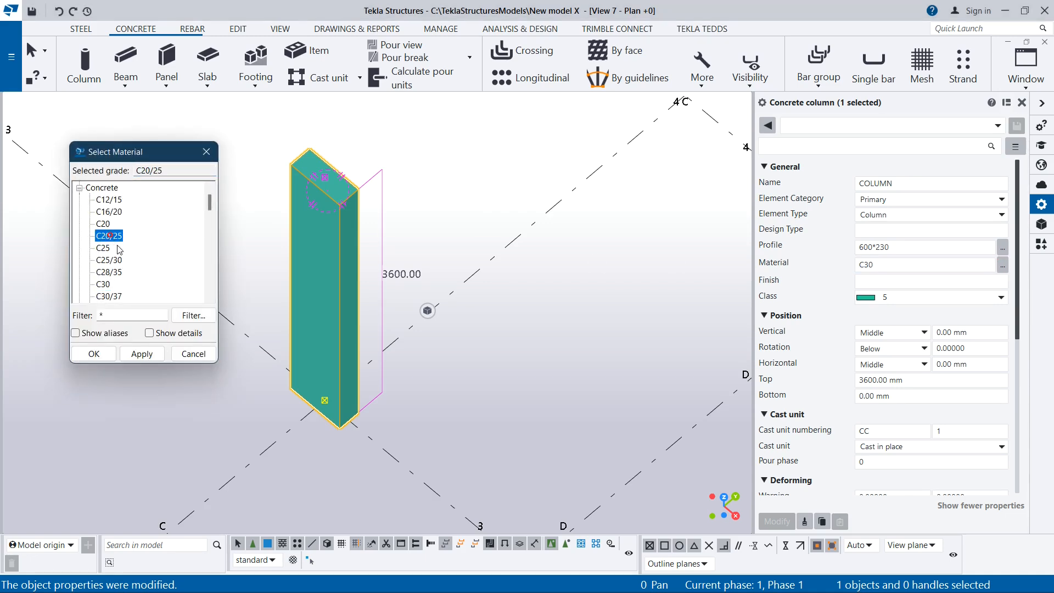
pyautogui.click(117, 261)
pyautogui.scroll(-10, 118, 264)
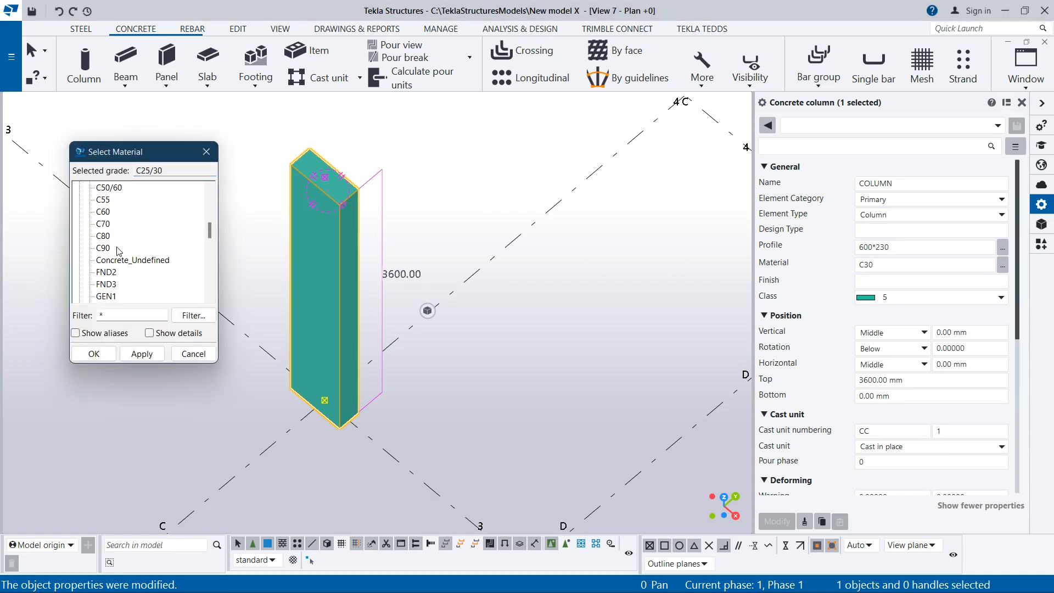
pyautogui.scroll(10, 122, 275)
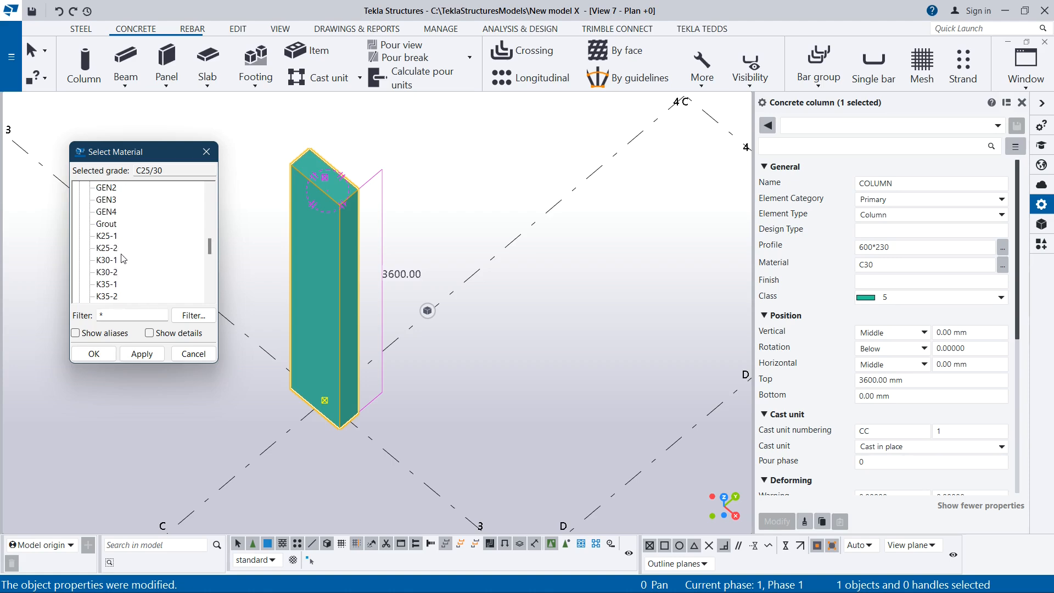
pyautogui.click(110, 226)
pyautogui.click(117, 251)
pyautogui.click(121, 273)
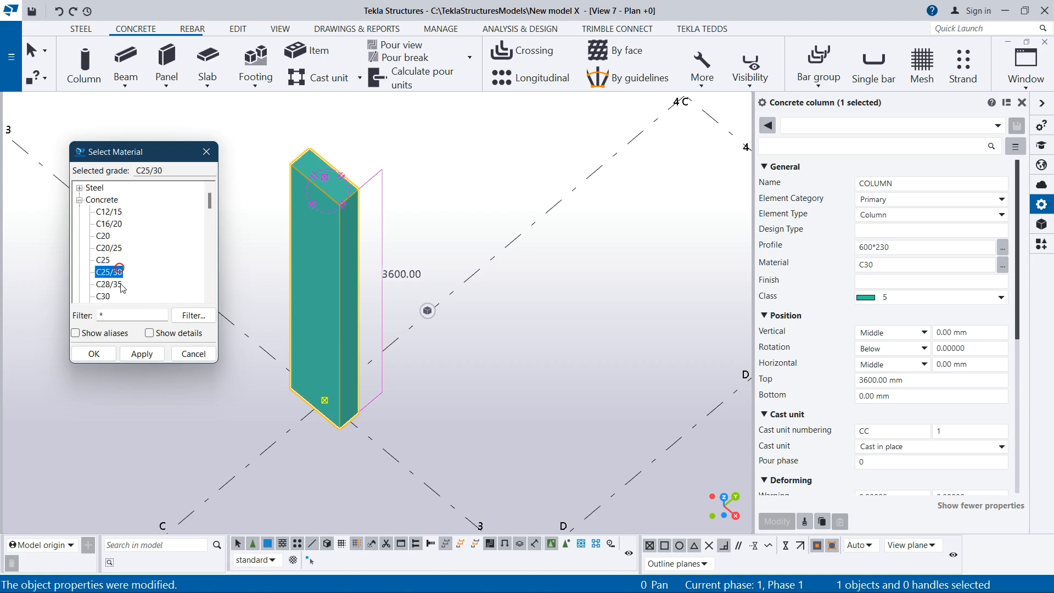
pyautogui.click(141, 354)
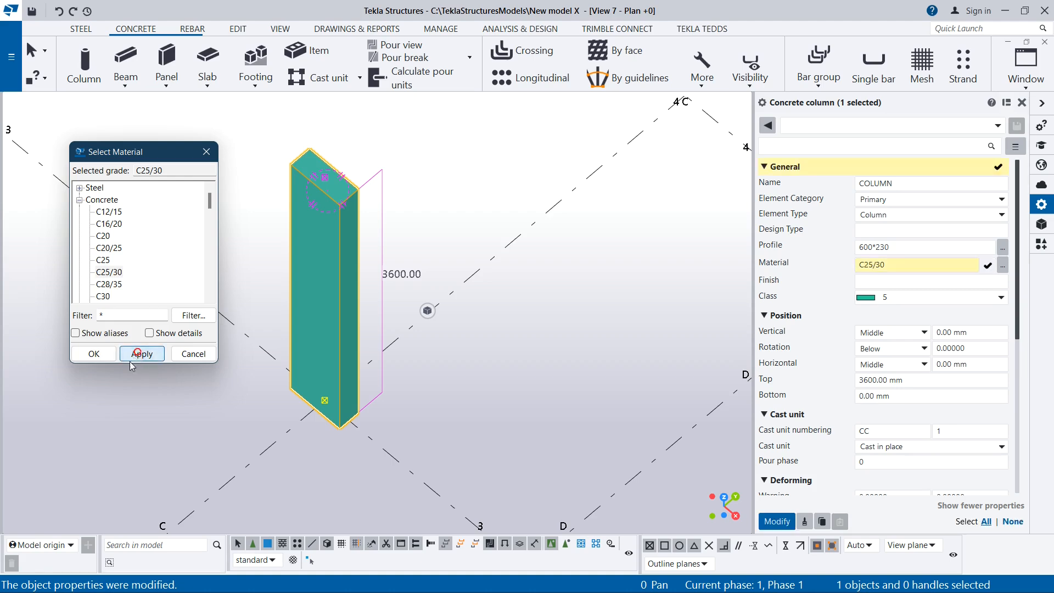
pyautogui.click(95, 357)
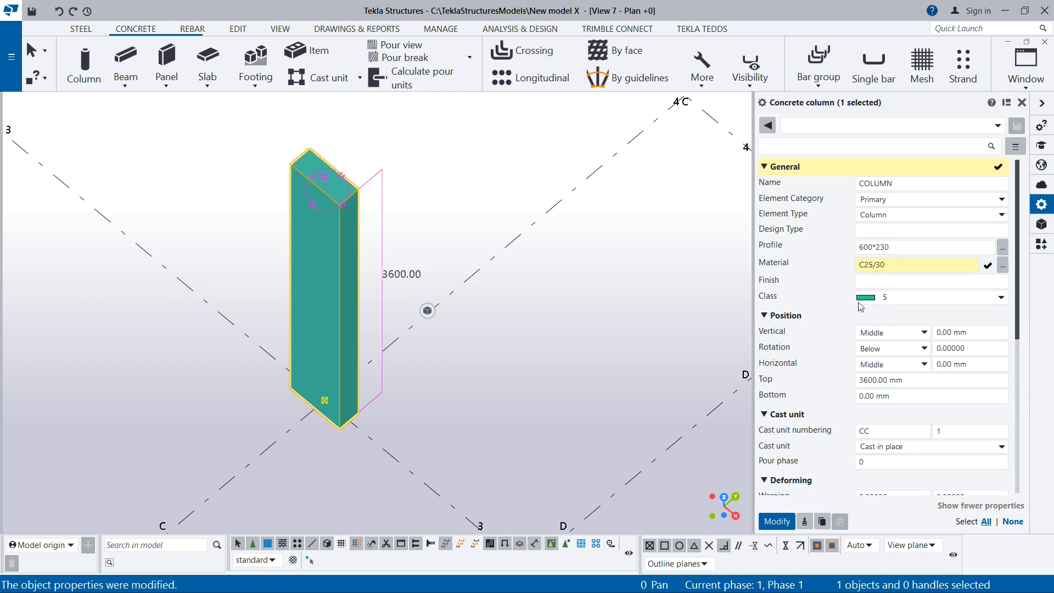
# Set the column's class to 2 and apply it together with the pending material change
pyautogui.click(906, 300)
pyautogui.click(888, 342)
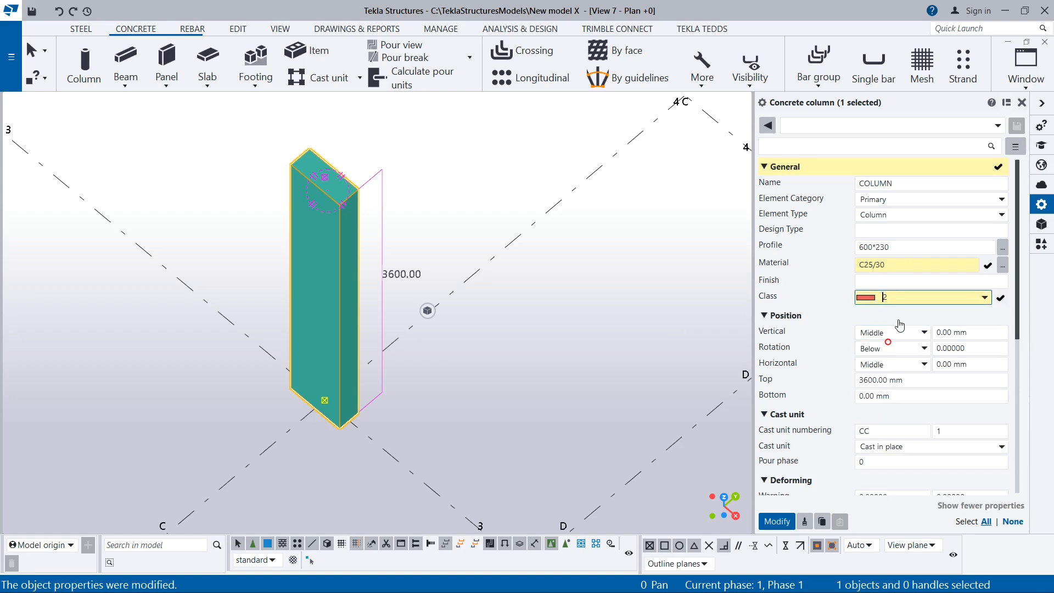
pyautogui.click(777, 522)
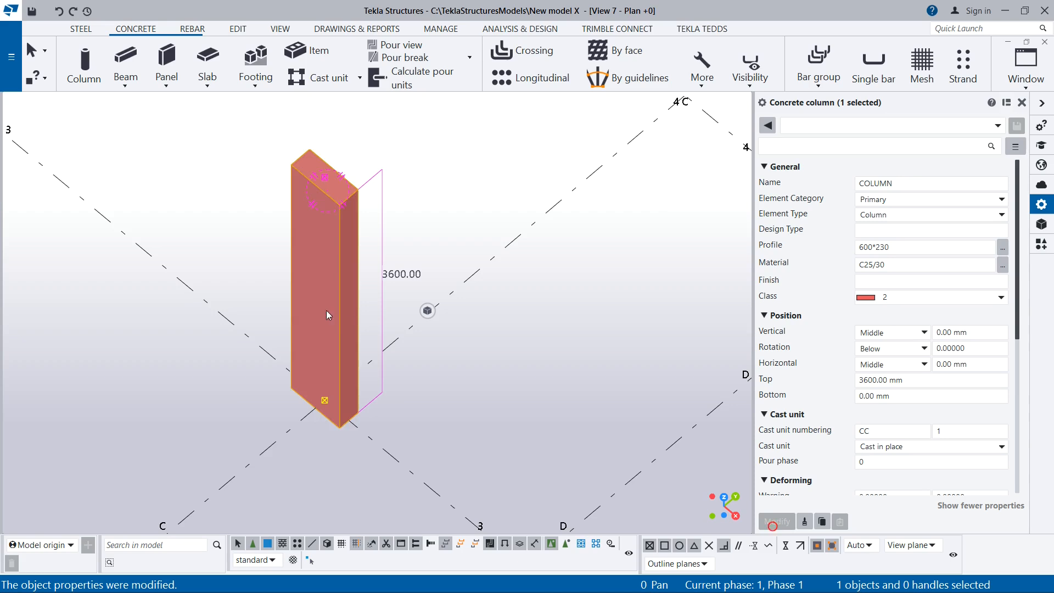
pyautogui.scroll(3, 326, 311)
pyautogui.scroll(-4, 358, 206)
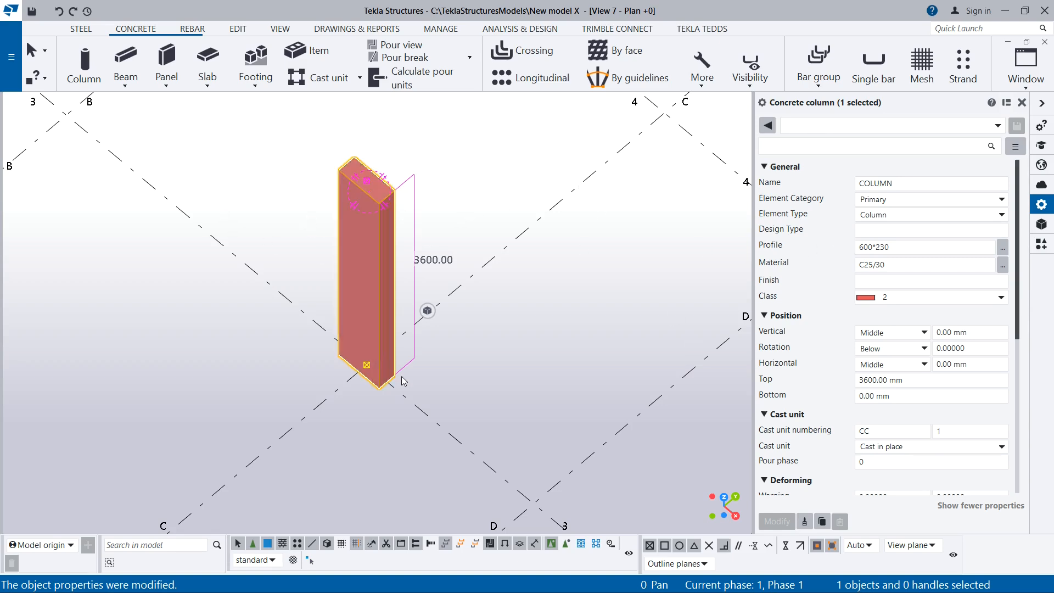
# Set the column's class to 5 and apply the modification
pyautogui.scroll(-2, 365, 321)
pyautogui.scroll(1, 397, 336)
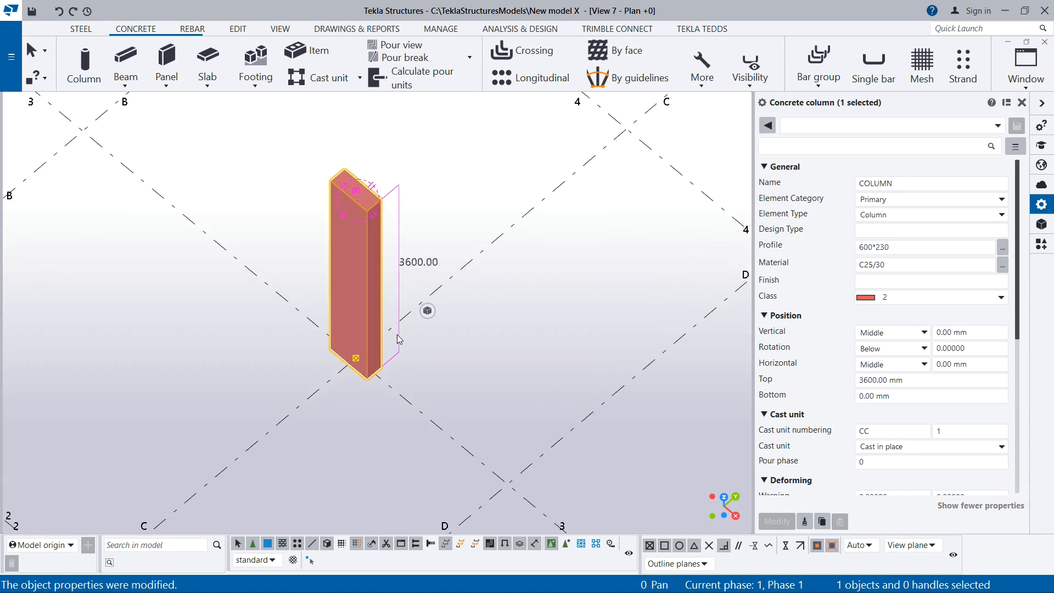
pyautogui.click(944, 297)
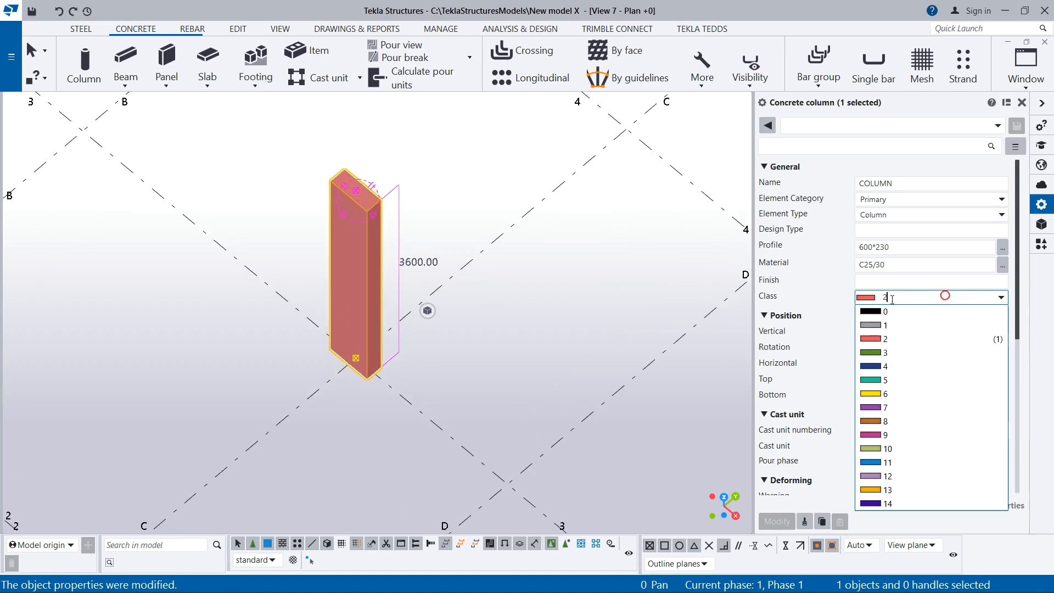
pyautogui.click(882, 381)
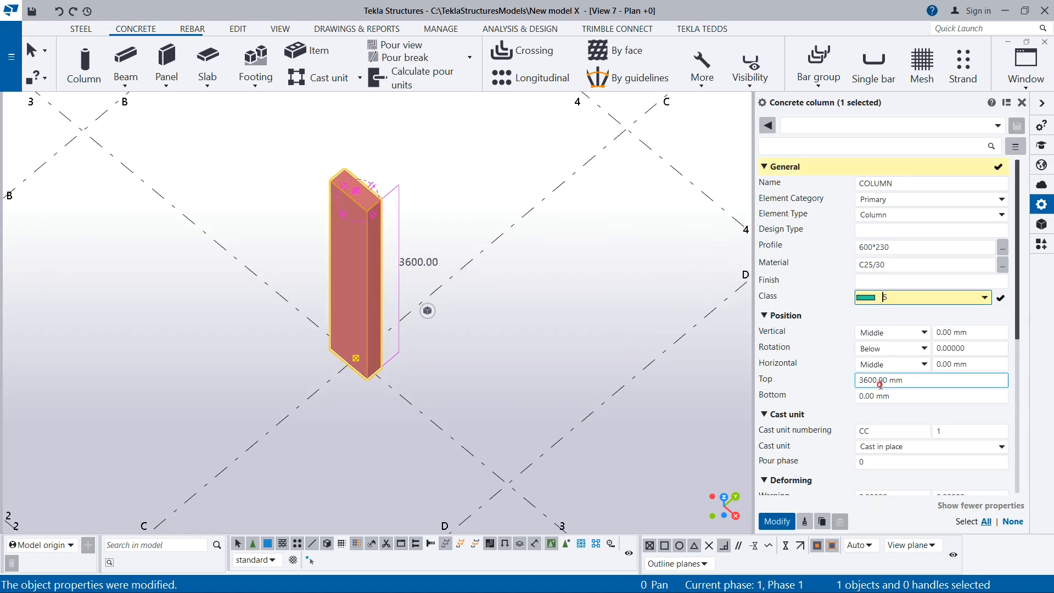
pyautogui.click(879, 298)
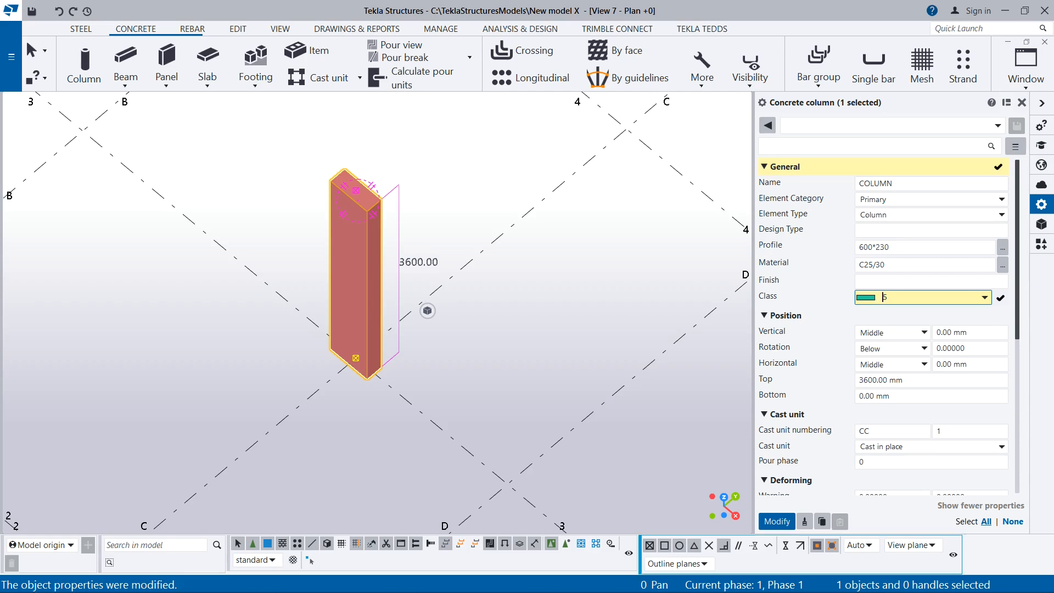
pyautogui.click(784, 525)
# Set the column's vertical position to Down, with its base at the grid intersection in view, and apply the modification
pyautogui.scroll(2, 361, 258)
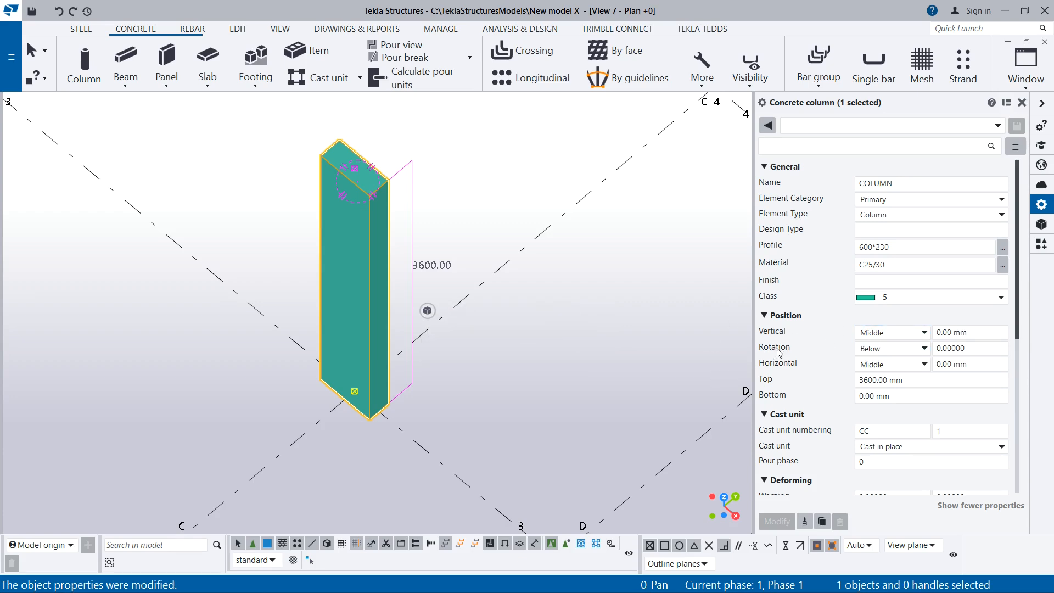
pyautogui.scroll(2, 365, 406)
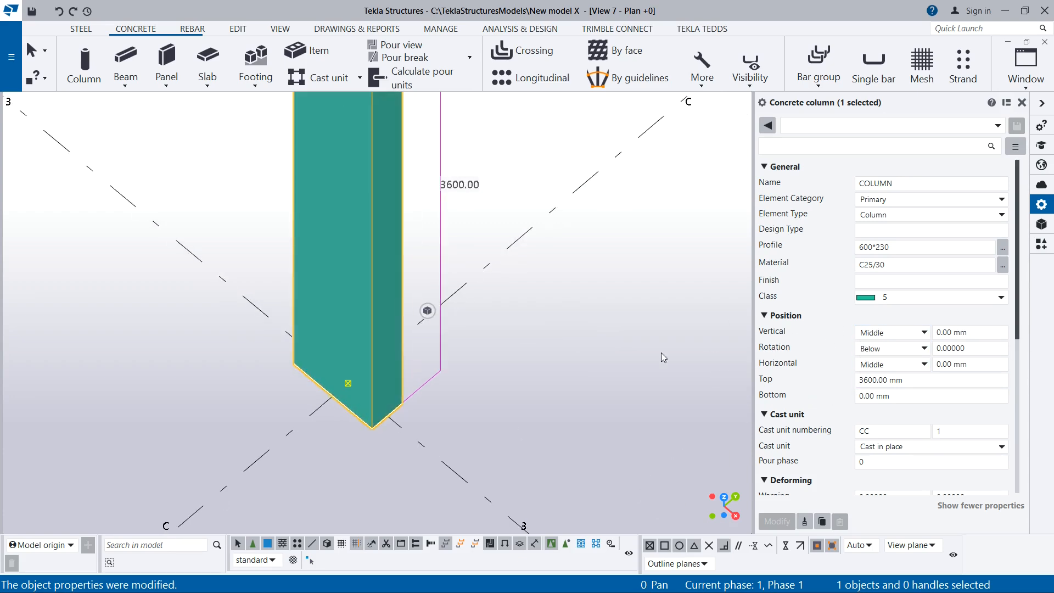
pyautogui.scroll(2, 347, 391)
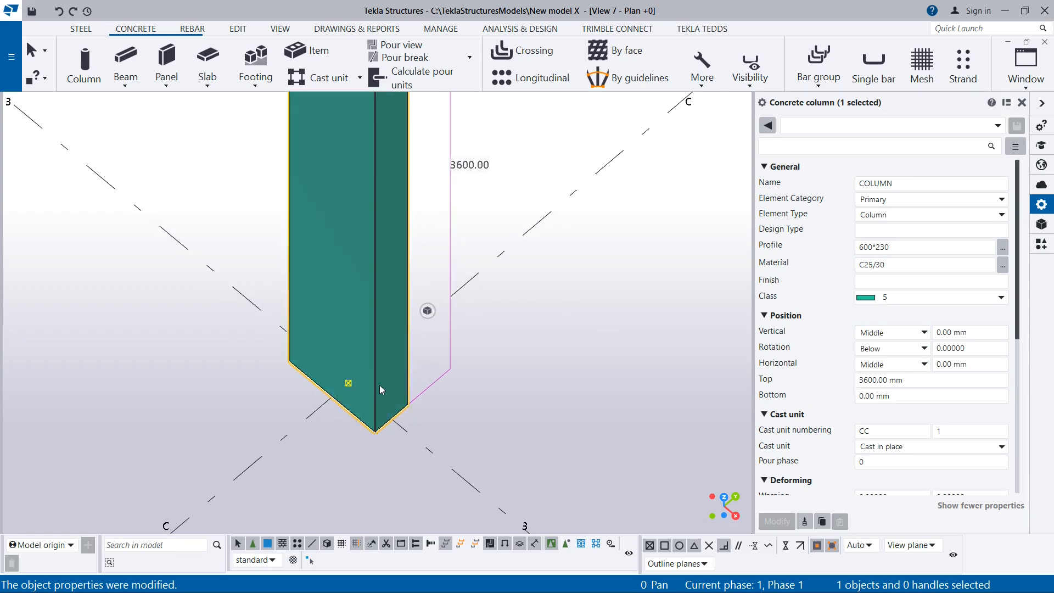
pyautogui.keyDown('ctrl'); pyautogui.moveTo(393, 388); pyautogui.dragTo(369, 414, button='middle'); pyautogui.keyUp('ctrl')
pyautogui.keyDown('ctrl'); pyautogui.moveTo(318, 365); pyautogui.dragTo(334, 109, button='middle'); pyautogui.keyUp('ctrl')
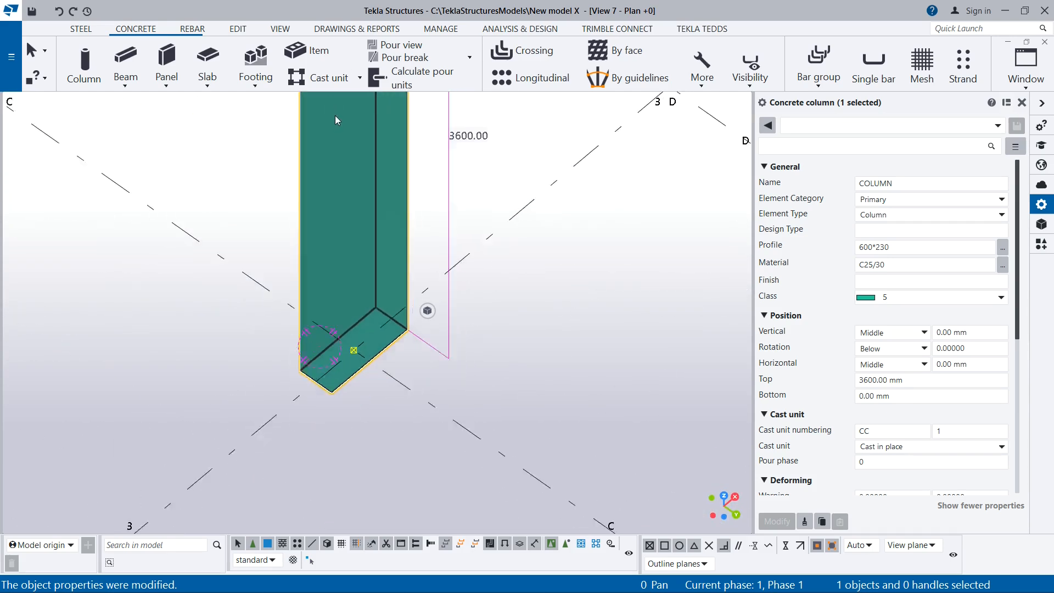
pyautogui.click(916, 336)
pyautogui.click(903, 334)
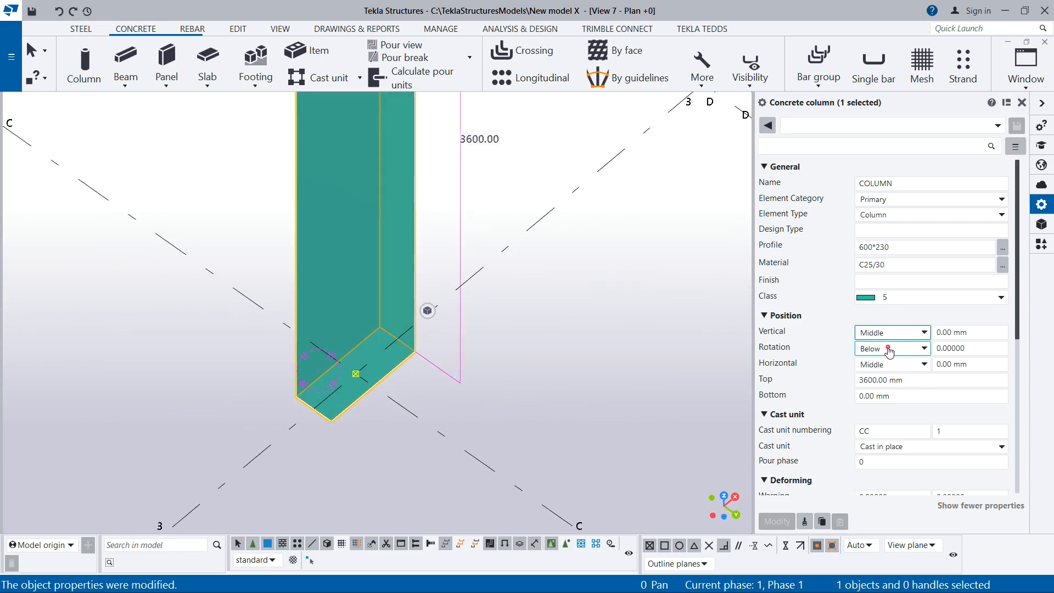
pyautogui.click(894, 333)
pyautogui.click(873, 360)
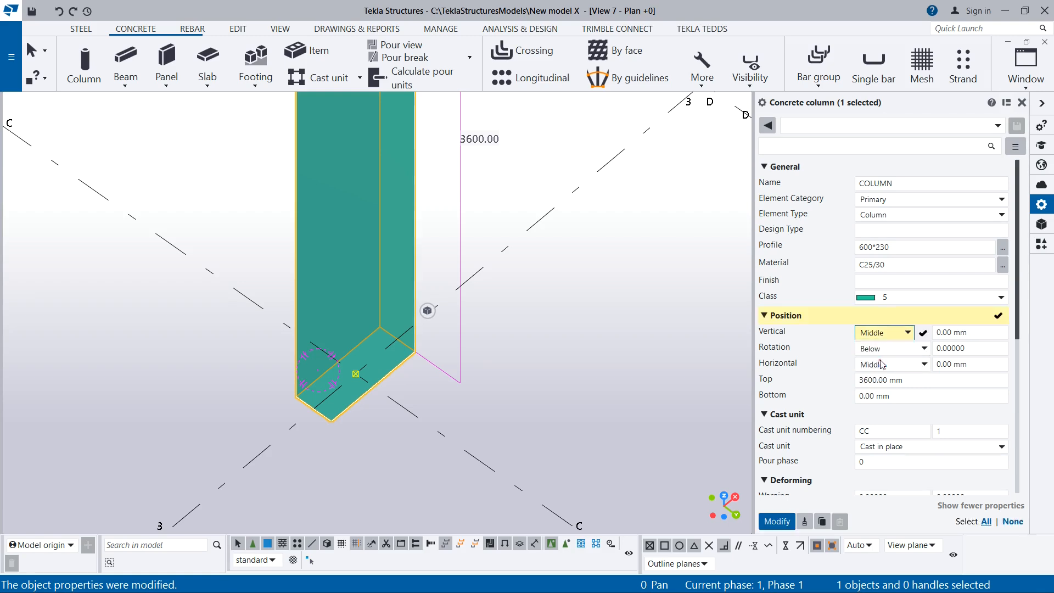
pyautogui.click(777, 522)
pyautogui.click(777, 522)
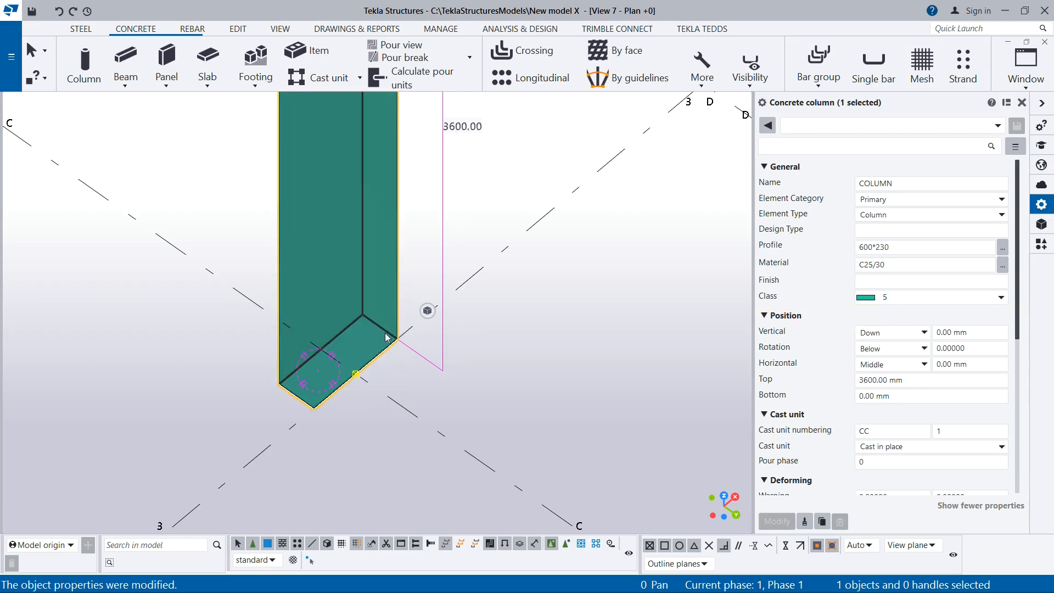
# Inspect the column base from another angle, then set its vertical position to Up and apply the modification
pyautogui.keyDown('ctrl'); pyautogui.moveTo(386, 330); pyautogui.dragTo(223, 528, button='middle'); pyautogui.keyUp('ctrl')
pyautogui.scroll(5, 448, 302)
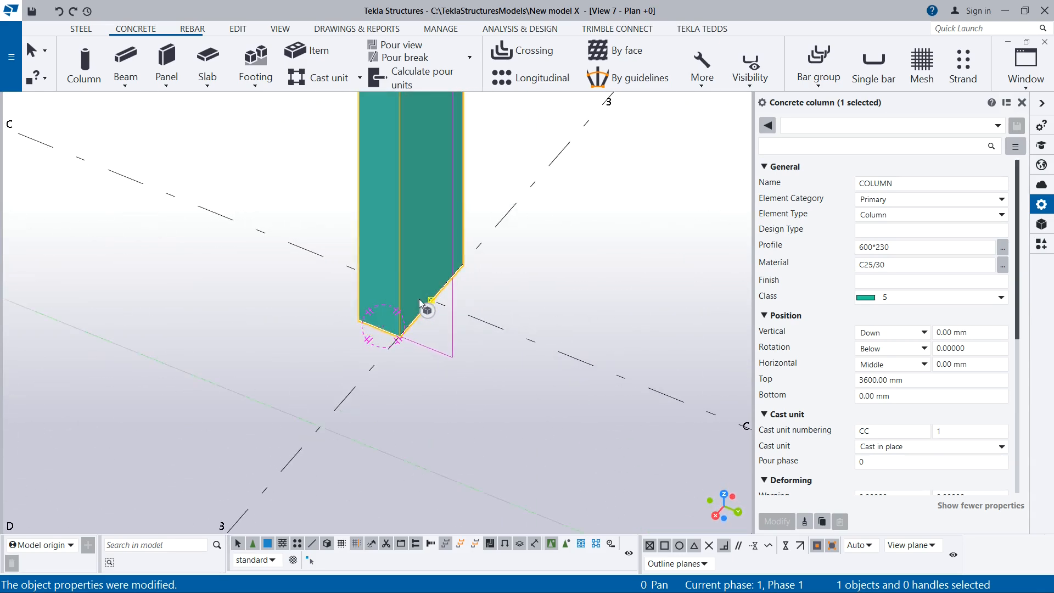
pyautogui.click(890, 350)
pyautogui.click(890, 350)
pyautogui.click(891, 333)
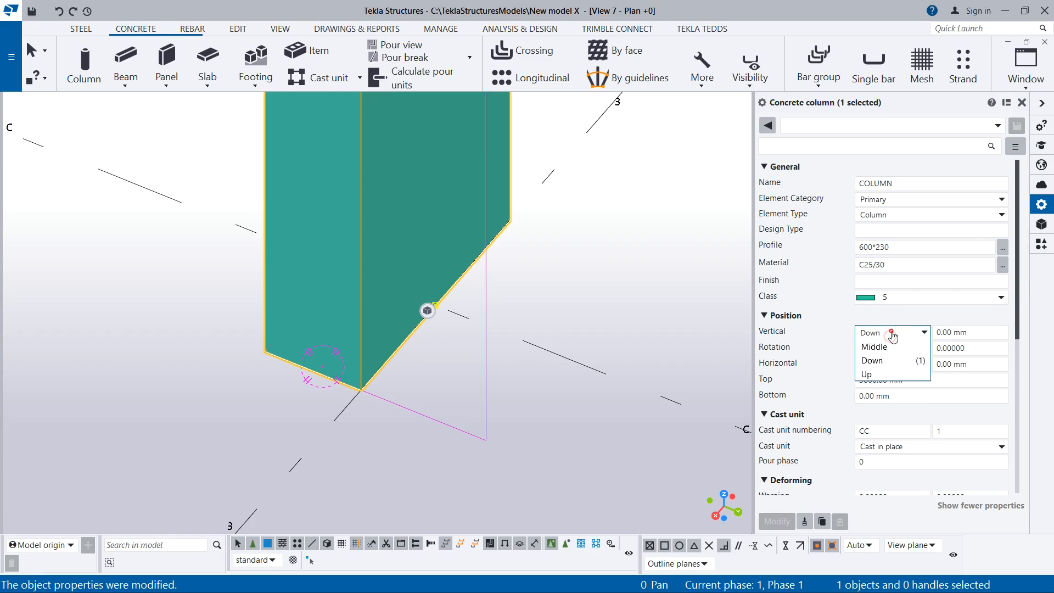
pyautogui.click(880, 372)
pyautogui.click(775, 521)
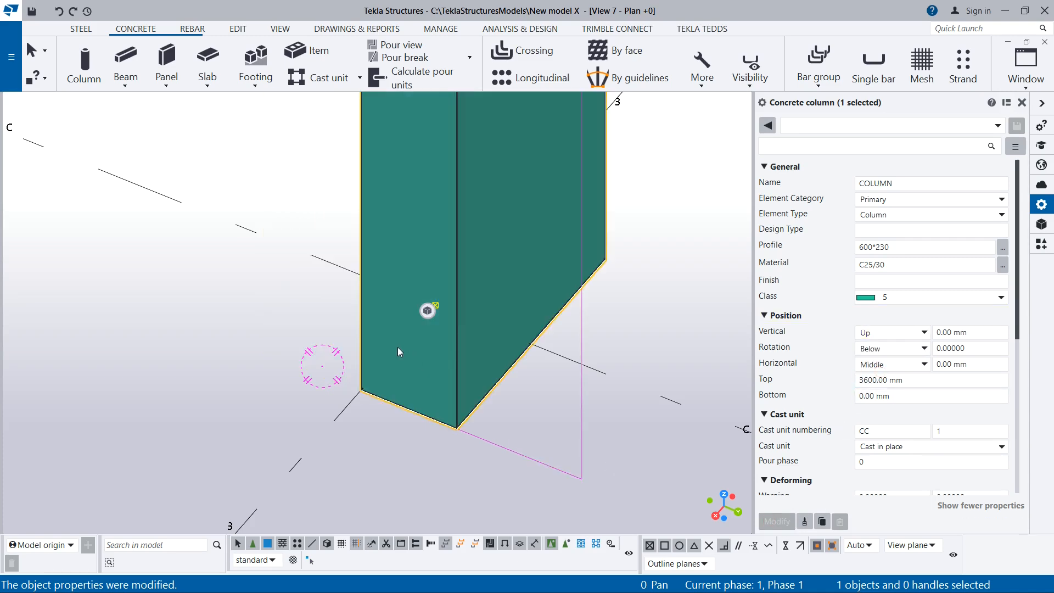
# Set the column's vertical position to Middle and apply the modification
pyautogui.click(890, 333)
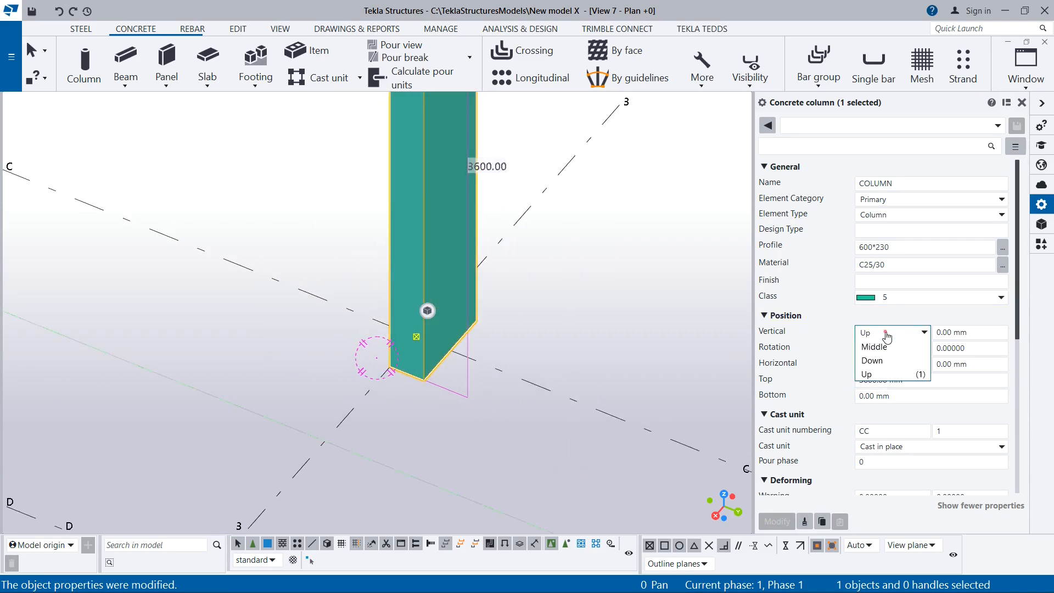
pyautogui.click(881, 347)
pyautogui.click(785, 522)
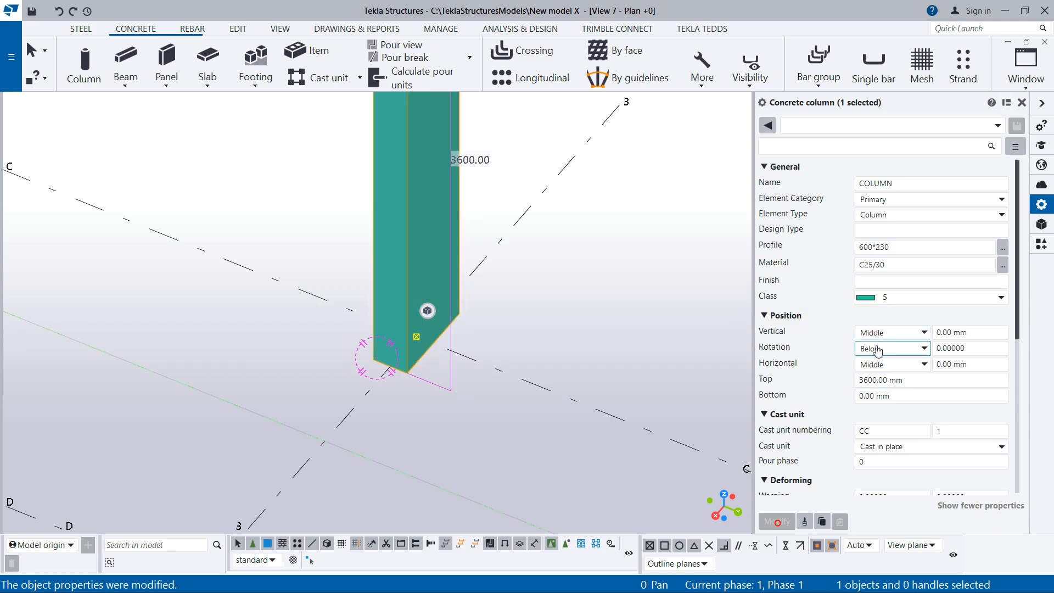
# Apply the Front rotation to the column, then apply the Top rotation
pyautogui.click(860, 349)
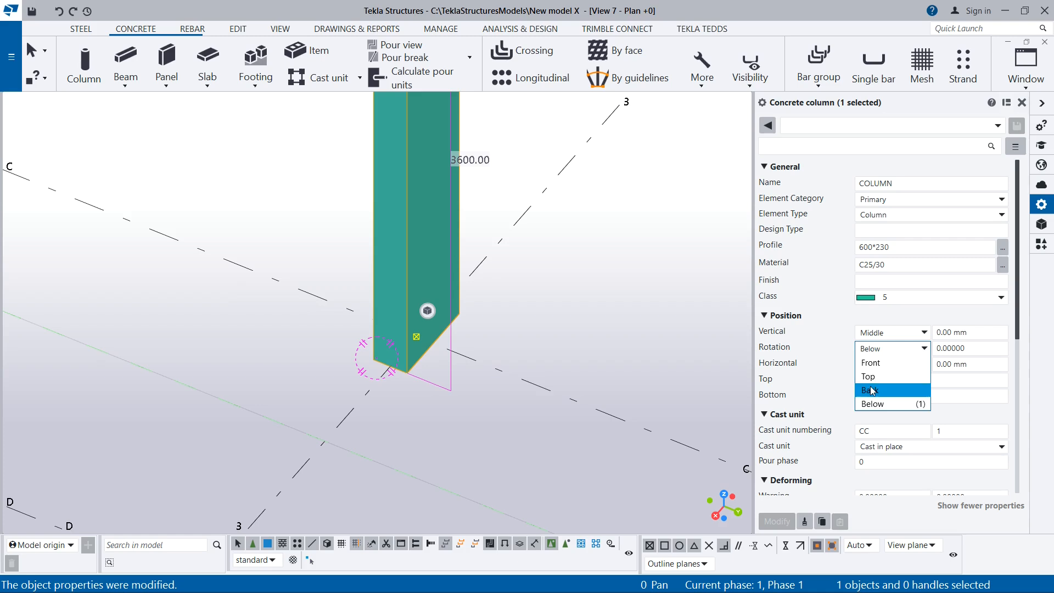
pyautogui.click(873, 364)
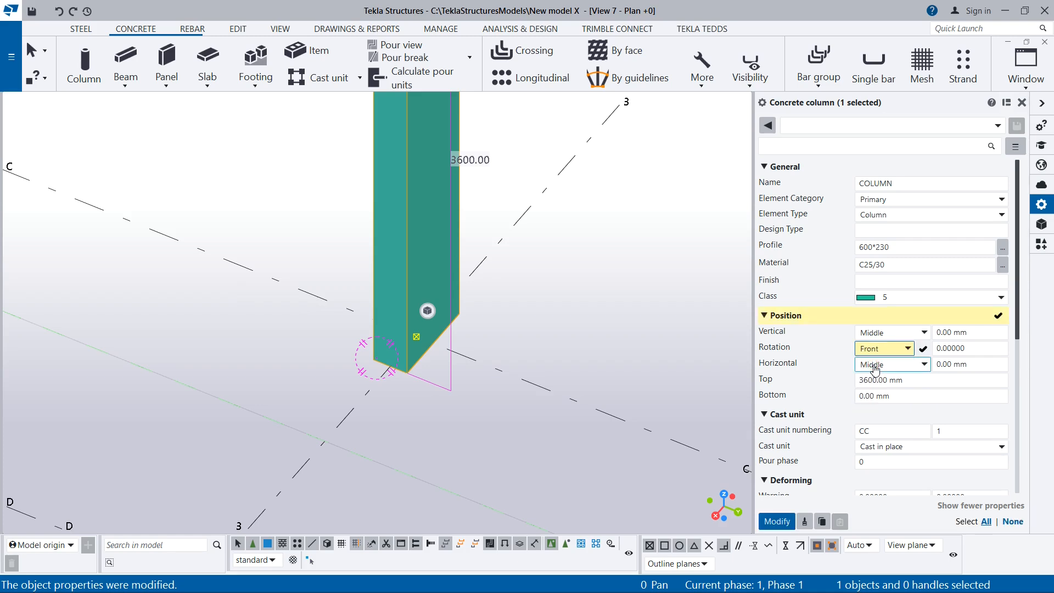
pyautogui.click(778, 522)
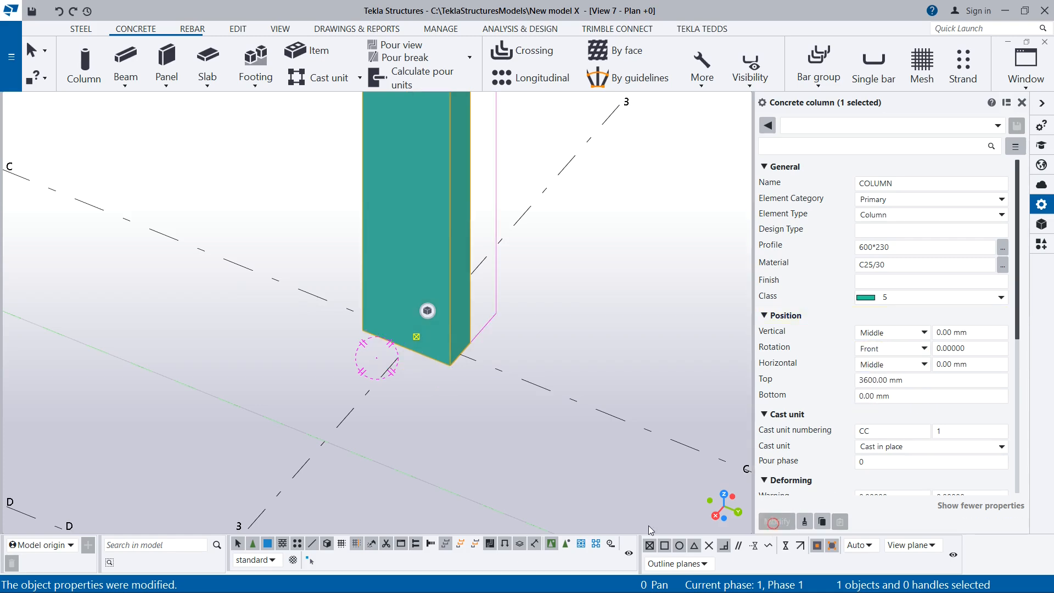
pyautogui.click(895, 349)
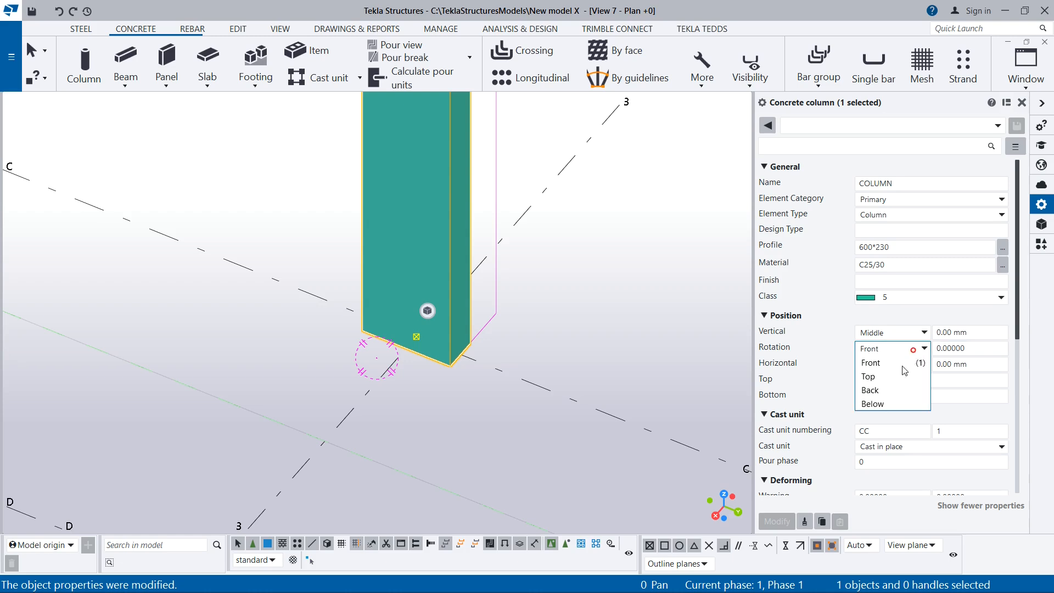
pyautogui.click(871, 377)
pyautogui.click(777, 522)
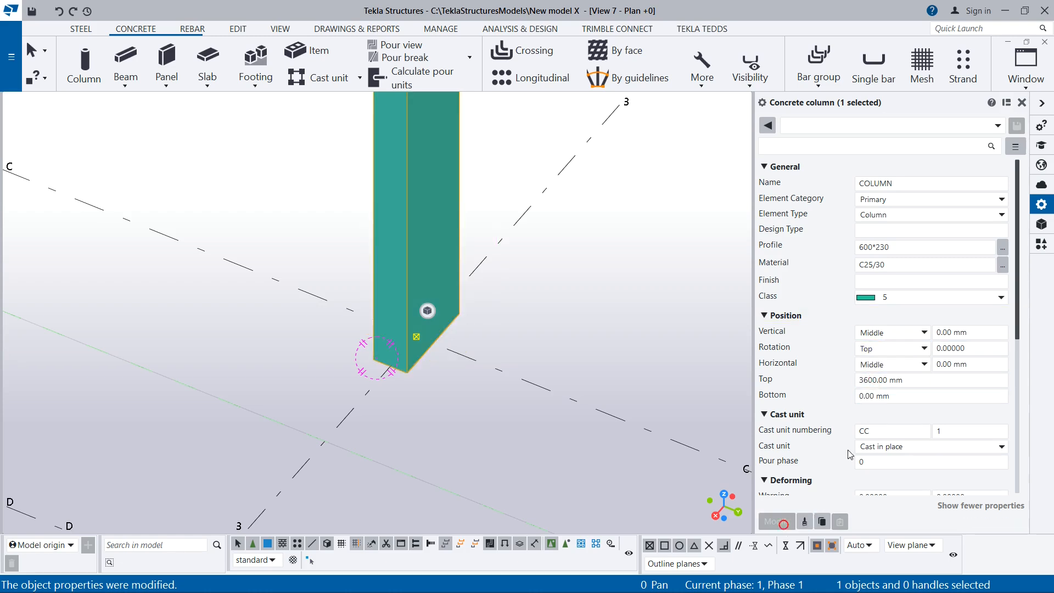
# Set the column's rotation to Below and apply the modification
pyautogui.click(881, 347)
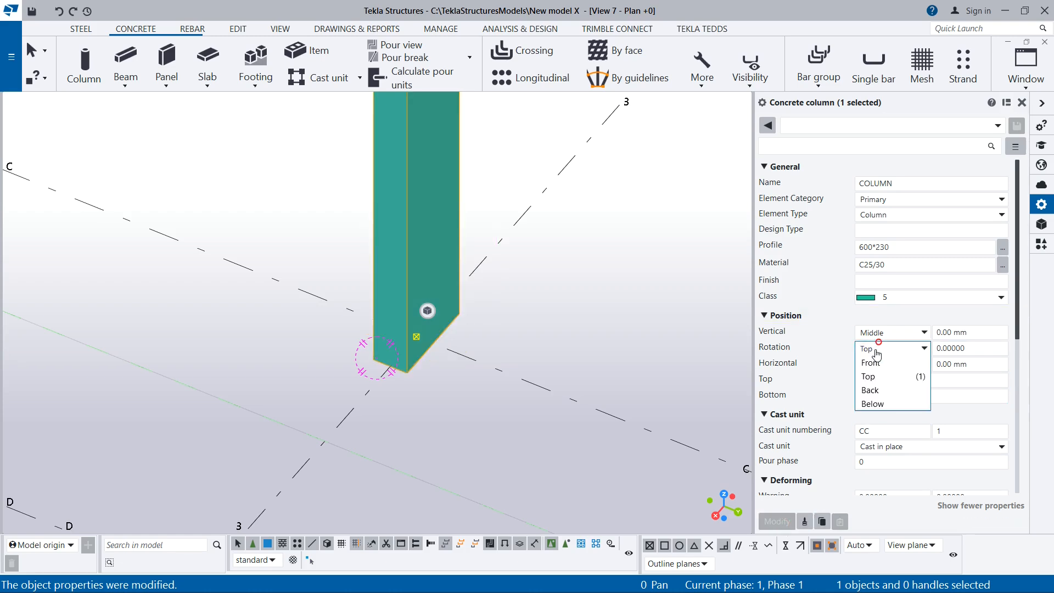
pyautogui.click(877, 404)
pyautogui.click(777, 522)
# Set the column's rotation to Back and apply the modification
pyautogui.click(883, 349)
pyautogui.click(870, 390)
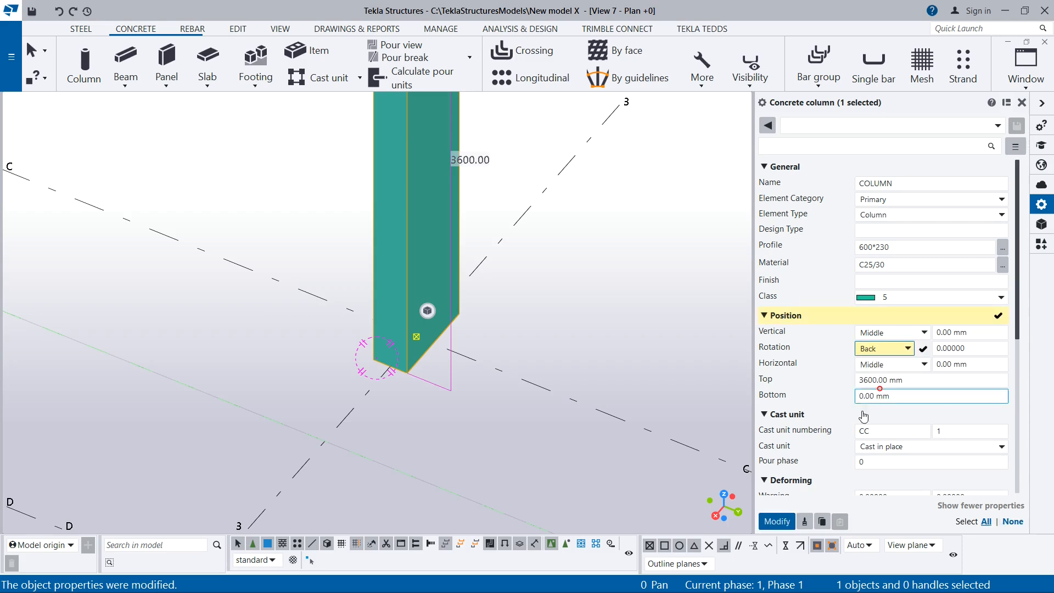
pyautogui.click(779, 523)
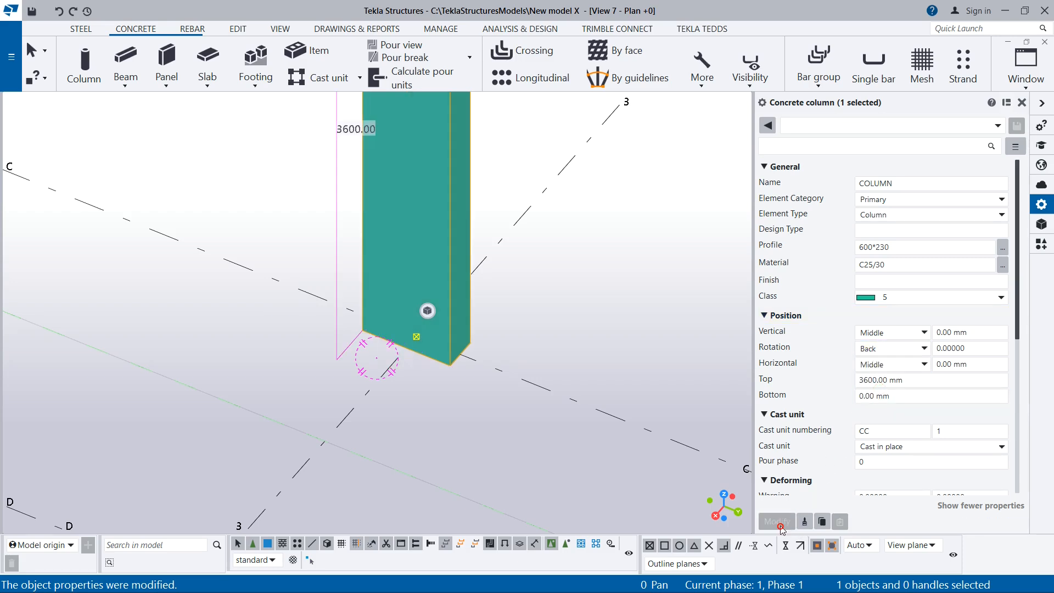
# Set the column's rotation angle to 45 with the Back option kept and apply the modification
pyautogui.doubleClick(973, 347)
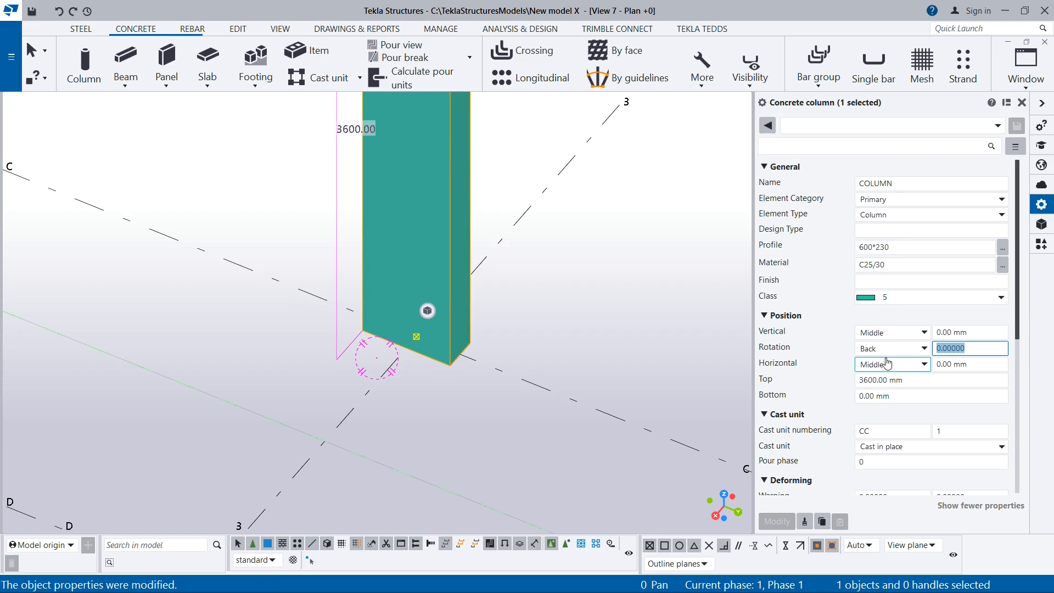
pyautogui.write('45')
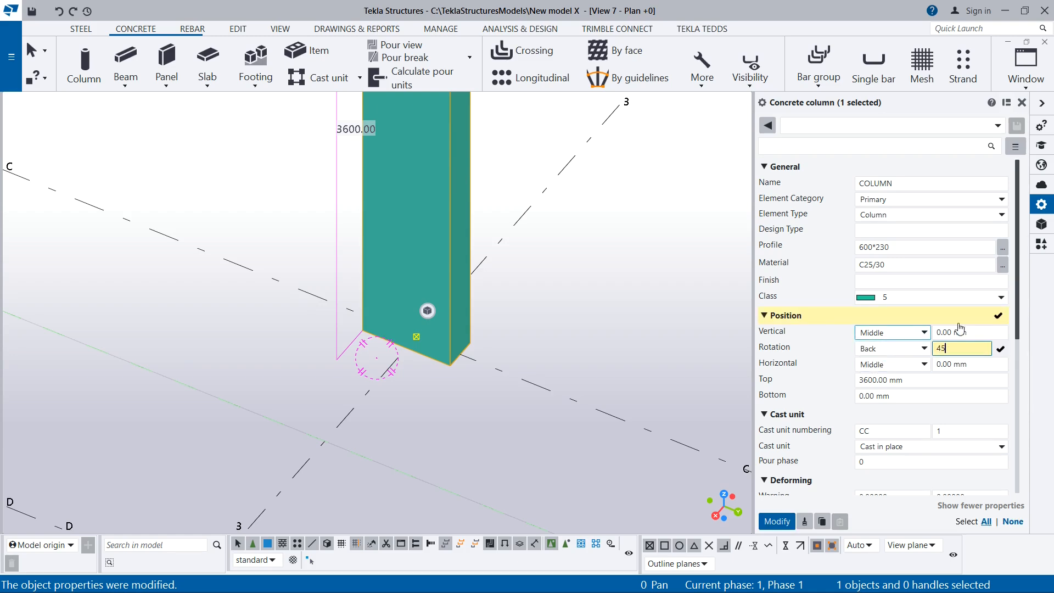
pyautogui.click(778, 522)
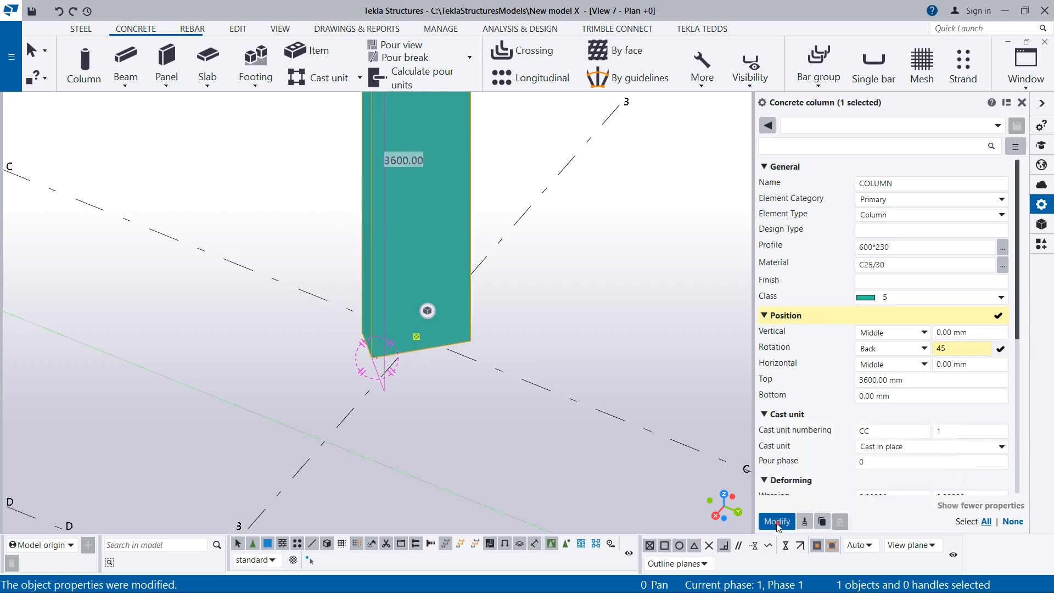
# Reset the column's rotation angle to 0 and apply the modification
pyautogui.click(400, 302)
pyautogui.scroll(3, 393, 331)
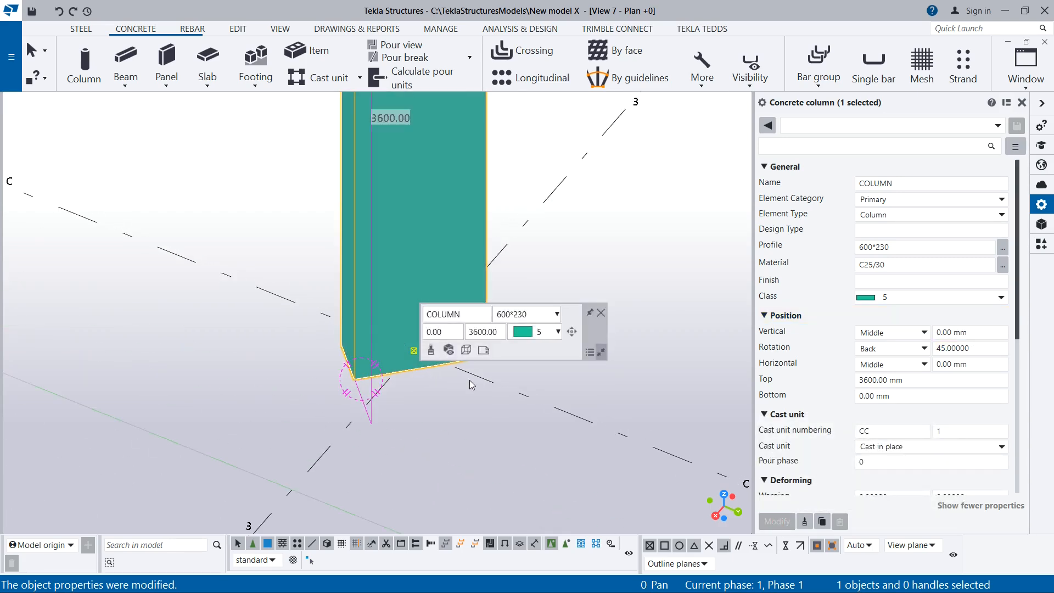
pyautogui.keyDown('ctrl'); pyautogui.moveTo(471, 382); pyautogui.dragTo(401, 378, button='middle'); pyautogui.keyUp('ctrl')
pyautogui.click(987, 345)
pyautogui.write('0')
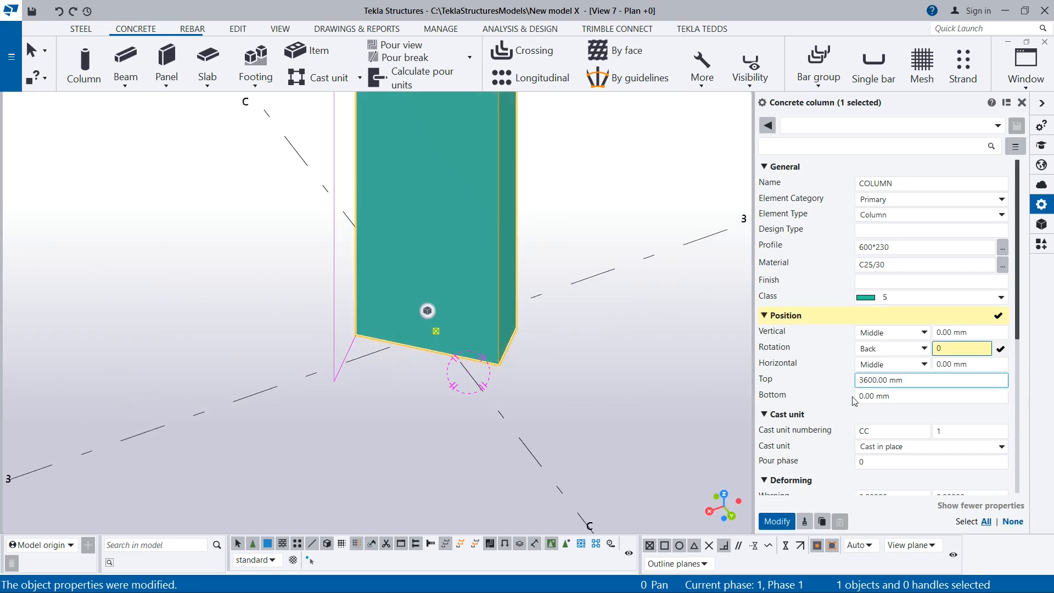
pyautogui.click(778, 522)
# Set the column's vertical position offset to 400 mm and apply the modification
pyautogui.click(954, 332)
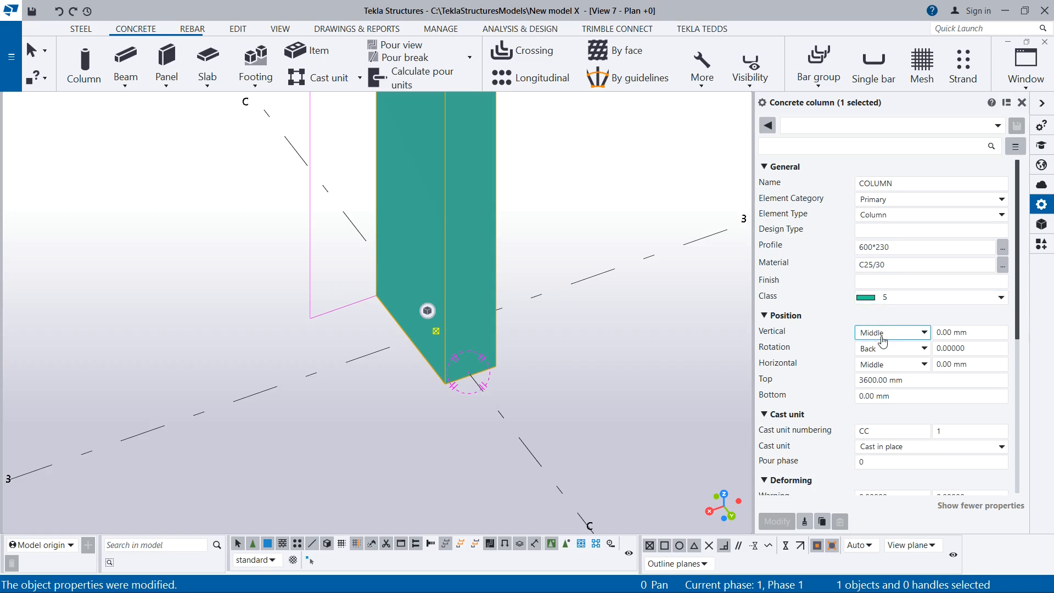
pyautogui.click(956, 332)
pyautogui.doubleClick(956, 332)
pyautogui.write('4')
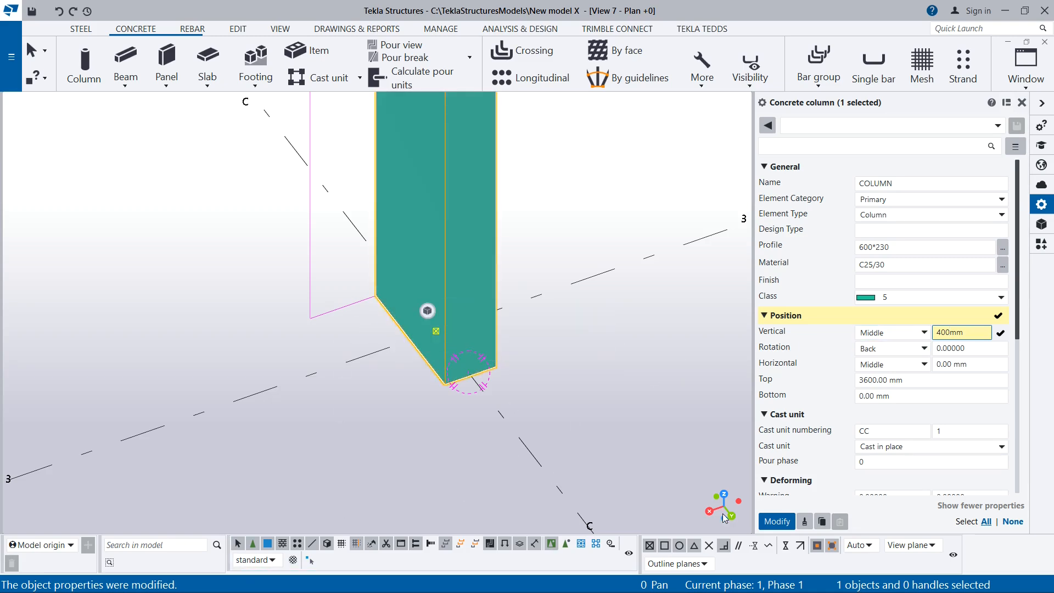
pyautogui.write('00')
pyautogui.click(791, 528)
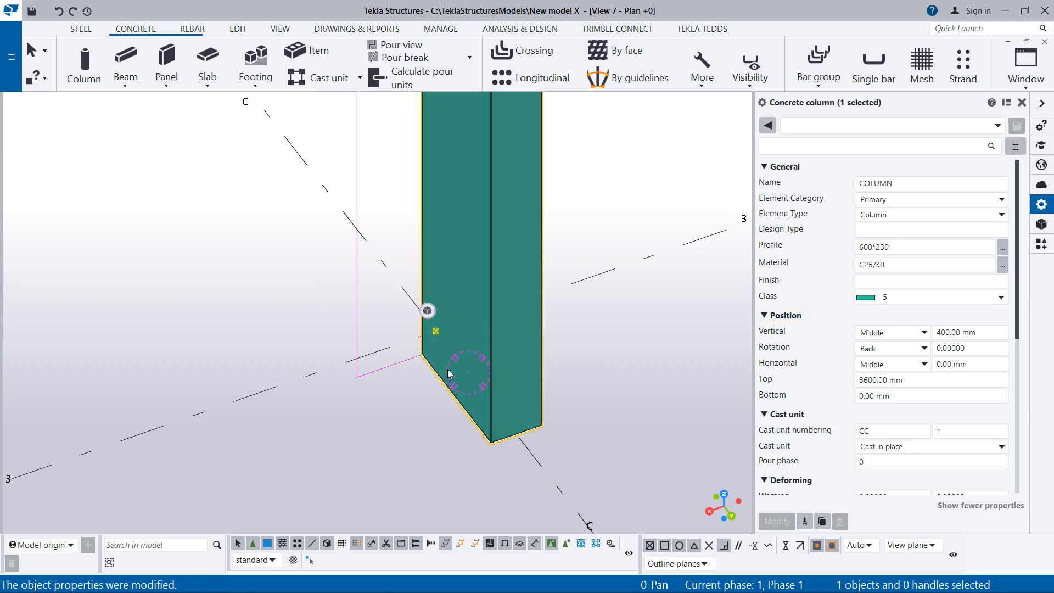
# Return the column's vertical position offset to 0 mm and apply the modification
pyautogui.keyDown('ctrl'); pyautogui.moveTo(434, 390); pyautogui.dragTo(605, 377, button='middle'); pyautogui.keyUp('ctrl')
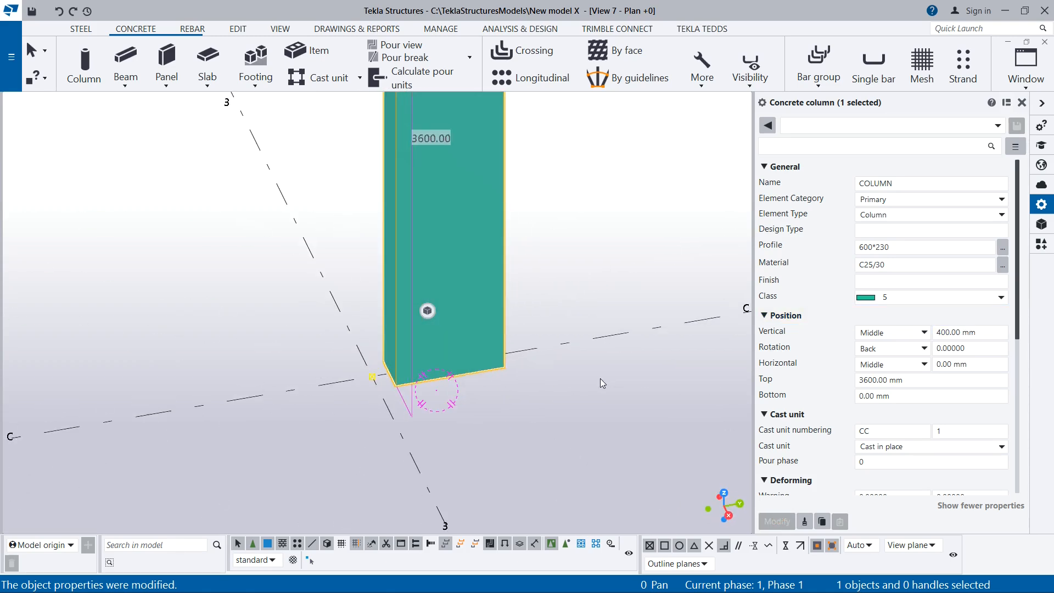
pyautogui.keyDown('ctrl'); pyautogui.moveTo(389, 428); pyautogui.dragTo(362, 361, button='middle'); pyautogui.keyUp('ctrl')
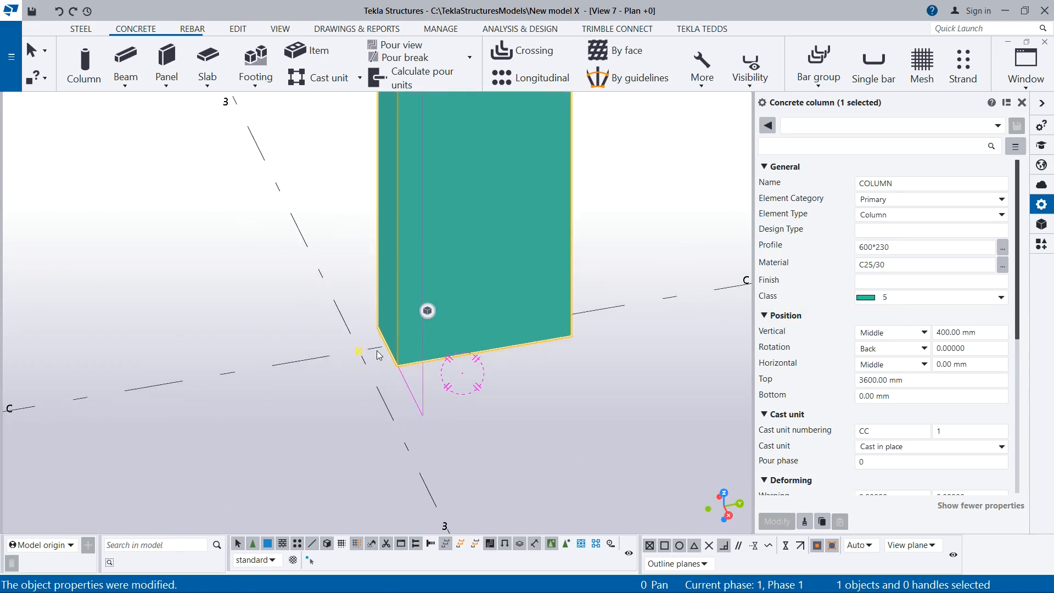
pyautogui.doubleClick(950, 332)
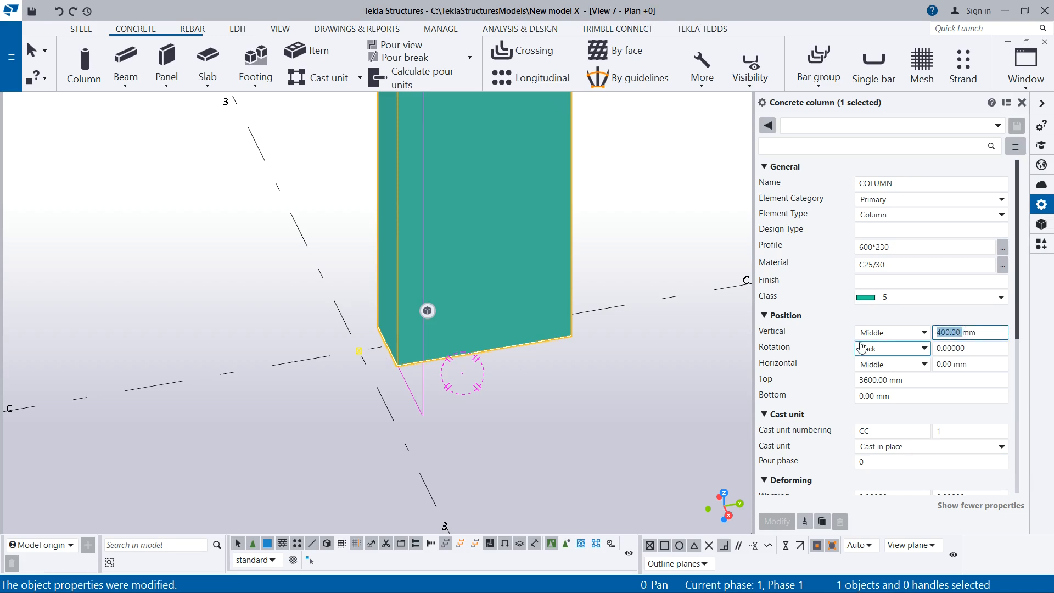
pyautogui.write('0')
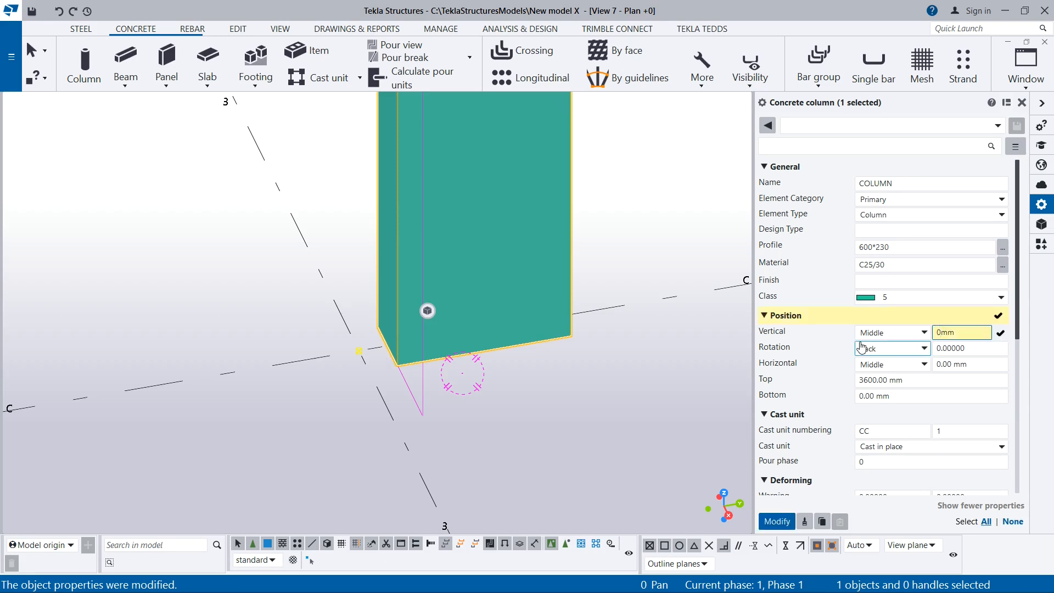
pyautogui.click(780, 521)
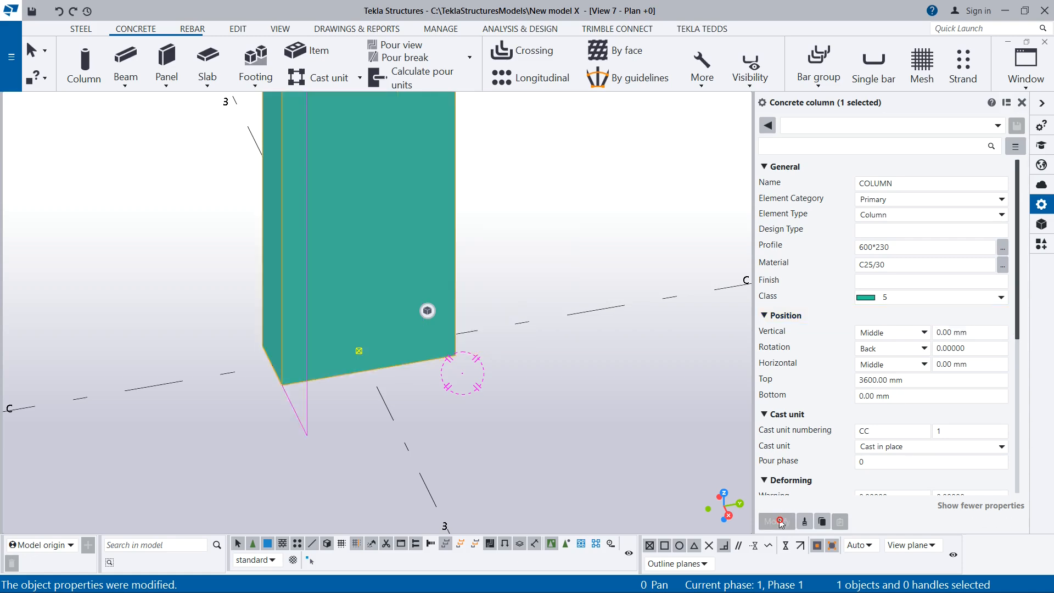
# Apply the Left horizontal position to the column, then apply the Right horizontal position
pyautogui.scroll(-2, 314, 396)
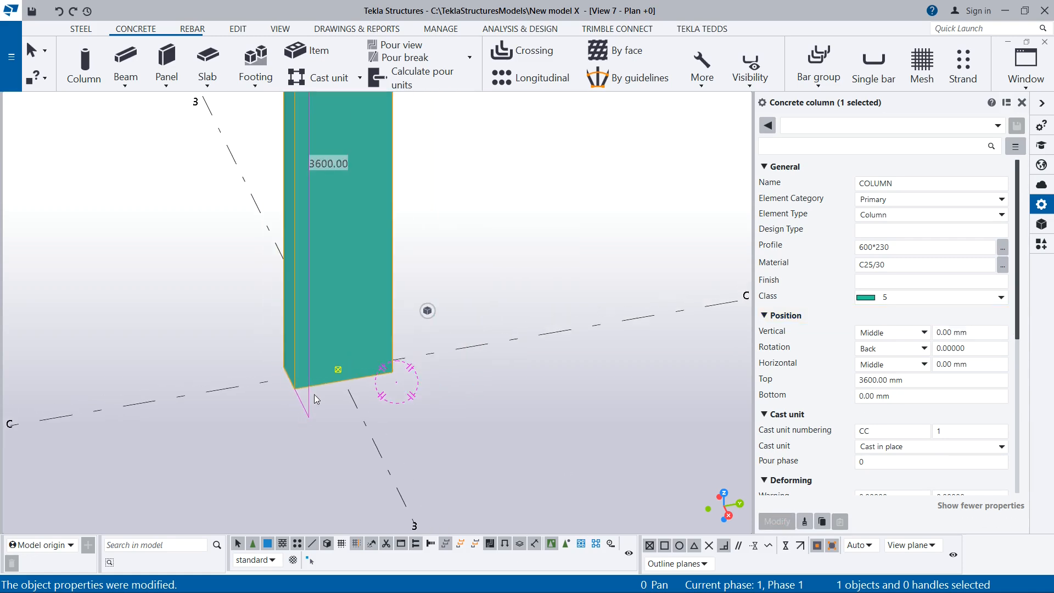
pyautogui.click(885, 367)
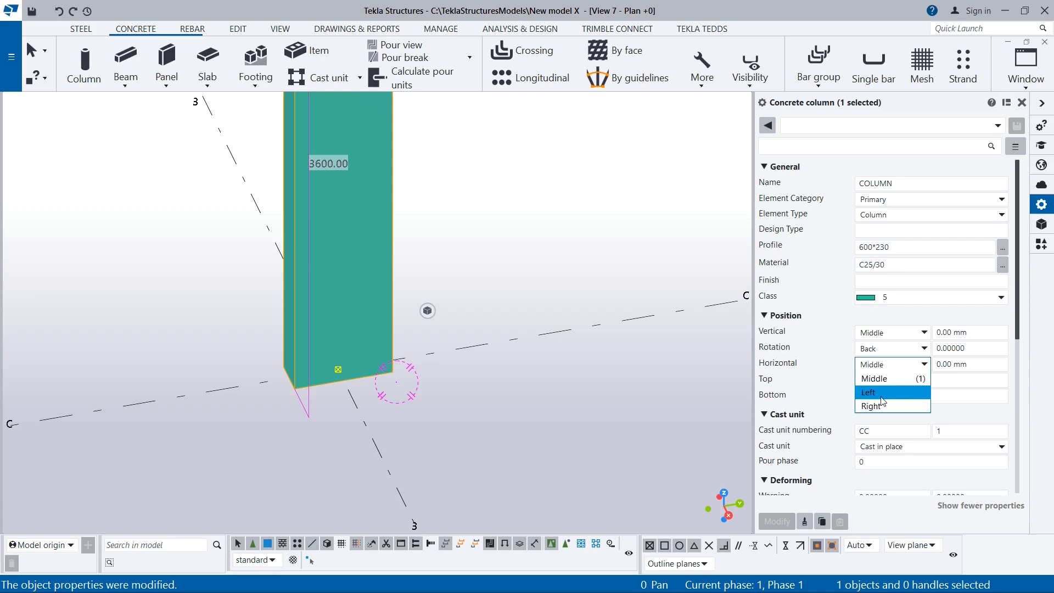
pyautogui.click(872, 393)
pyautogui.click(776, 521)
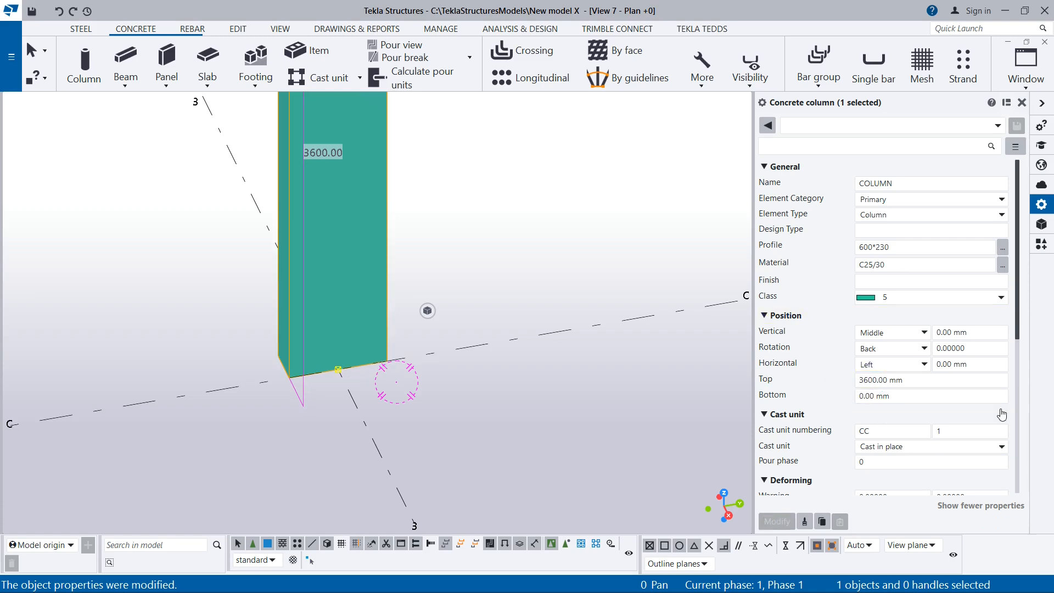
pyautogui.click(890, 365)
pyautogui.click(876, 406)
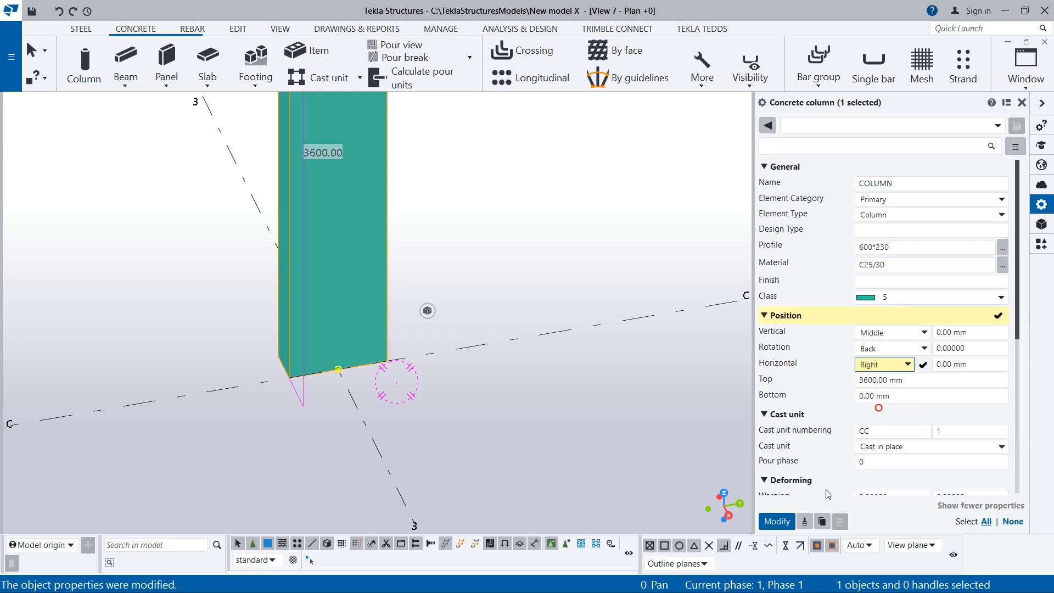
pyautogui.click(777, 520)
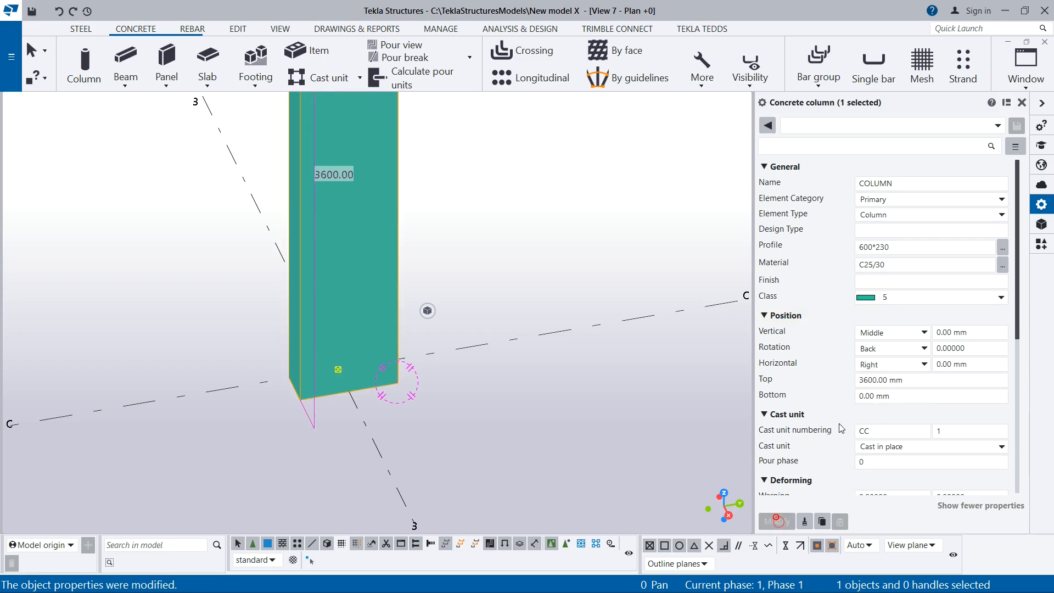
# Set the column's horizontal position back to Middle and apply the modification
pyautogui.click(888, 365)
pyautogui.click(874, 378)
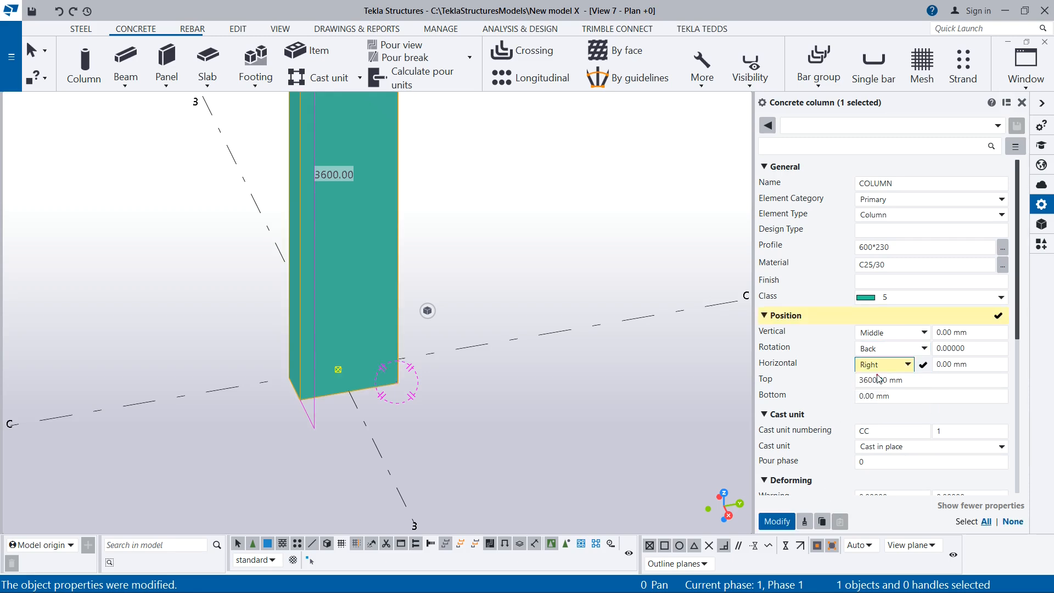
pyautogui.click(780, 522)
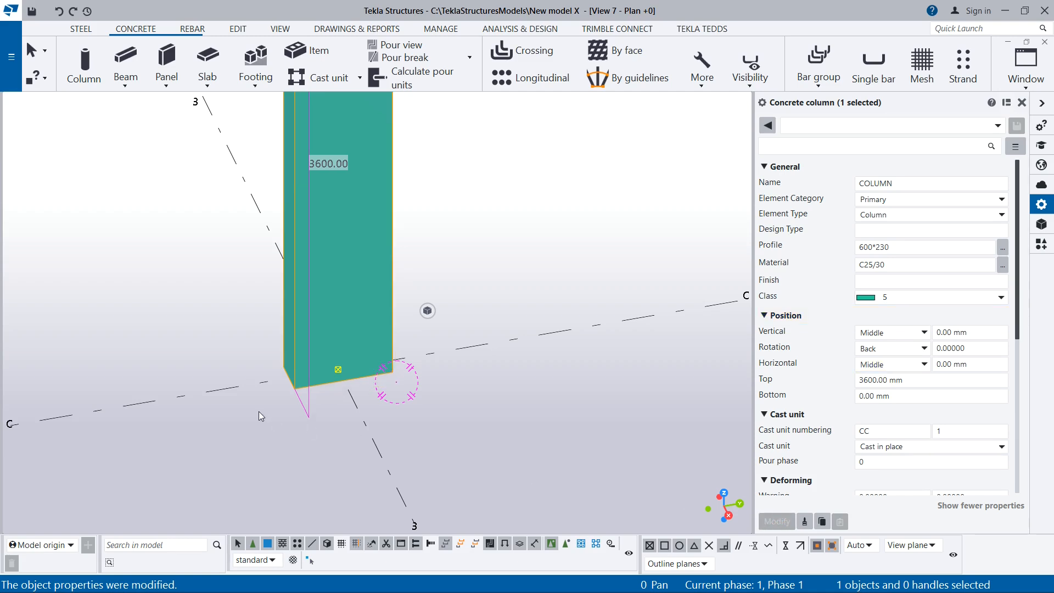
# Set the column's top level to 3500 mm and apply the modification
pyautogui.scroll(-4, 260, 416)
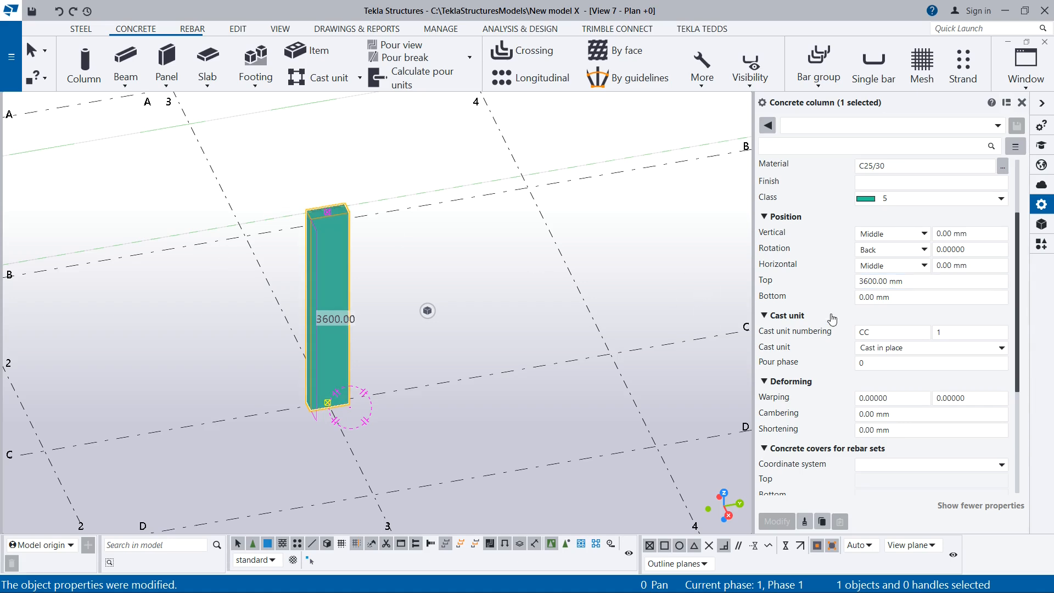
pyautogui.click(877, 277)
pyautogui.click(873, 277)
pyautogui.moveTo(884, 277); pyautogui.dragTo(837, 285)
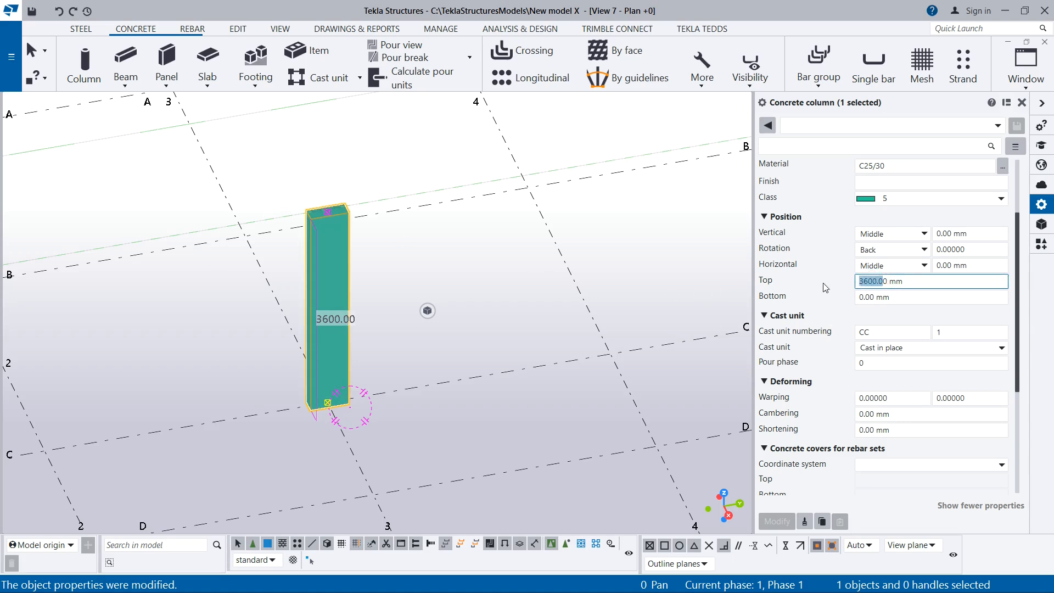
pyautogui.write('35')
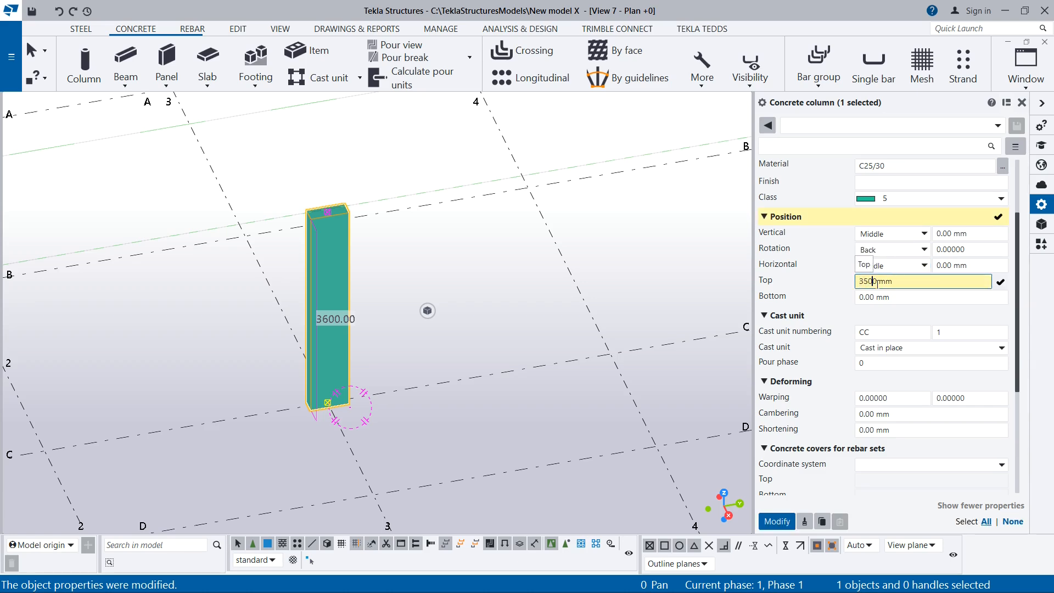
pyautogui.click(777, 522)
# Set the column's bottom level to -400 mm and apply the modification
pyautogui.scroll(3, 342, 285)
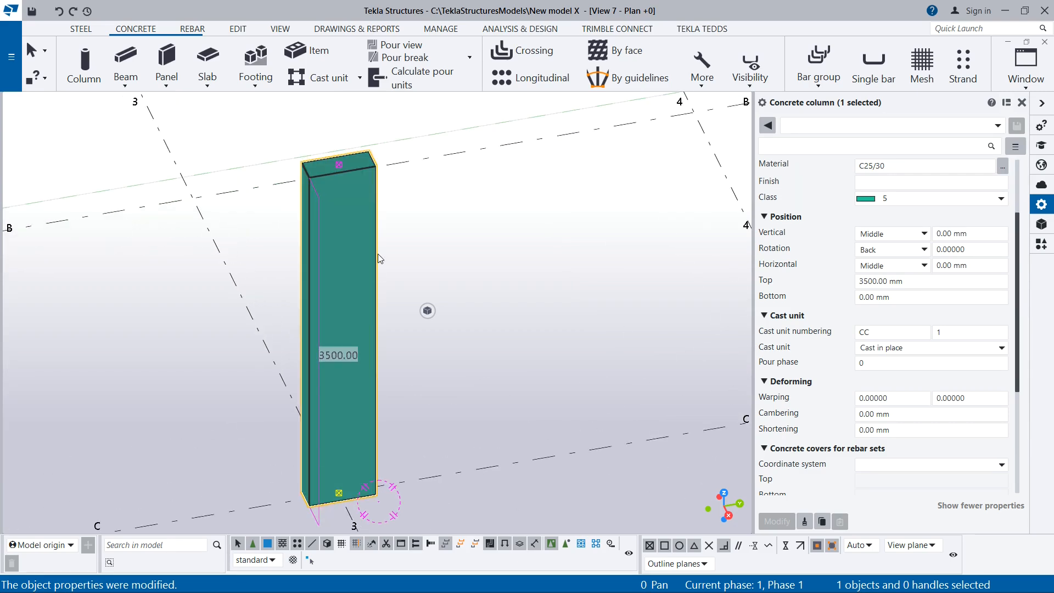
pyautogui.scroll(-3, 378, 254)
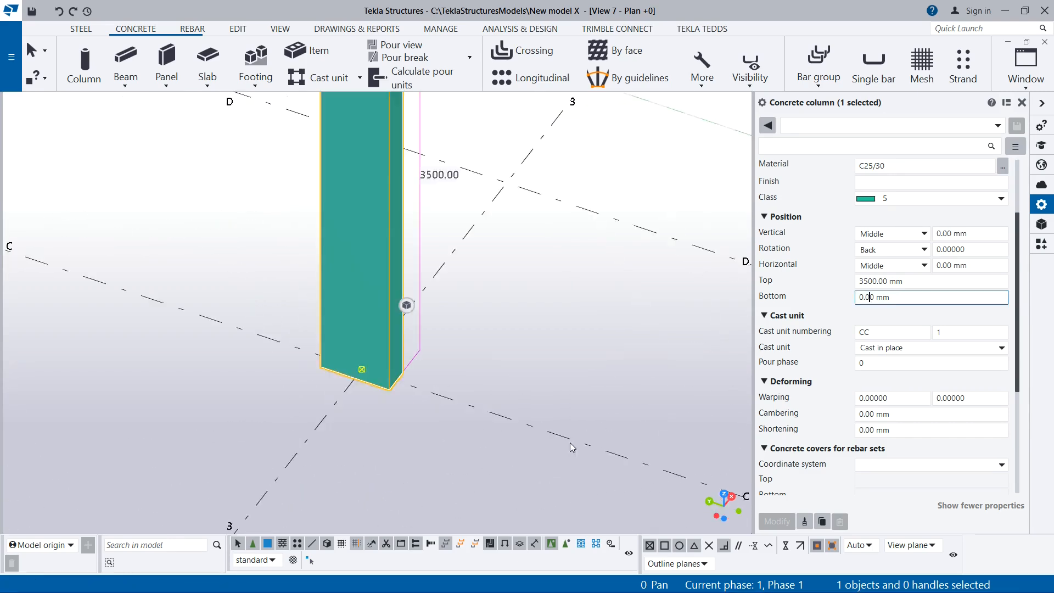
pyautogui.scroll(-1, 568, 442)
pyautogui.scroll(-1, 537, 434)
pyautogui.scroll(2, 445, 415)
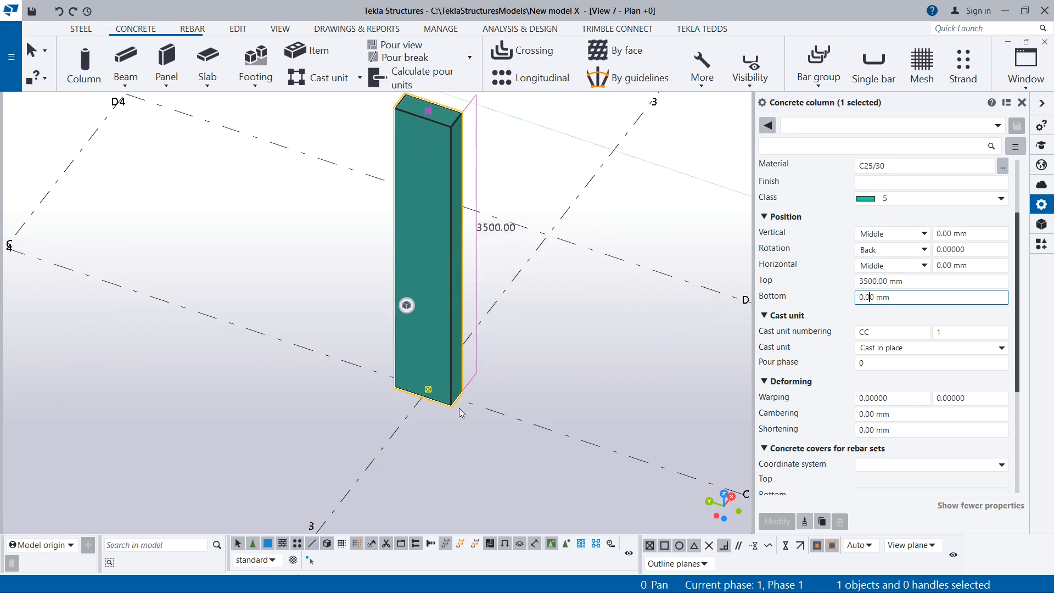
pyautogui.moveTo(874, 297); pyautogui.dragTo(825, 301)
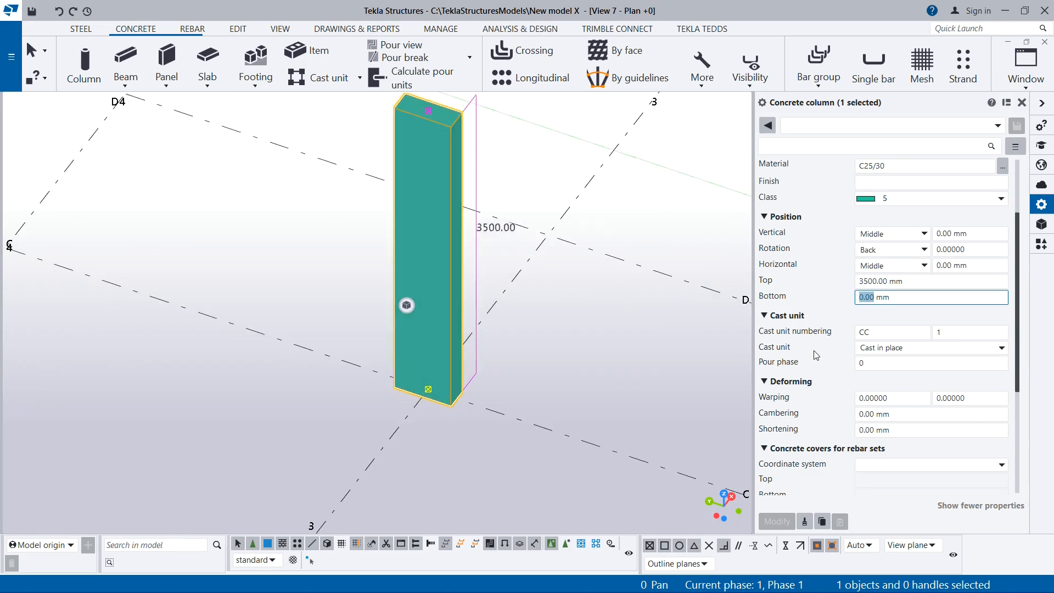
pyautogui.write('-4')
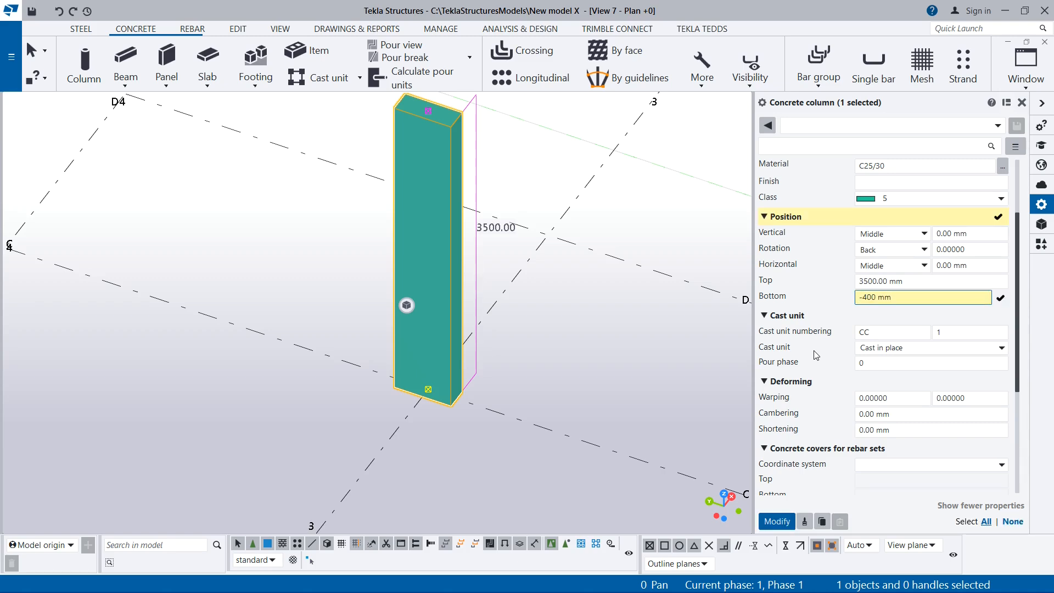
pyautogui.click(778, 520)
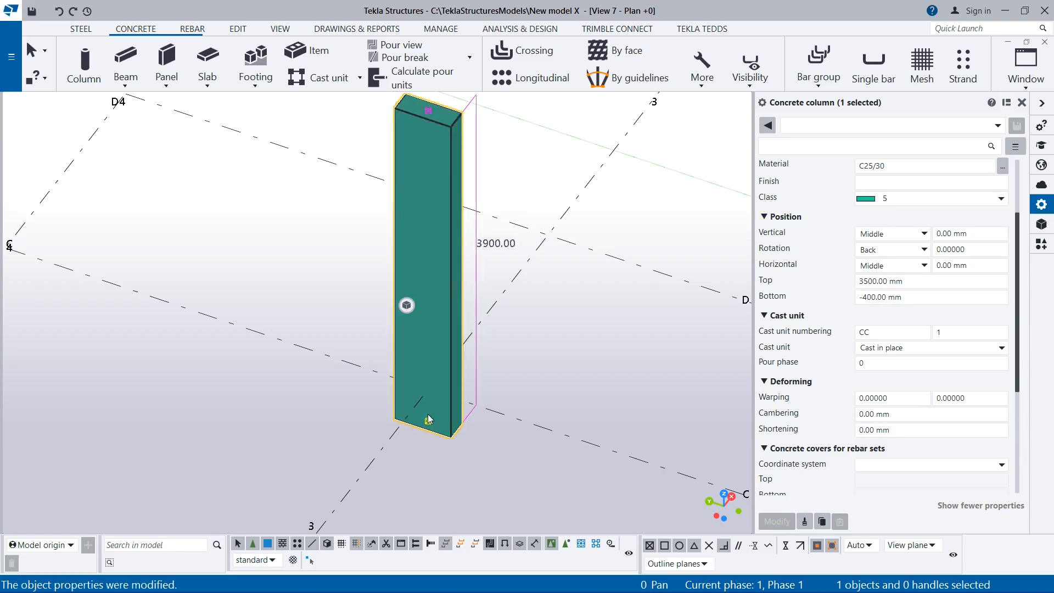
# Set the column's bottom level to -200 mm and apply the modification
pyautogui.scroll(2, 427, 413)
pyautogui.scroll(-2, 429, 349)
pyautogui.keyDown('ctrl'); pyautogui.moveTo(436, 377); pyautogui.dragTo(423, 401, button='middle'); pyautogui.keyUp('ctrl')
pyautogui.moveTo(885, 297); pyautogui.dragTo(830, 301)
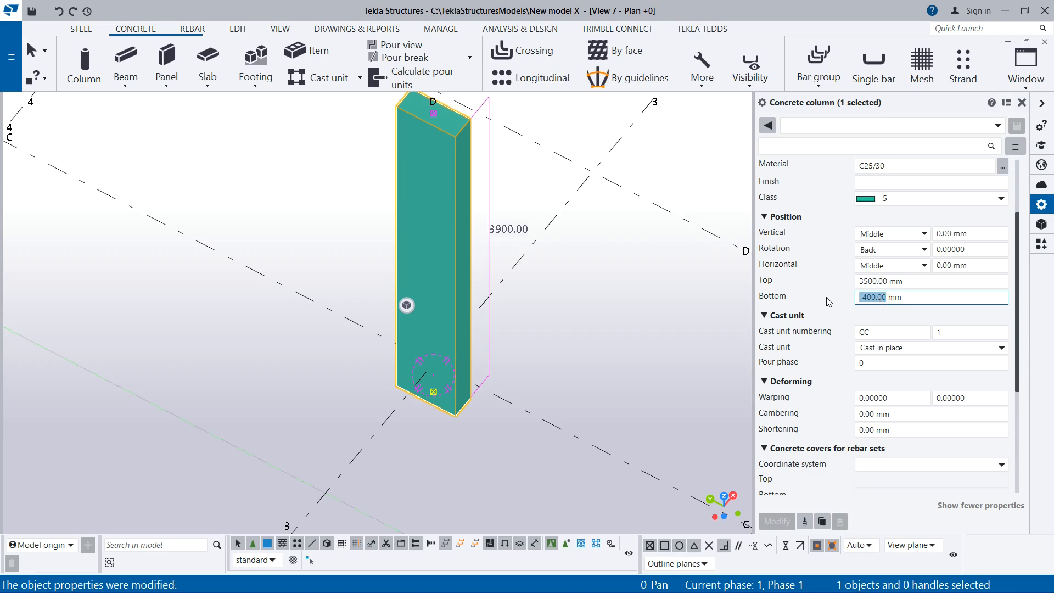
pyautogui.write('200')
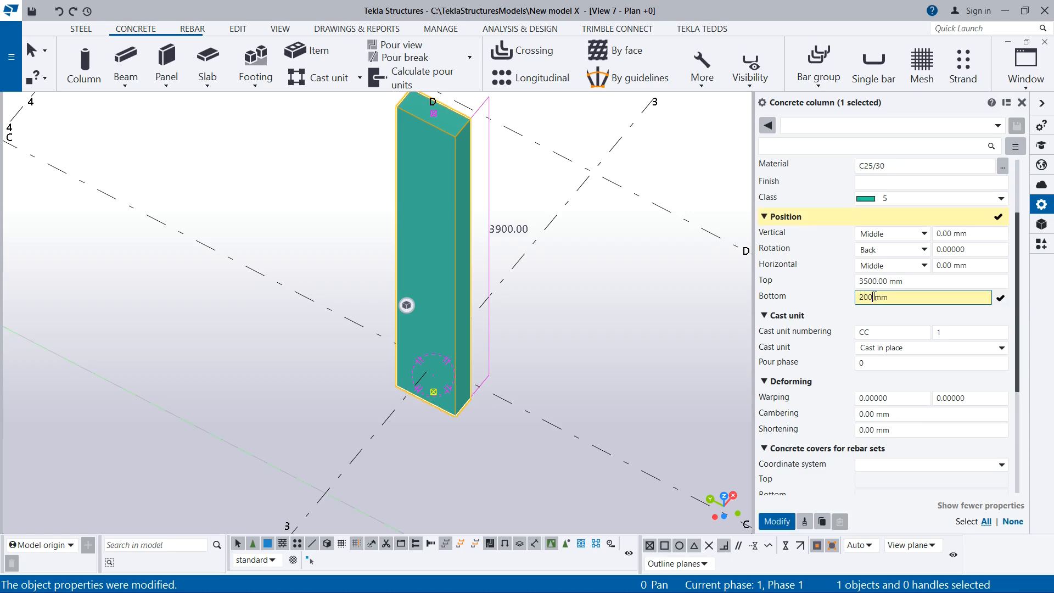
pyautogui.write('-')
pyautogui.click(784, 520)
# Remove the minus sign so the column's bottom level is 200 mm and apply the modification
pyautogui.scroll(2, 464, 426)
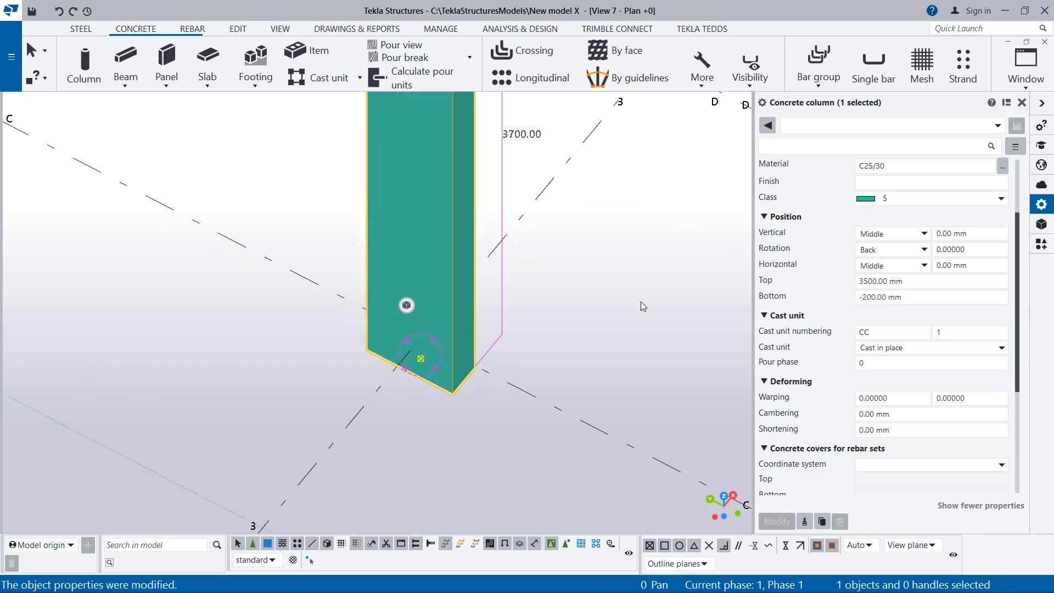
pyautogui.click(883, 297)
pyautogui.moveTo(863, 296); pyautogui.dragTo(850, 301)
pyautogui.press('BackSpace')
pyautogui.click(777, 521)
# Reset the column's bottom level to 0 mm and apply the modification
pyautogui.scroll(1, 444, 371)
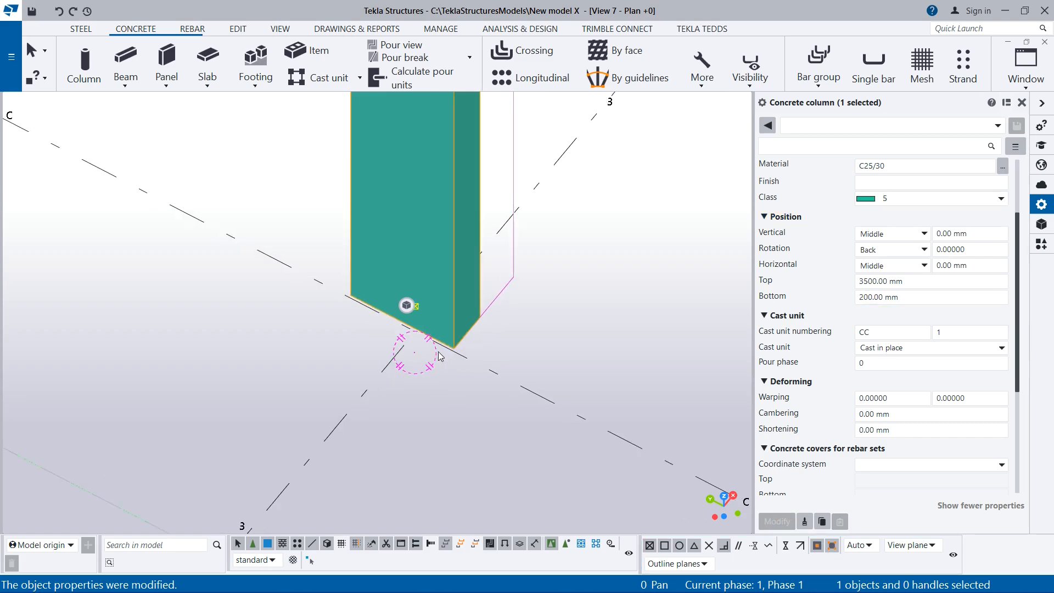
pyautogui.scroll(1, 420, 313)
pyautogui.keyDown('ctrl'); pyautogui.moveTo(456, 390); pyautogui.dragTo(470, 371, button='middle'); pyautogui.keyUp('ctrl')
pyautogui.click(879, 347)
pyautogui.click(888, 301)
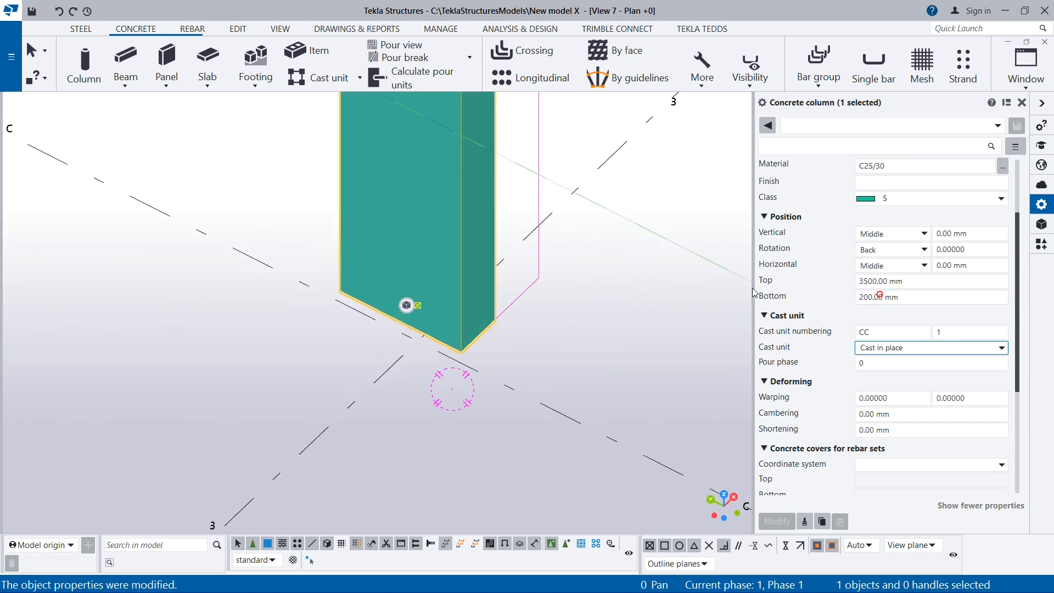
pyautogui.doubleClick(878, 298)
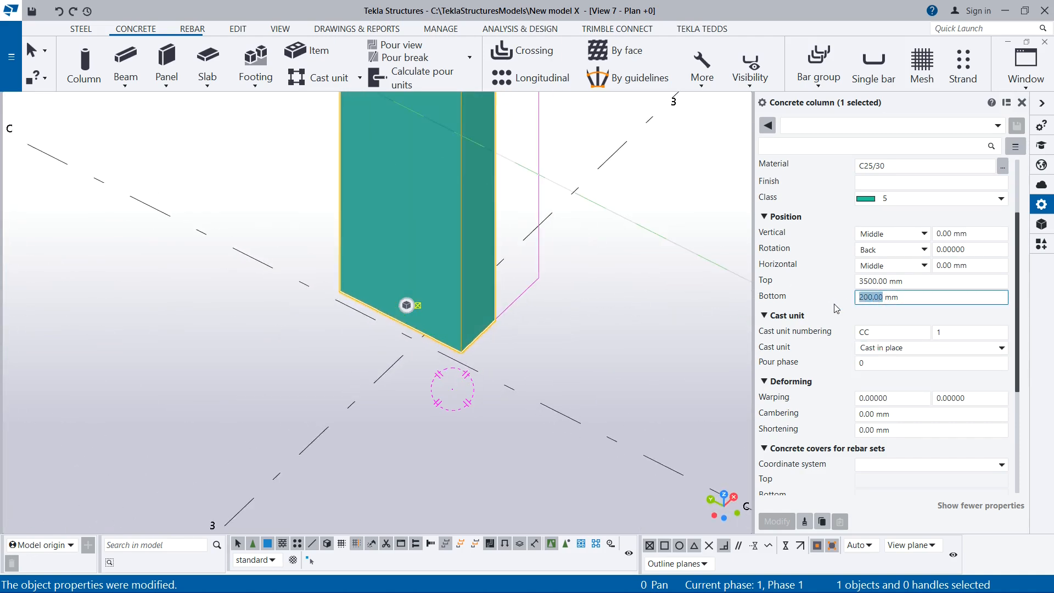
pyautogui.write('0')
pyautogui.click(782, 518)
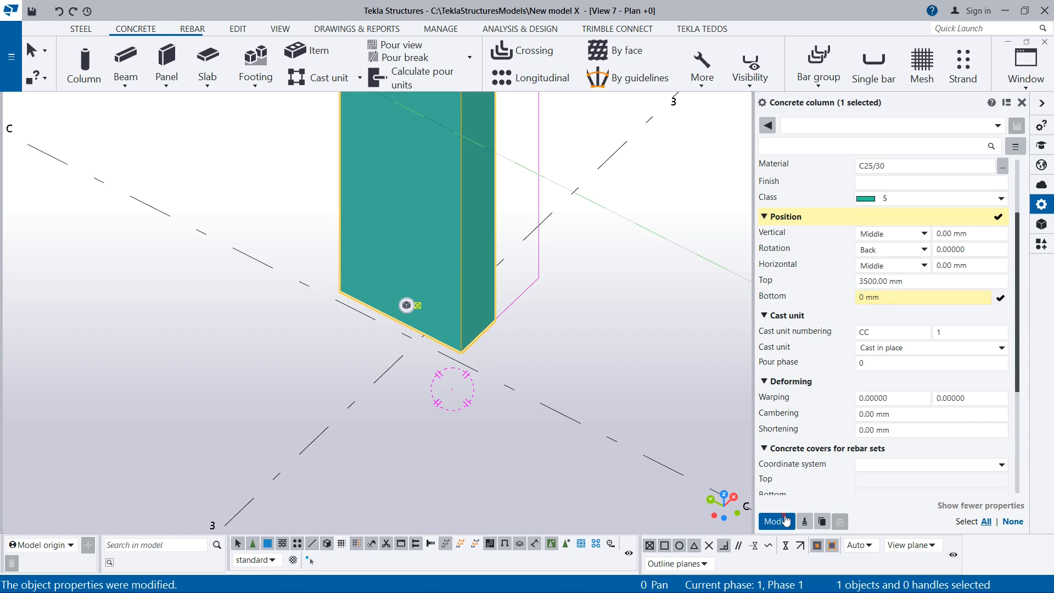
# Examine the column's cast unit numbering, the available cast unit types and the pour phase
pyautogui.scroll(-1, 419, 402)
pyautogui.scroll(1, 418, 398)
pyautogui.scroll(-1, 417, 385)
pyautogui.scroll(-2, 516, 341)
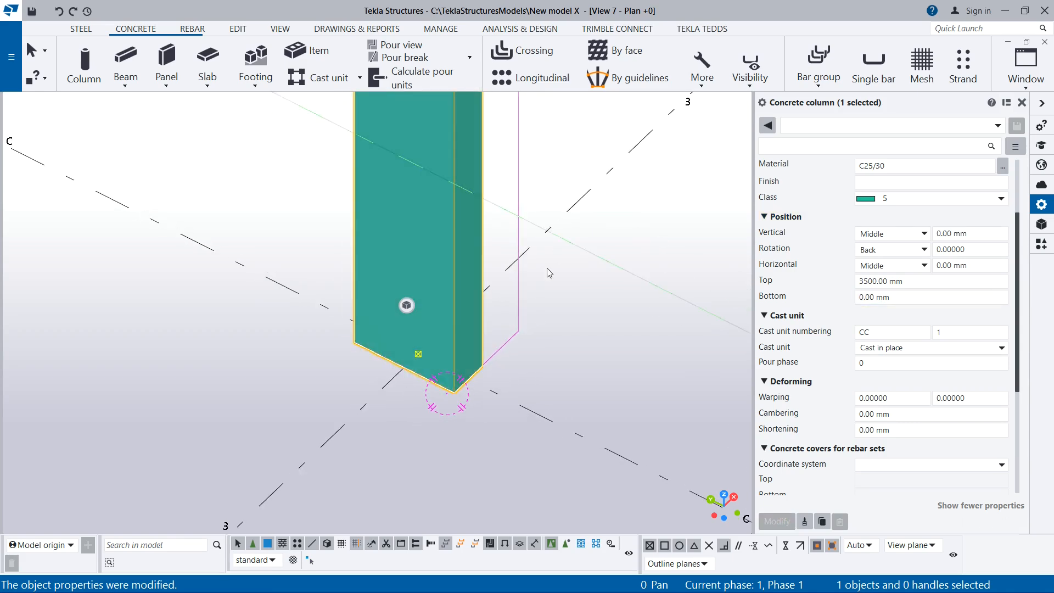
pyautogui.scroll(-2, 517, 343)
pyautogui.doubleClick(939, 333)
pyautogui.press('BackSpace')
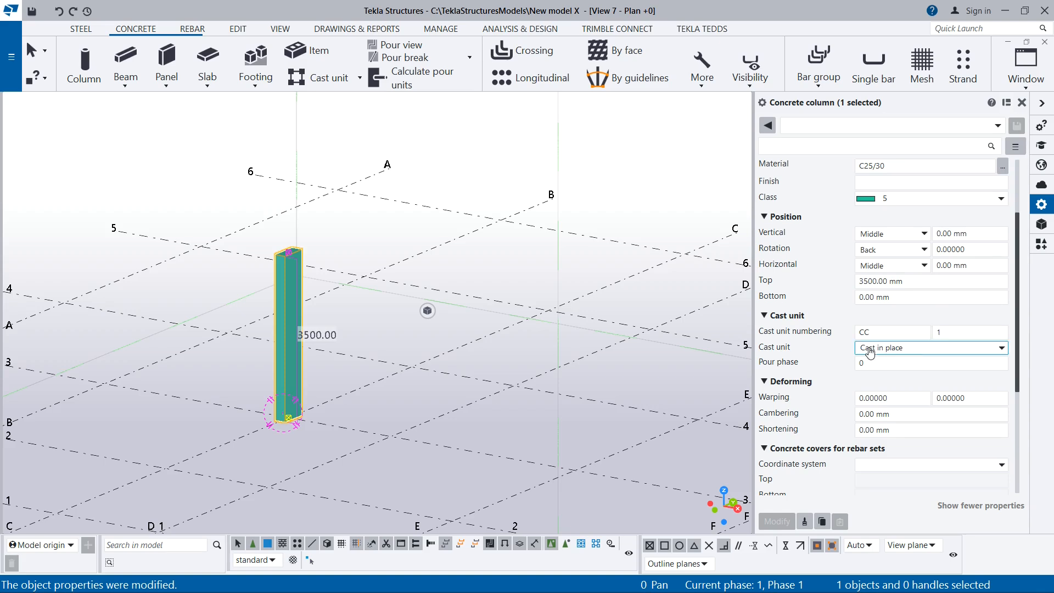
pyautogui.click(920, 349)
pyautogui.click(905, 347)
pyautogui.click(863, 363)
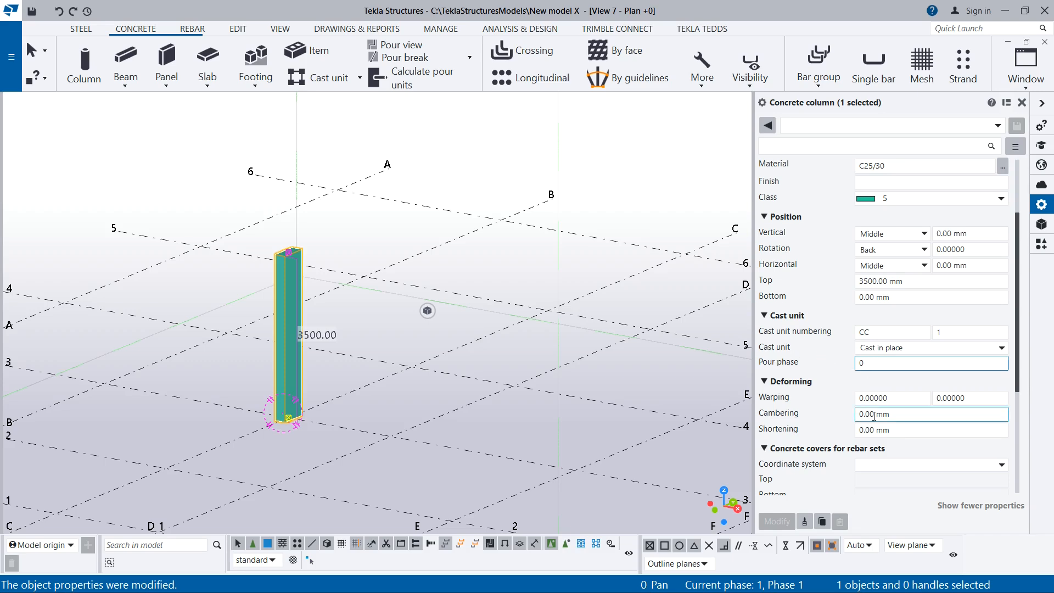
# Set the column's warping to 400 at the start and 300 at the end, and apply the modification
pyautogui.scroll(-1, 848, 396)
pyautogui.scroll(3, 260, 324)
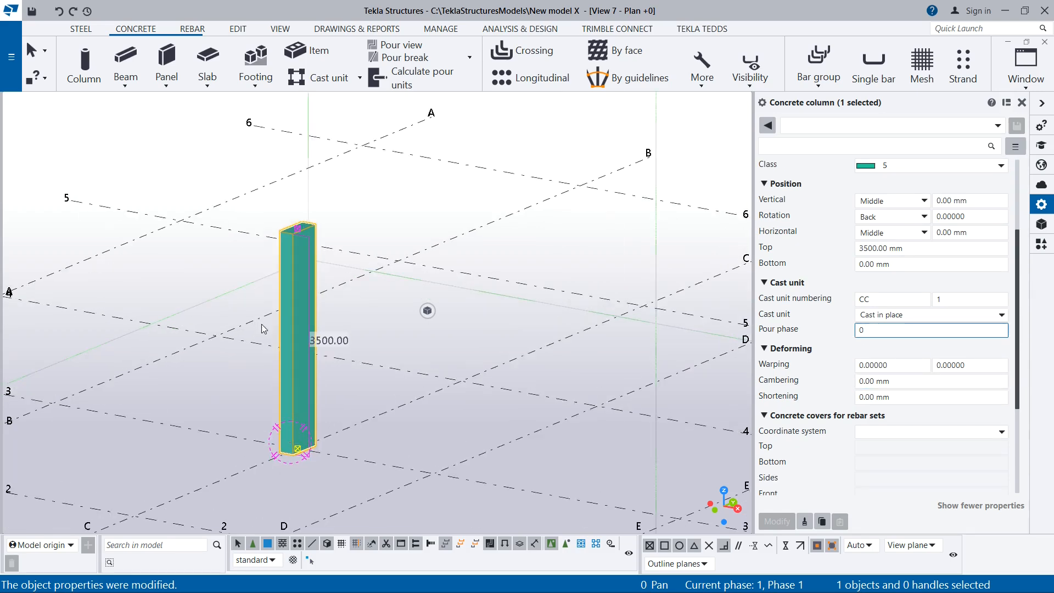
pyautogui.scroll(1, 286, 401)
pyautogui.moveTo(282, 405); pyautogui.dragTo(441, 430, button='middle')
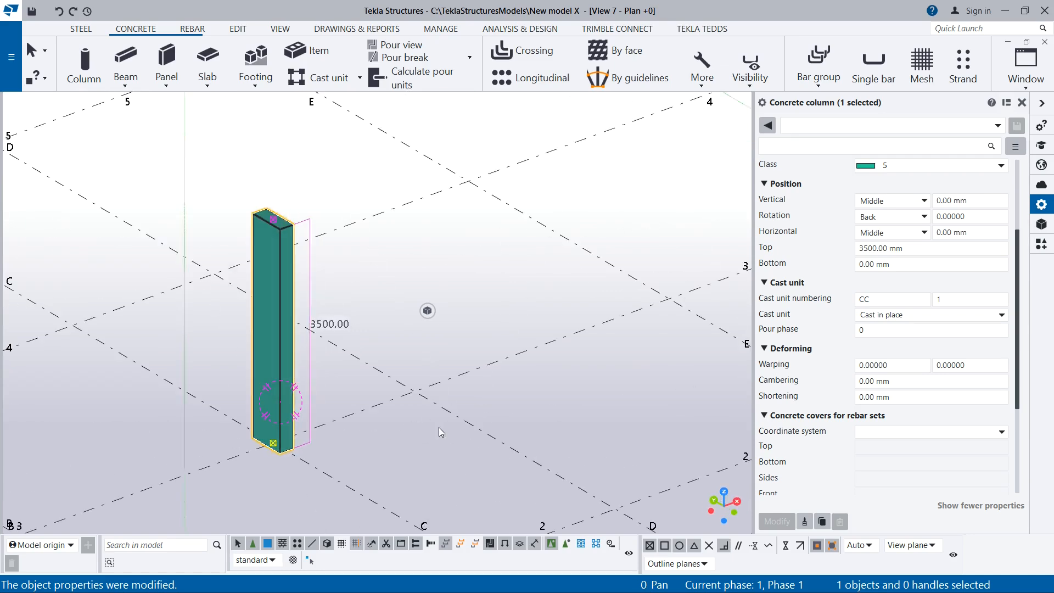
pyautogui.click(914, 351)
pyautogui.click(836, 352)
pyautogui.moveTo(895, 366); pyautogui.dragTo(801, 367)
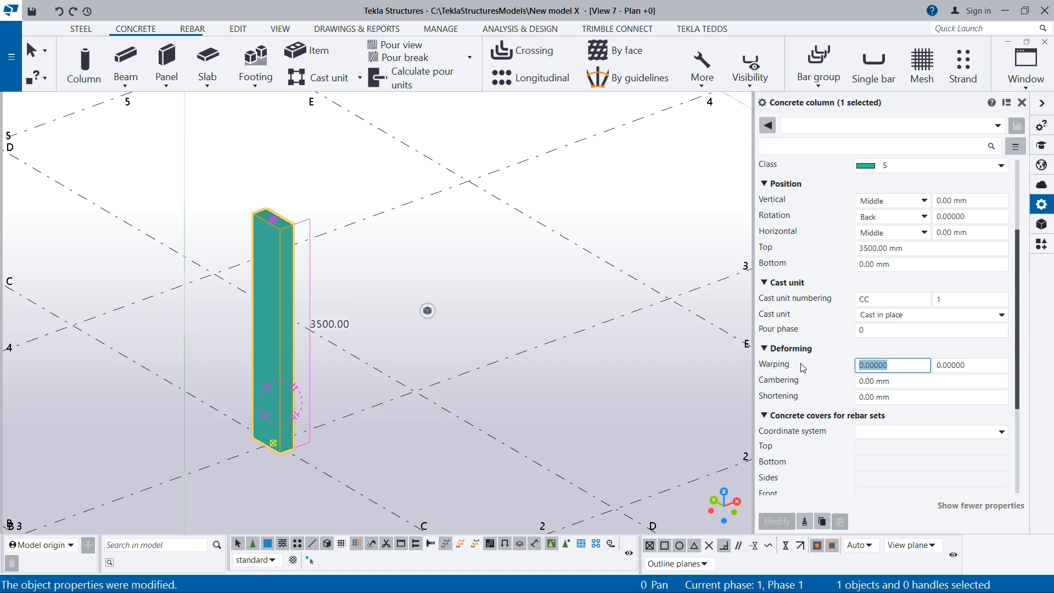
pyautogui.write('400')
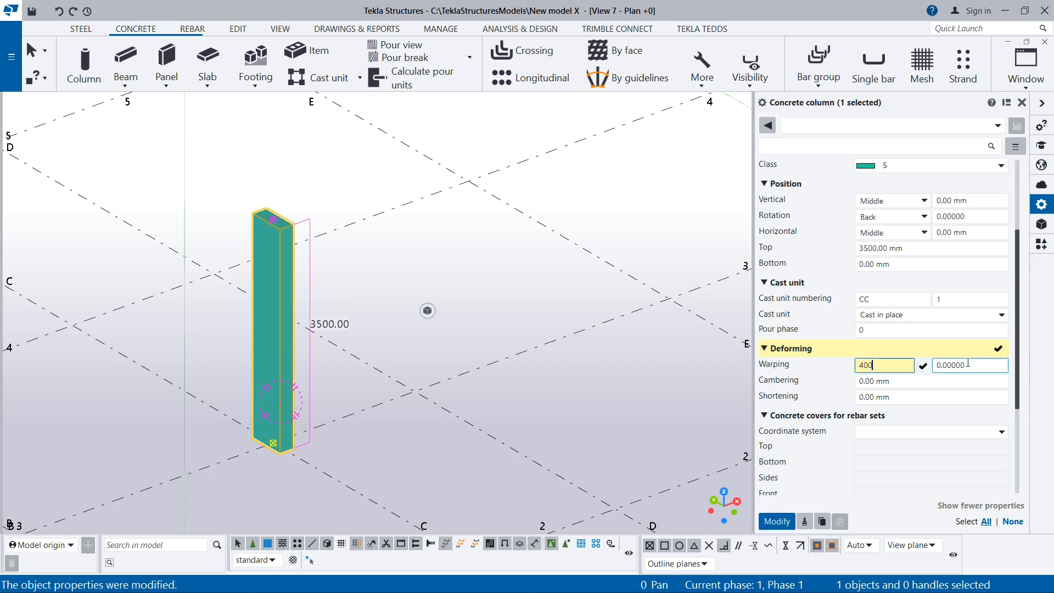
pyautogui.press('Tab')
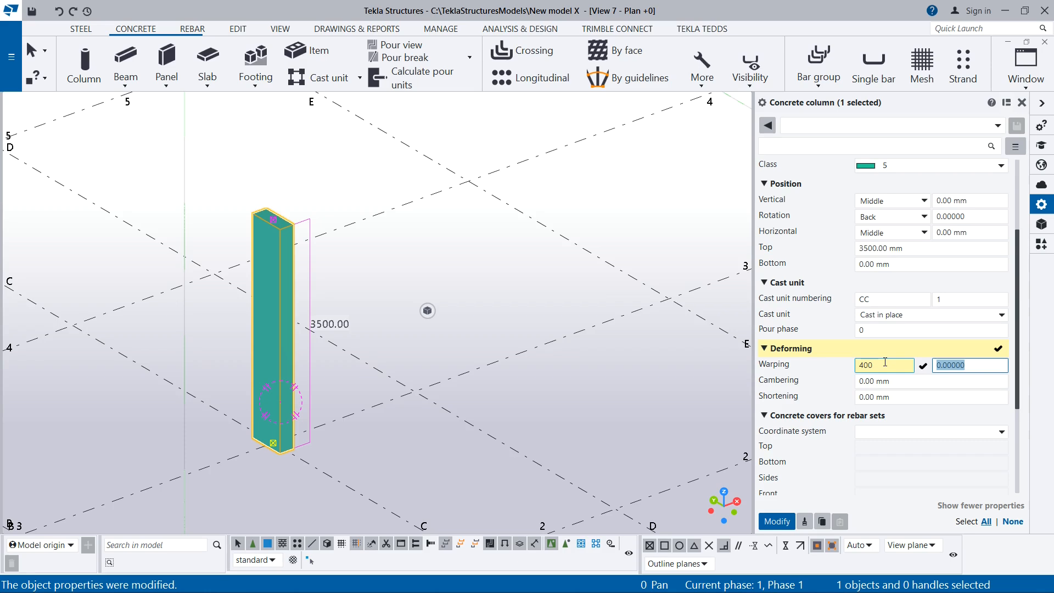
pyautogui.write('300')
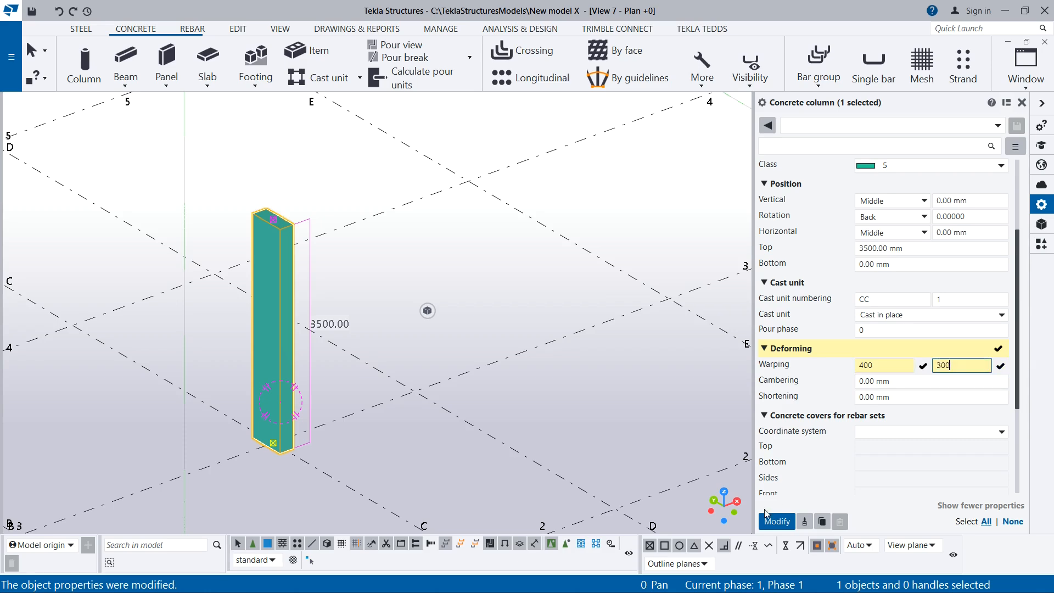
pyautogui.click(777, 521)
# Set the column's end warping to 400 and apply the modification
pyautogui.scroll(2, 245, 378)
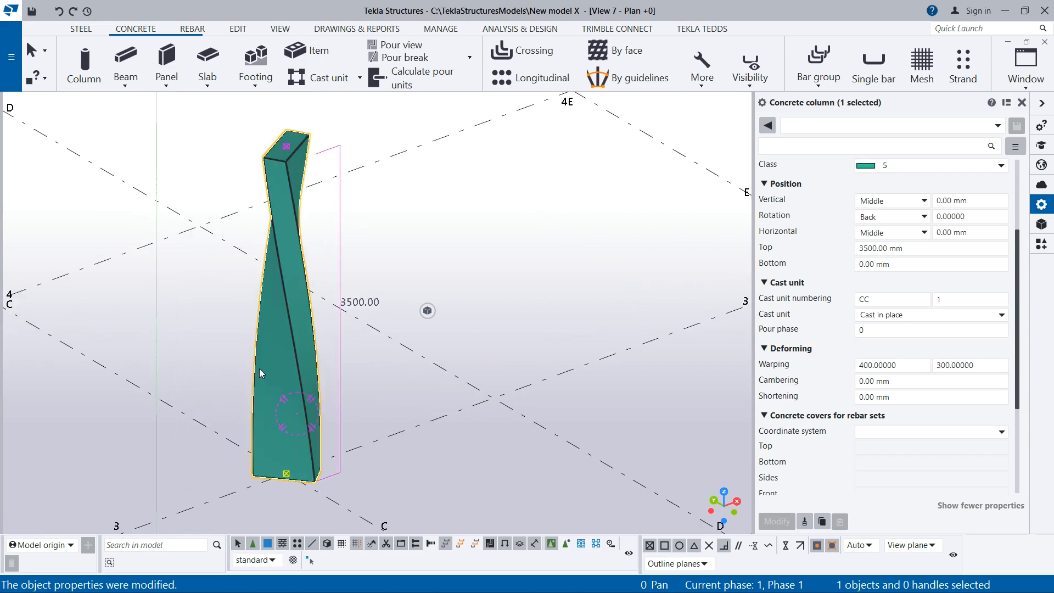
pyautogui.moveTo(285, 359)
pyautogui.keyDown('ctrl'); pyautogui.mouseDown(button='middle')
pyautogui.moveTo(293, 409)
pyautogui.moveTo(302, 359)
pyautogui.mouseUp(button='middle'); pyautogui.keyUp('ctrl')
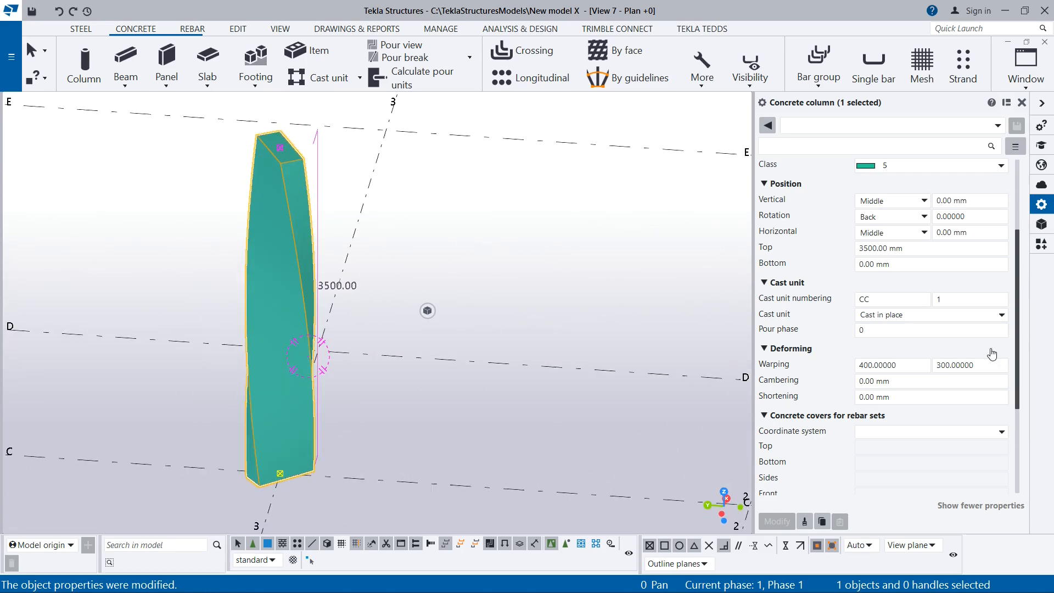
pyautogui.moveTo(905, 365); pyautogui.dragTo(762, 367)
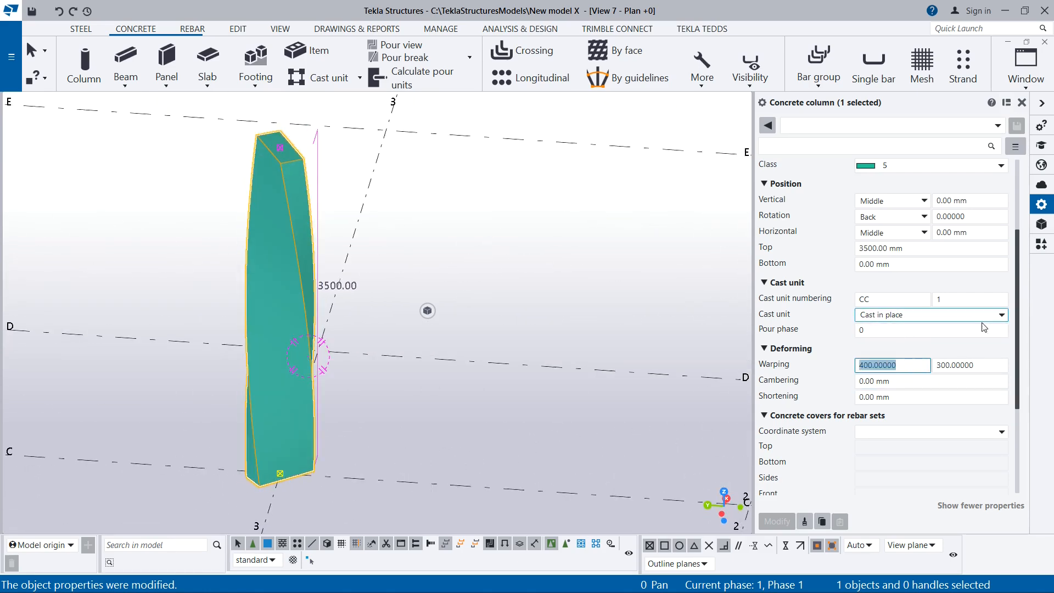
pyautogui.moveTo(970, 365); pyautogui.dragTo(832, 365)
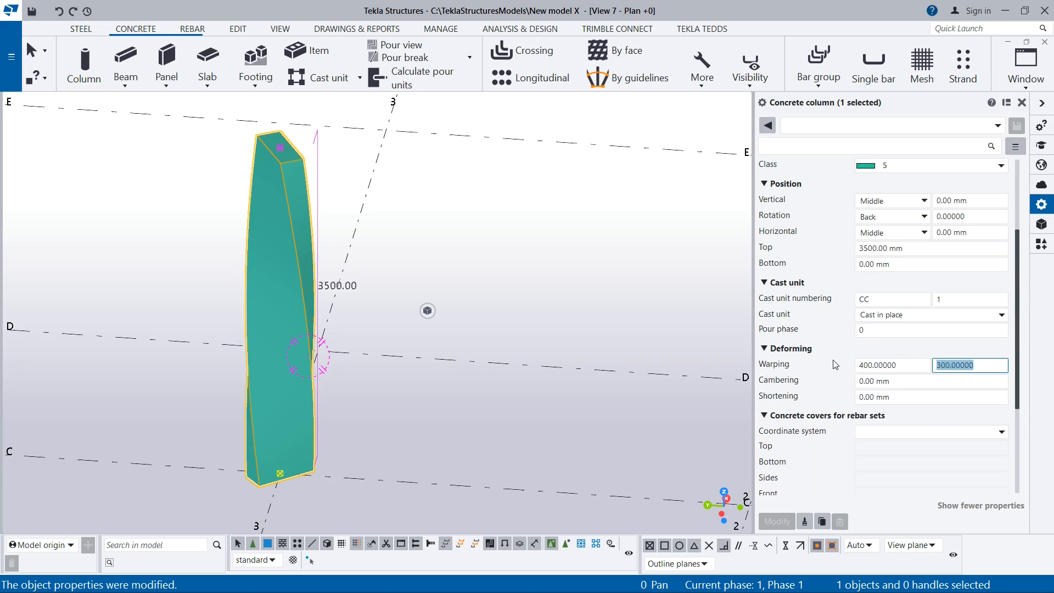
pyautogui.write('4')
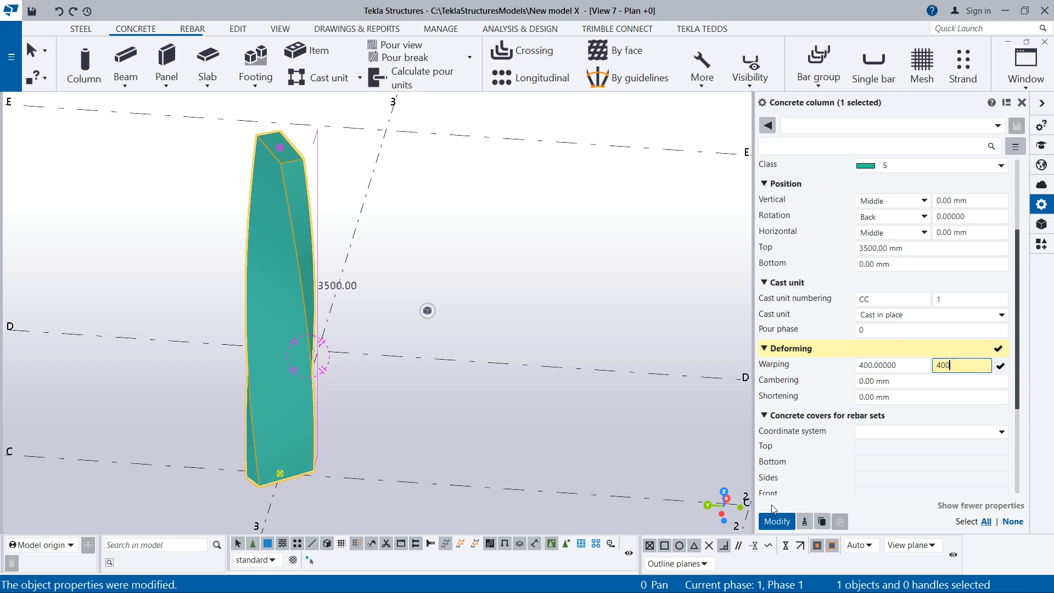
pyautogui.click(779, 524)
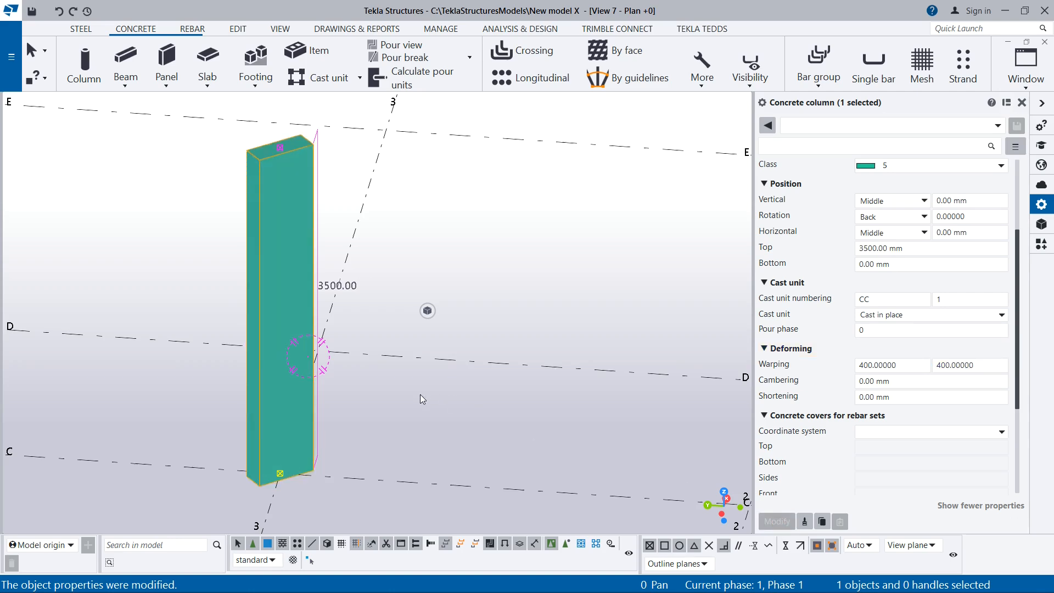
# Reset the column's end warping to 0 and apply the modification
pyautogui.keyDown('ctrl'); pyautogui.moveTo(290, 363); pyautogui.dragTo(561, 420, button='middle'); pyautogui.keyUp('ctrl')
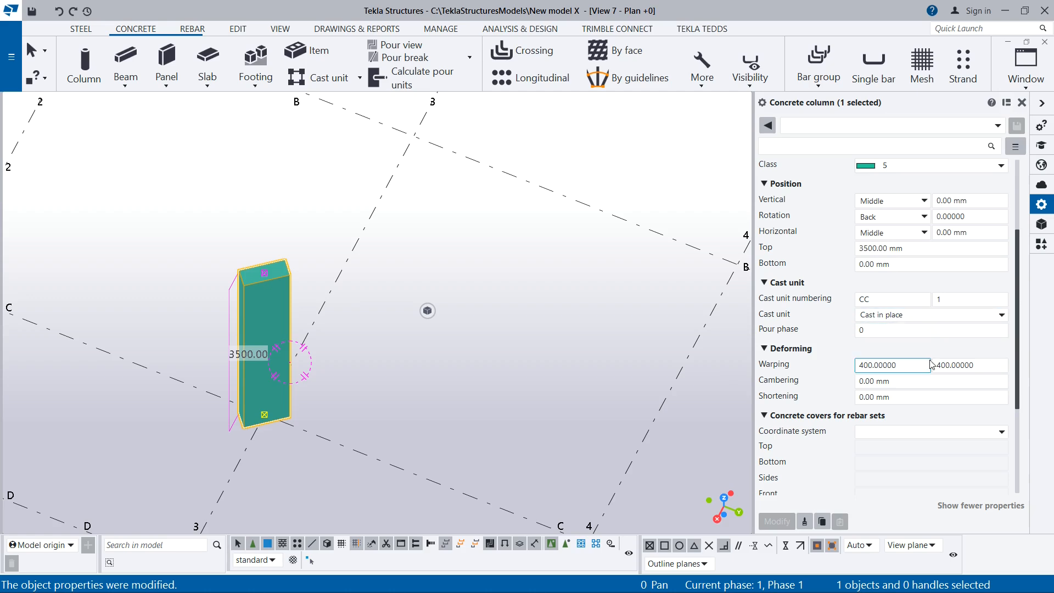
pyautogui.doubleClick(958, 365)
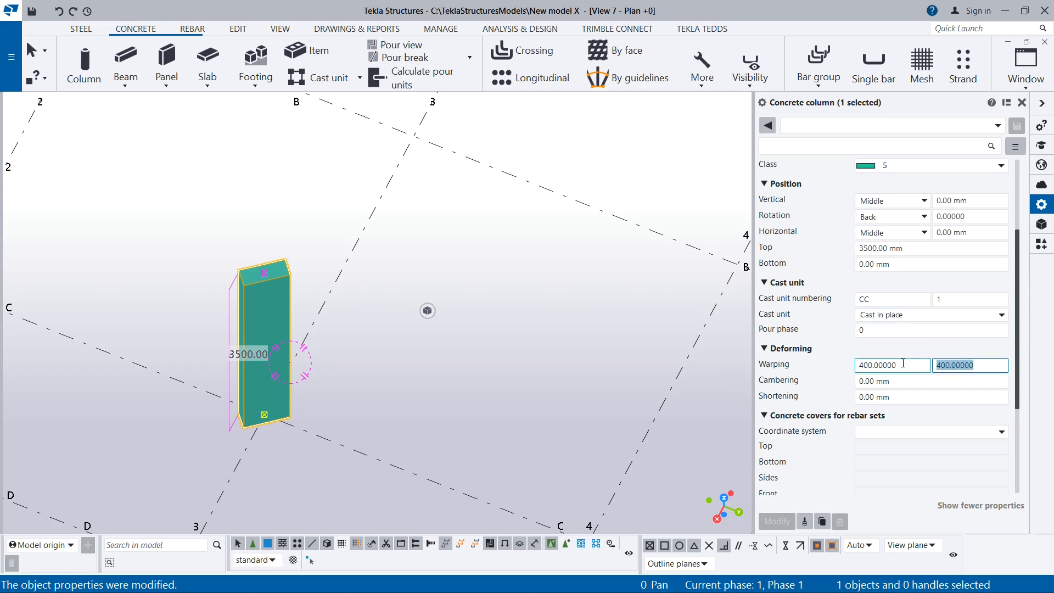
pyautogui.write('0')
pyautogui.click(764, 518)
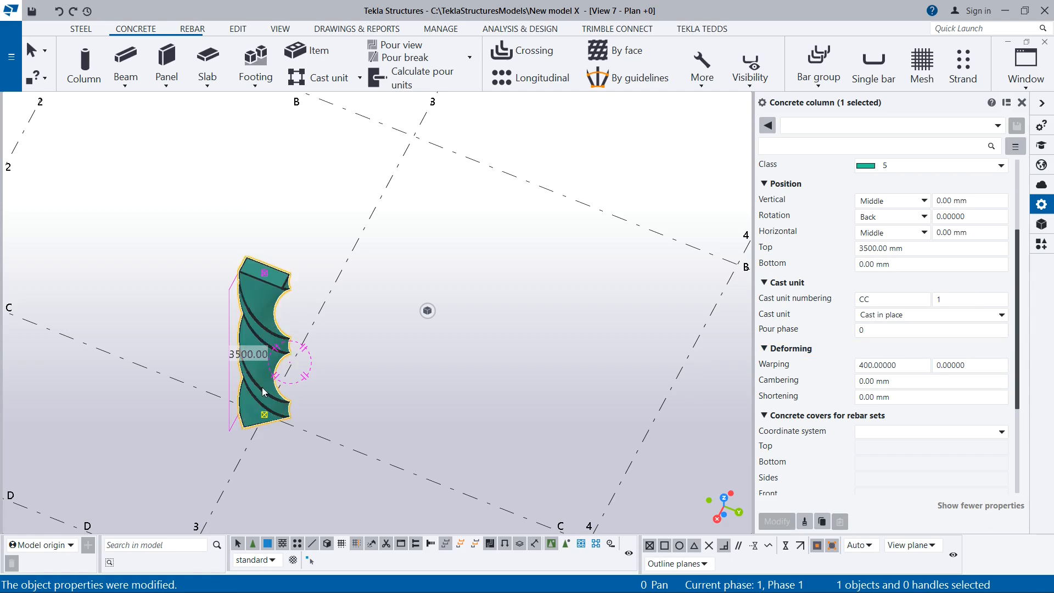
# Set the column's cambering to 300 mm and apply the modification
pyautogui.scroll(4, 262, 387)
pyautogui.keyDown('ctrl'); pyautogui.moveTo(281, 419); pyautogui.dragTo(68, 338, button='middle'); pyautogui.keyUp('ctrl')
pyautogui.scroll(-4, 287, 341)
pyautogui.keyDown('ctrl'); pyautogui.moveTo(314, 412); pyautogui.dragTo(373, 467, button='middle'); pyautogui.keyUp('ctrl')
pyautogui.keyDown('ctrl'); pyautogui.moveTo(404, 431); pyautogui.dragTo(373, 389, button='middle'); pyautogui.keyUp('ctrl')
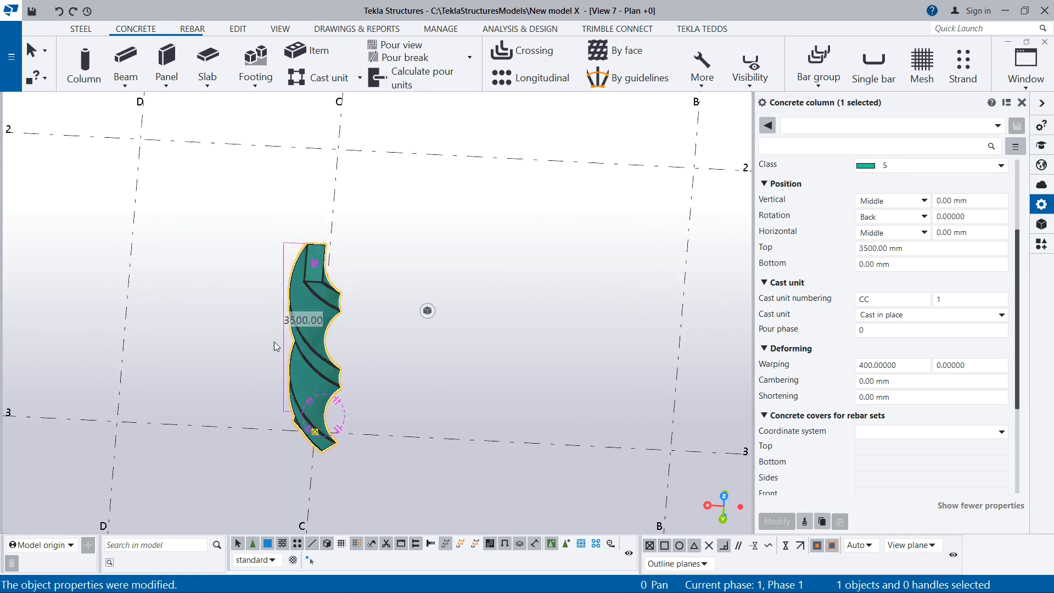
pyautogui.scroll(1, 323, 279)
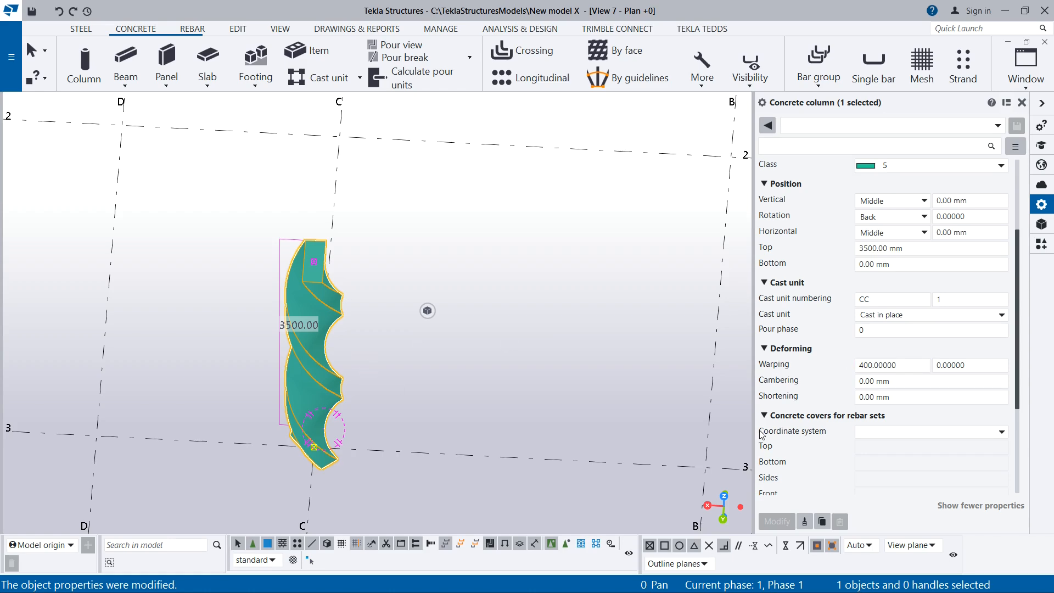
pyautogui.click(877, 380)
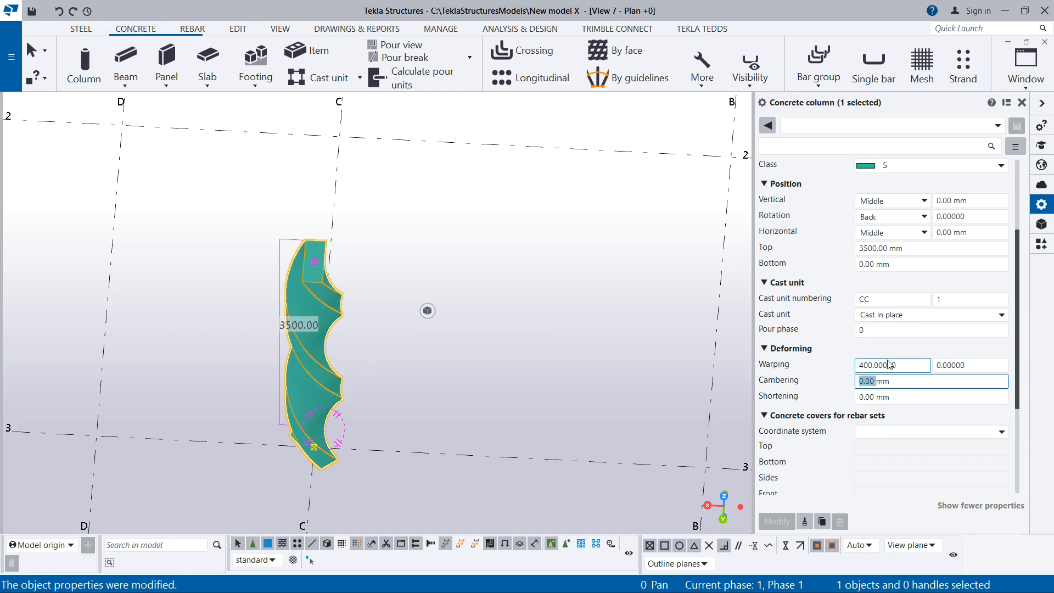
pyautogui.write('3')
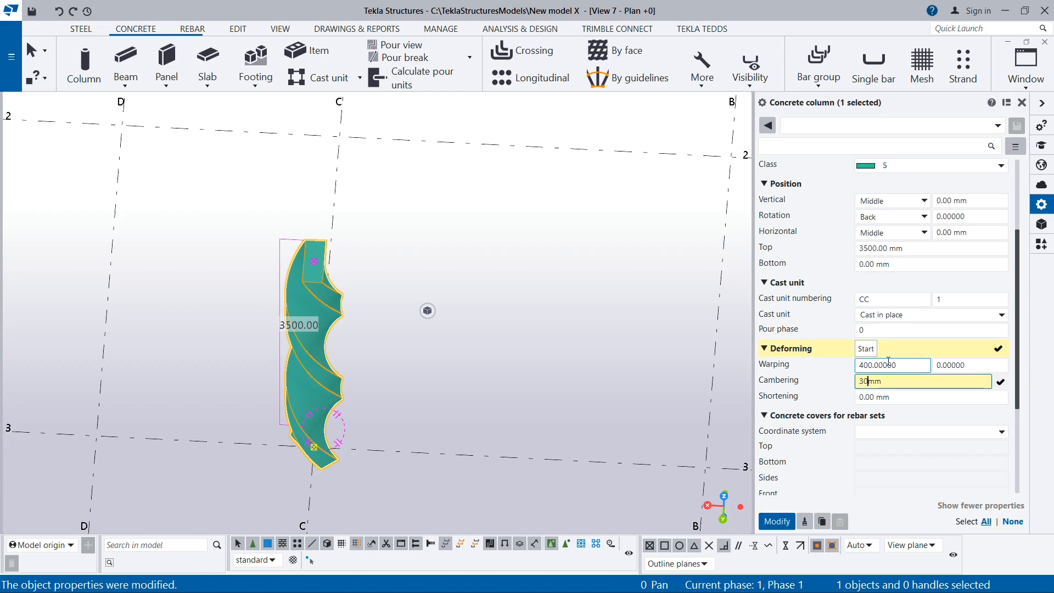
pyautogui.click(785, 522)
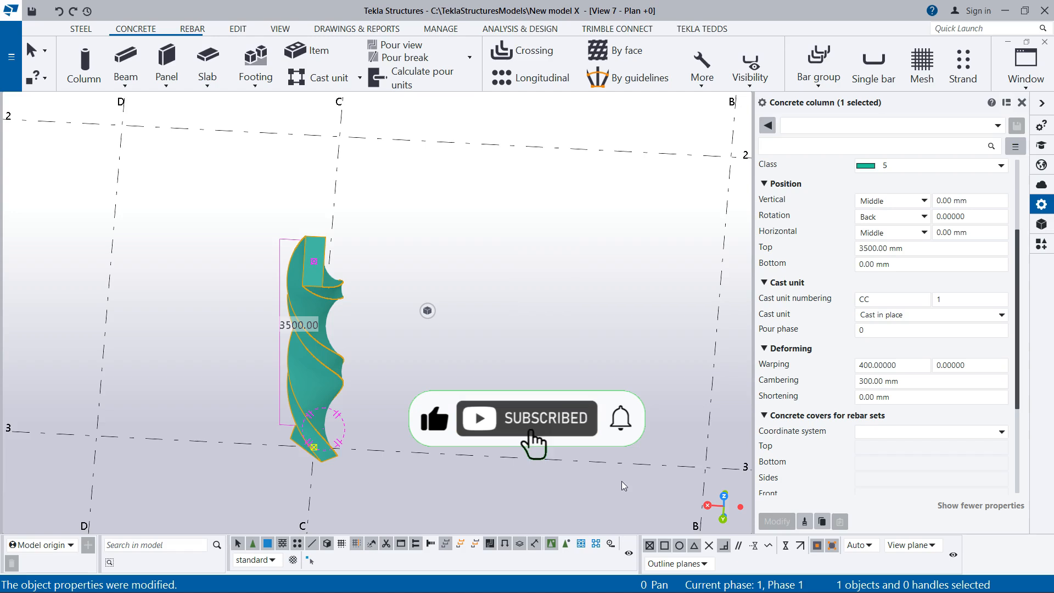
# Reset the column's start warping to 0 and apply the modification
pyautogui.click(890, 364)
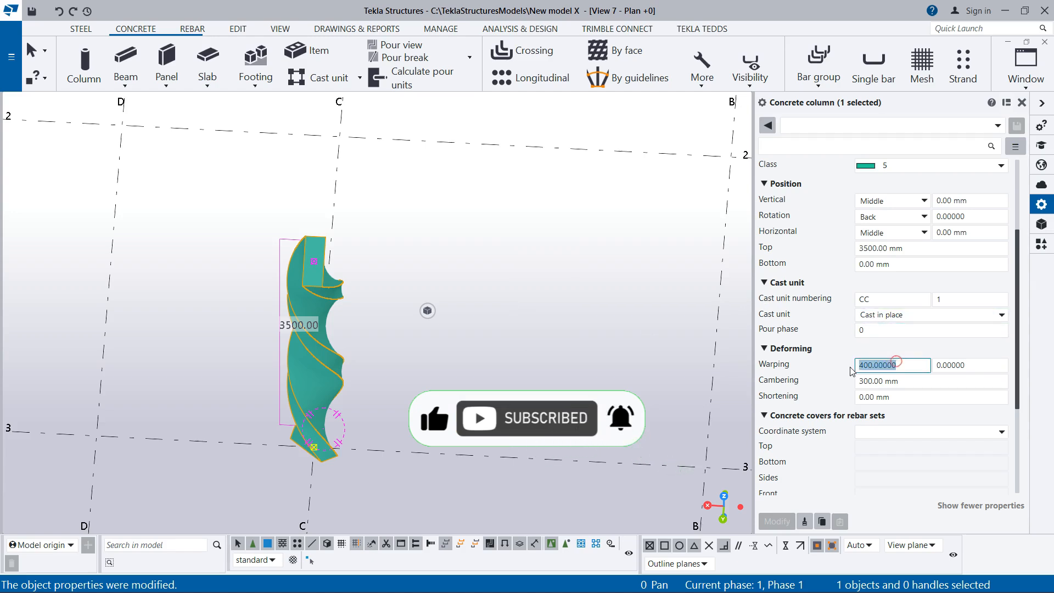
pyautogui.write('0')
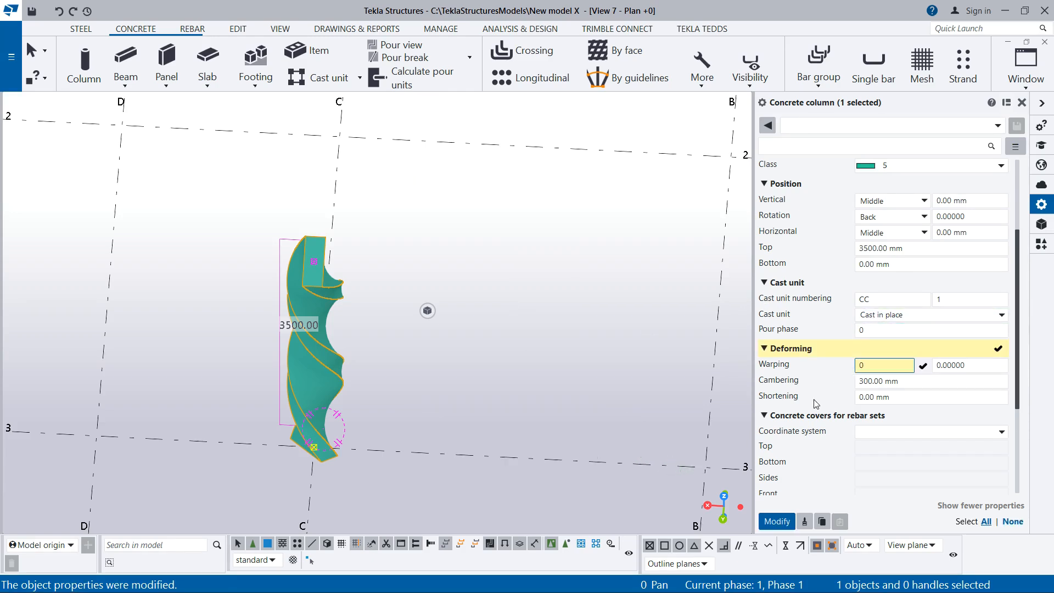
pyautogui.click(777, 521)
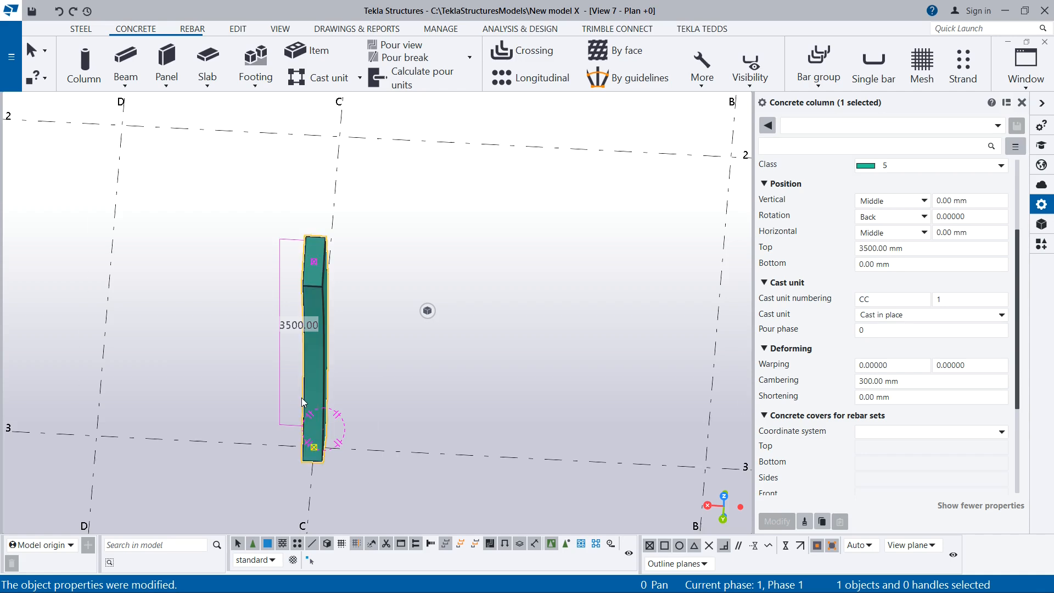
# Reset the column's cambering to 0 mm and apply the modification
pyautogui.keyDown('ctrl'); pyautogui.moveTo(323, 394); pyautogui.dragTo(118, 336, button='middle'); pyautogui.keyUp('ctrl')
pyautogui.click(878, 385)
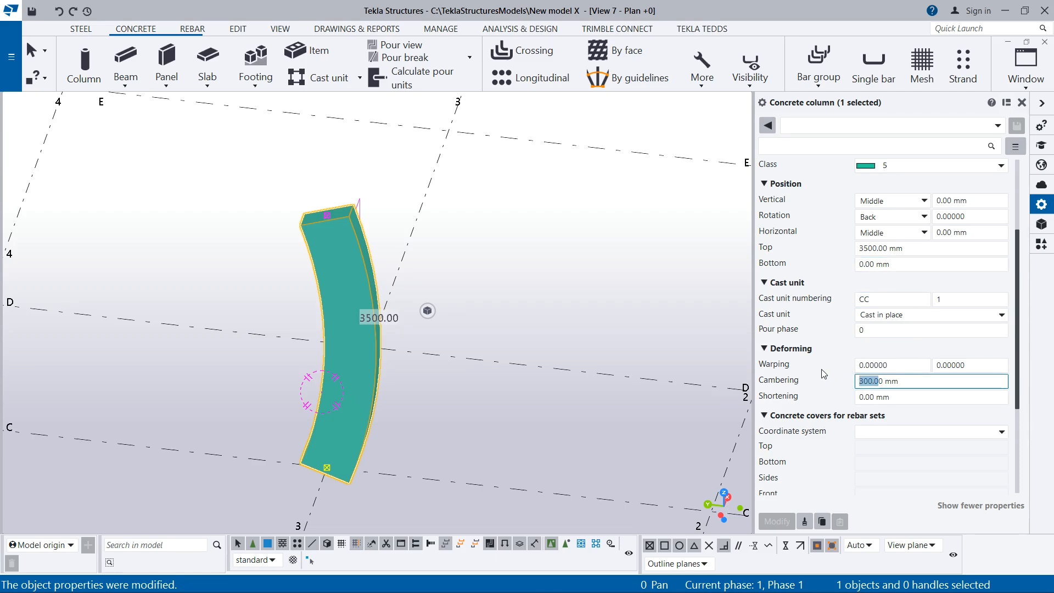
pyautogui.write('0')
pyautogui.click(776, 522)
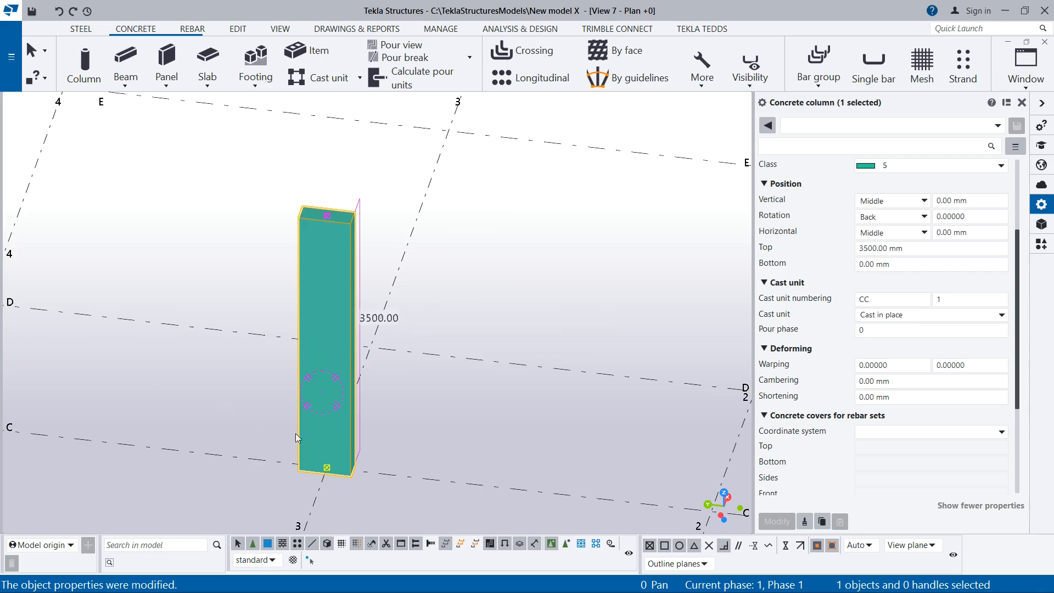
# Review the IFC4 subtype options in the column's IFC export settings and choose COLUMN
pyautogui.moveTo(336, 429); pyautogui.dragTo(391, 337, button='middle')
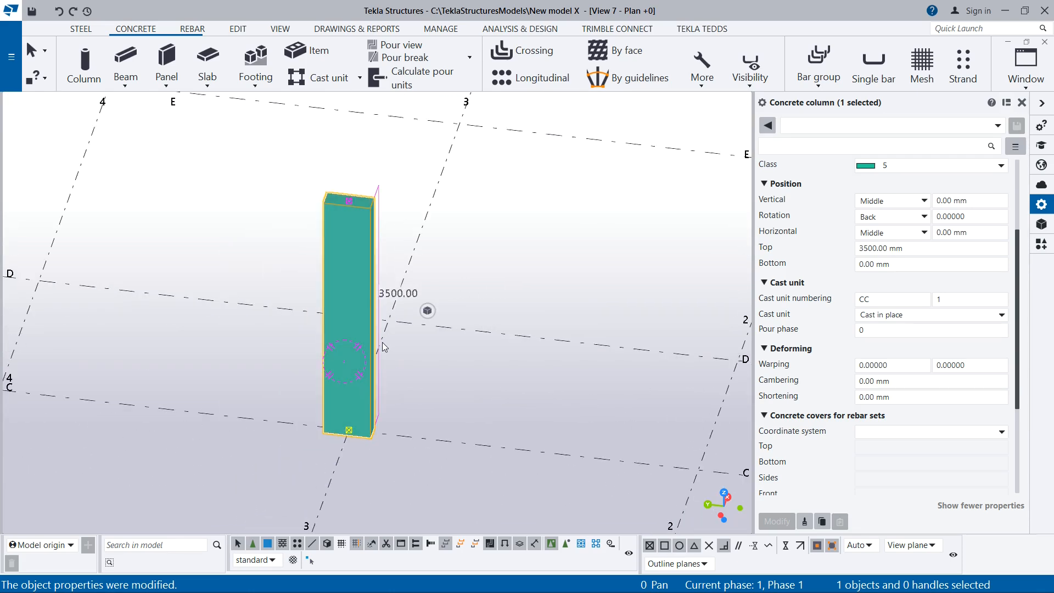
pyautogui.moveTo(369, 346)
pyautogui.keyDown('ctrl'); pyautogui.mouseDown(button='middle')
pyautogui.moveTo(199, 383)
pyautogui.moveTo(203, 457)
pyautogui.moveTo(368, 362)
pyautogui.mouseUp(button='middle'); pyautogui.keyUp('ctrl')
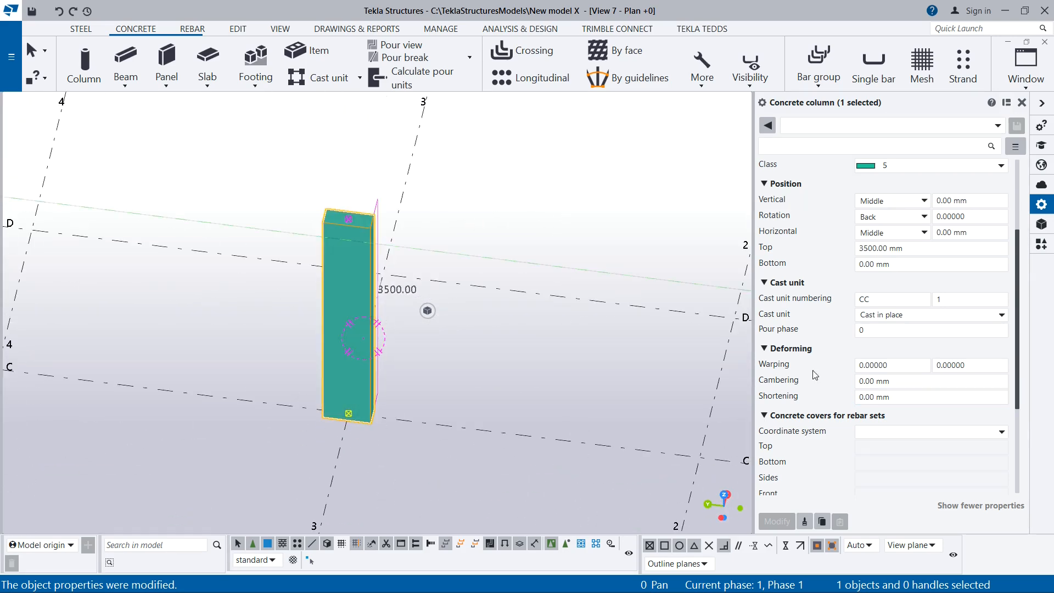
pyautogui.scroll(-3, 840, 427)
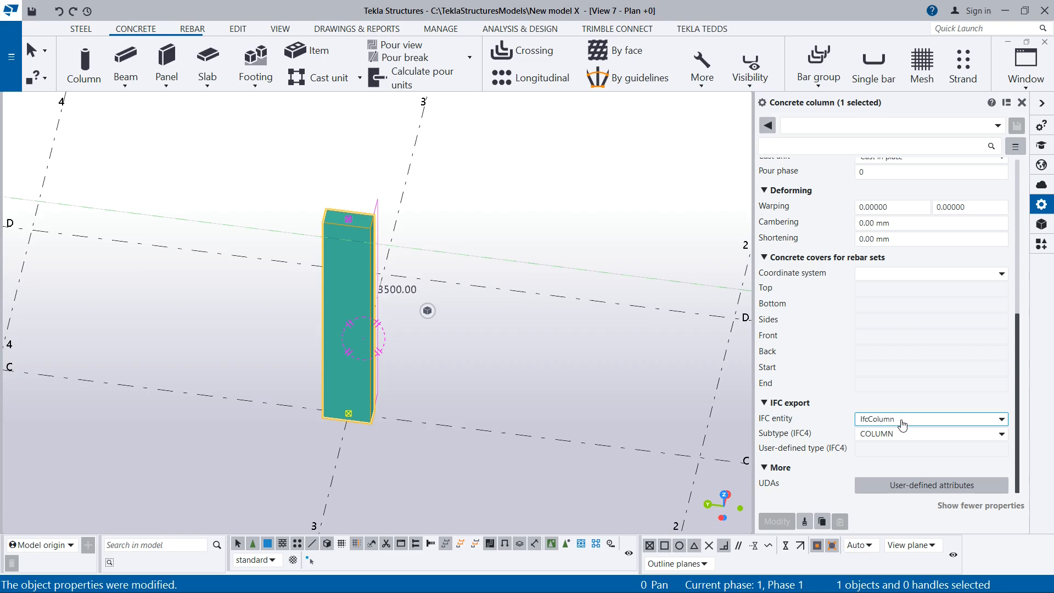
pyautogui.click(865, 434)
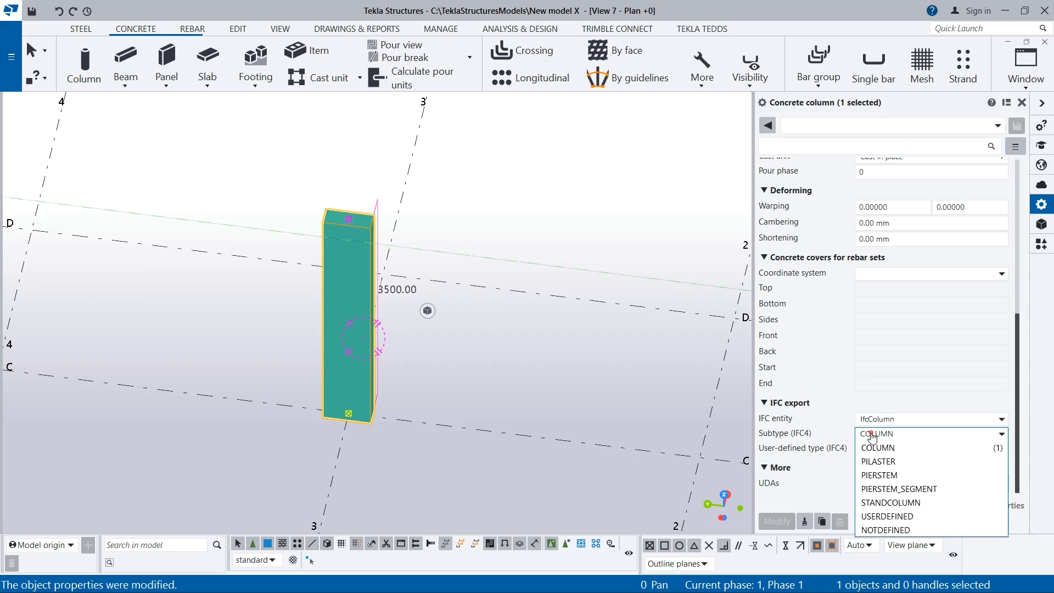
pyautogui.click(872, 446)
pyautogui.scroll(5, 848, 396)
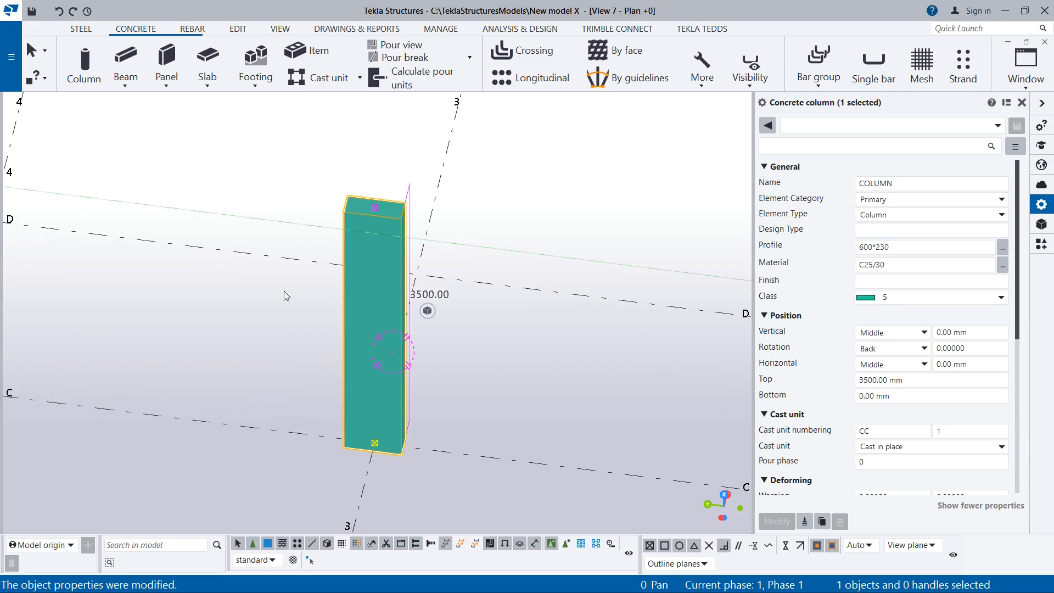
pyautogui.keyDown('ctrl'); pyautogui.moveTo(478, 368); pyautogui.dragTo(376, 349, button='middle'); pyautogui.keyUp('ctrl')
pyautogui.scroll(-6, 275, 311)
pyautogui.scroll(-3, 291, 269)
pyautogui.scroll(3, 299, 282)
pyautogui.scroll(-3, 424, 372)
pyautogui.scroll(8, 473, 374)
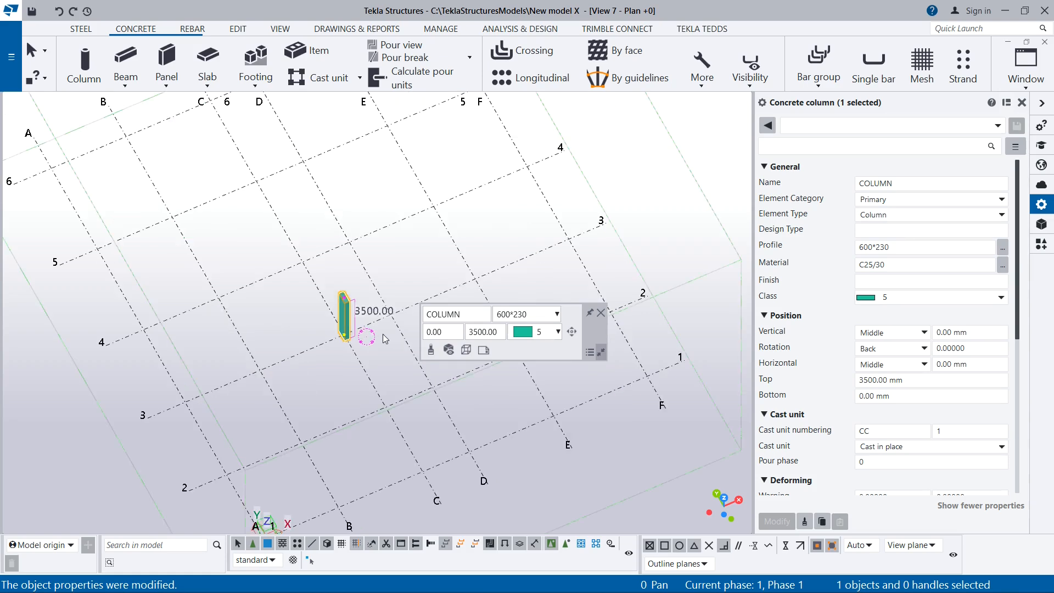
pyautogui.keyDown('ctrl'); pyautogui.moveTo(266, 283); pyautogui.dragTo(411, 313, button='middle'); pyautogui.keyUp('ctrl')
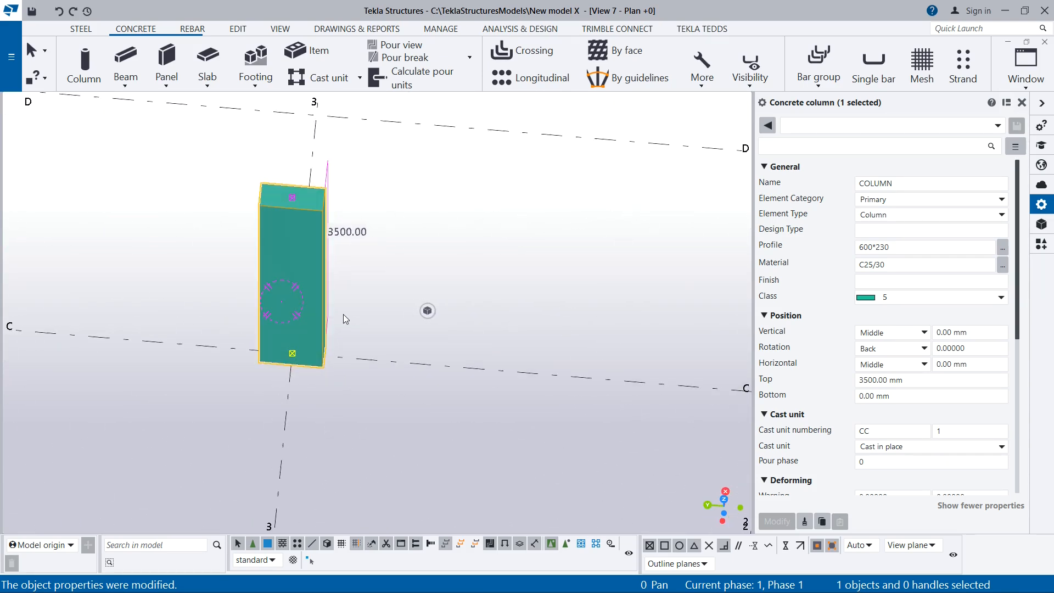
# Copy the concrete column from grid intersection C-3 to intersections C-2, C-1, D-1 and D-2
pyautogui.keyDown('ctrl'); pyautogui.moveTo(311, 315); pyautogui.dragTo(170, 280, button='middle'); pyautogui.keyUp('ctrl')
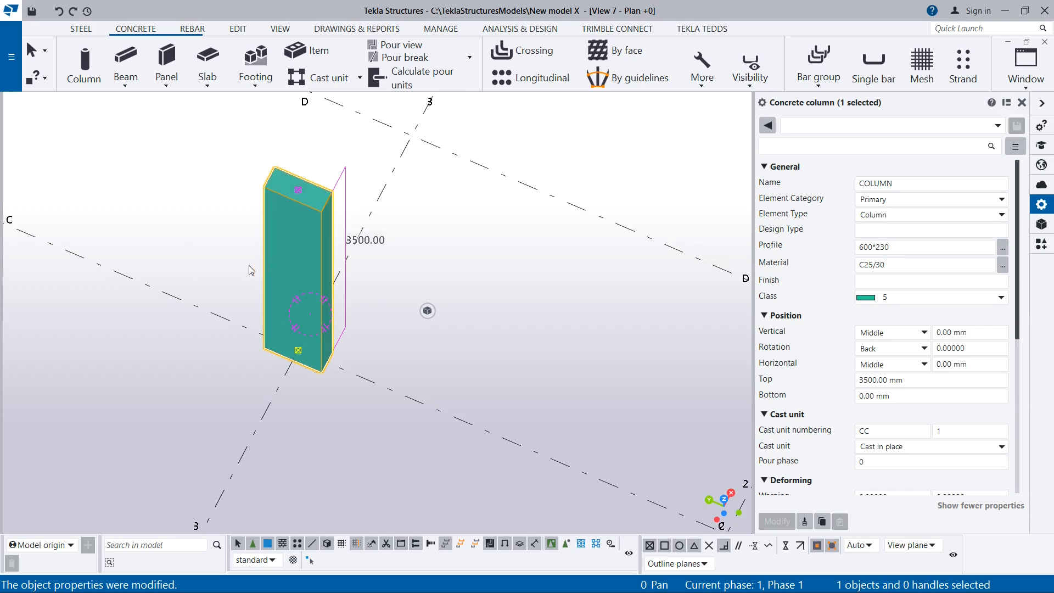
pyautogui.scroll(-5, 247, 250)
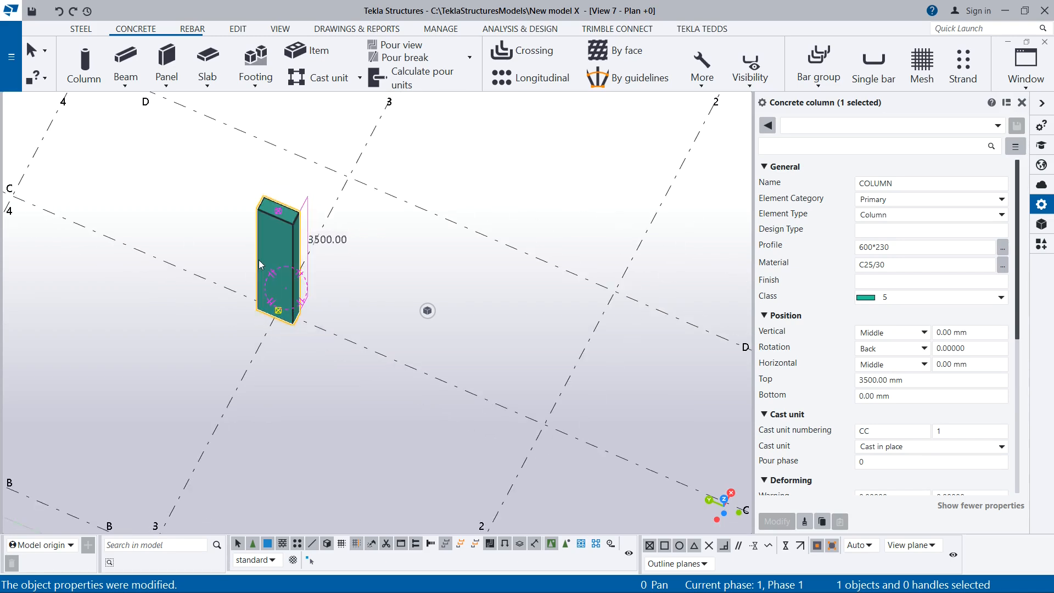
pyautogui.scroll(3, 233, 248)
pyautogui.rightClick(288, 252)
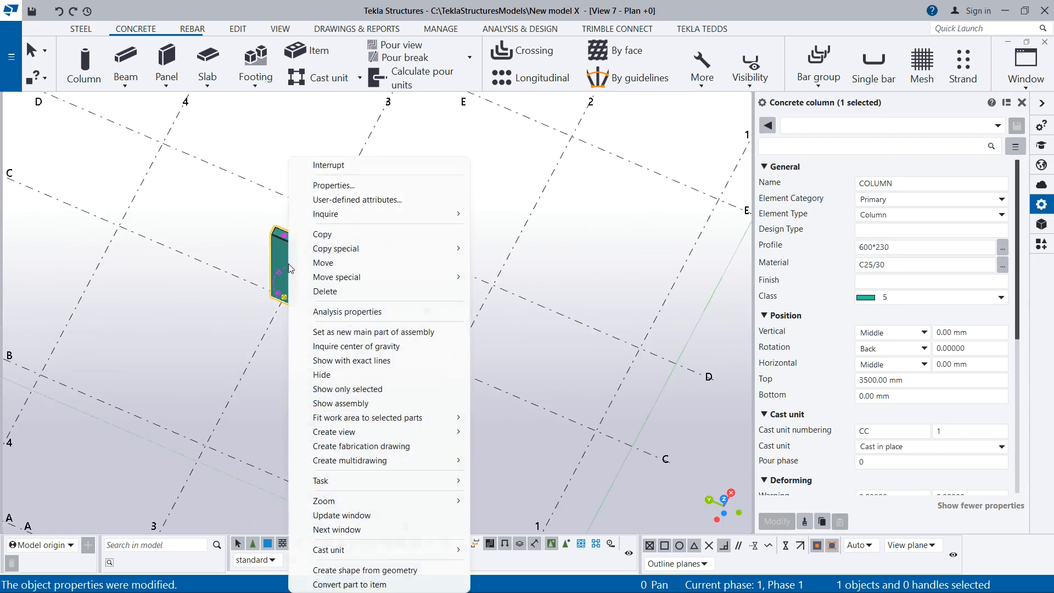
pyautogui.click(322, 235)
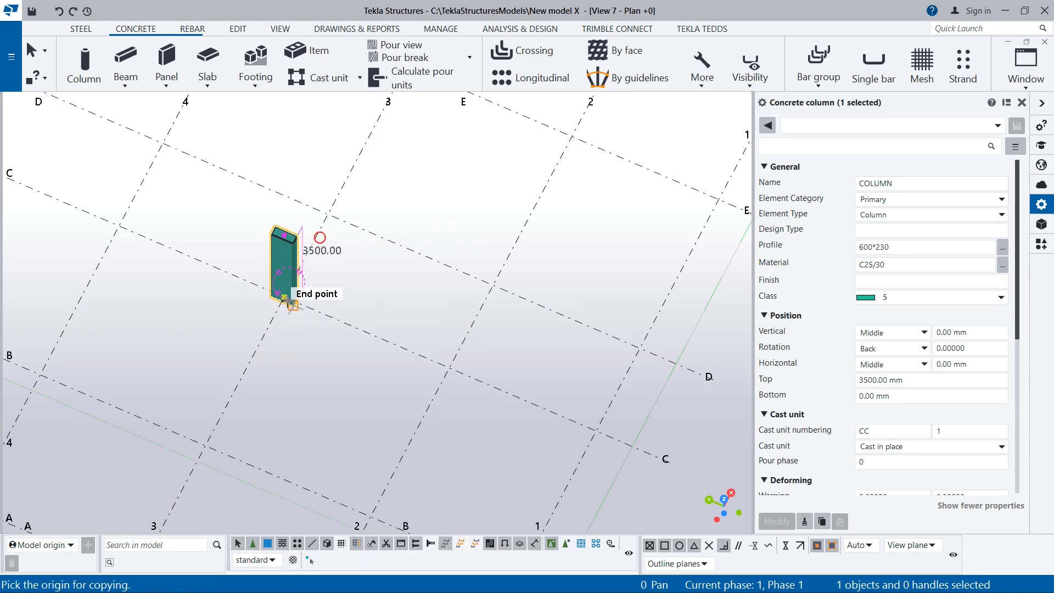
pyautogui.click(286, 295)
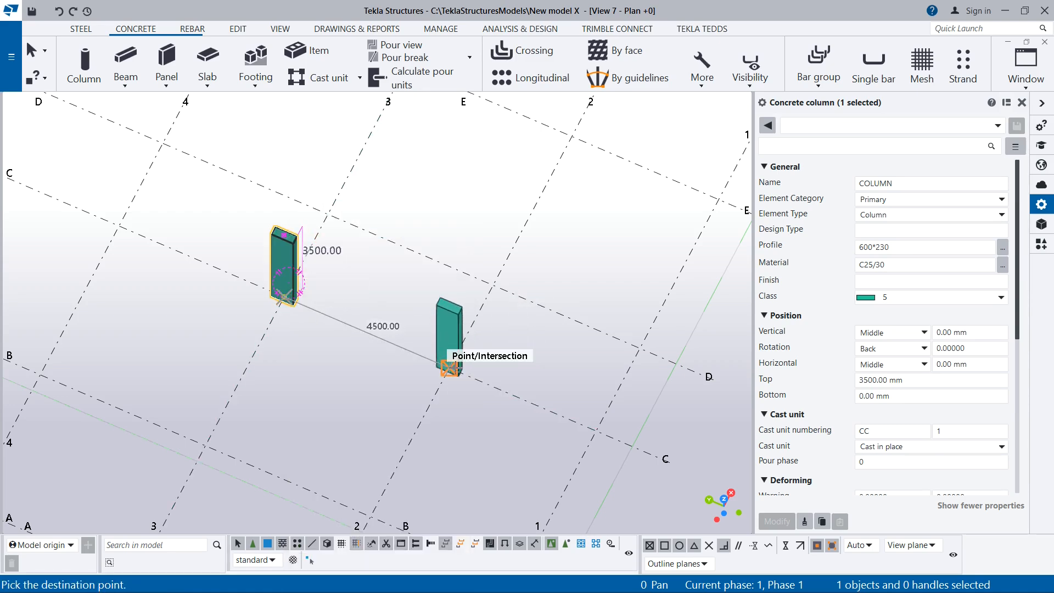
pyautogui.click(451, 366)
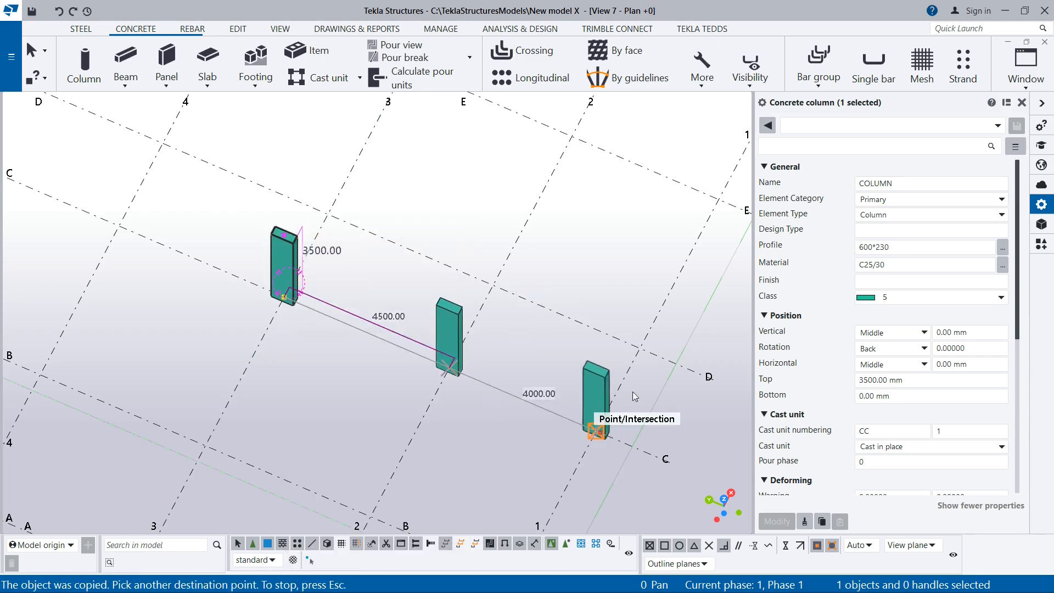
pyautogui.click(630, 405)
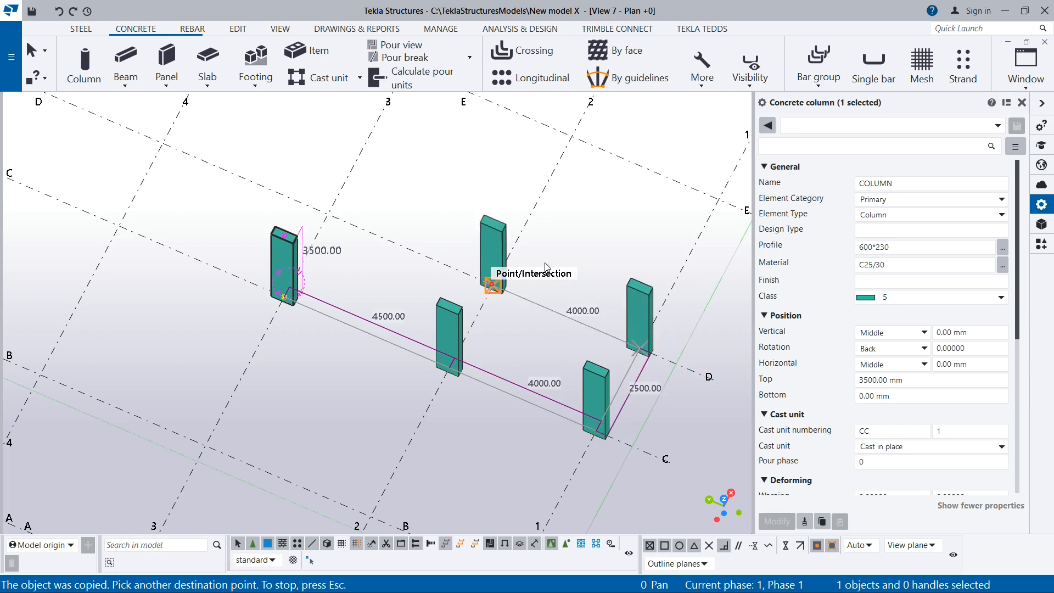
pyautogui.click(492, 285)
pyautogui.press('Escape')
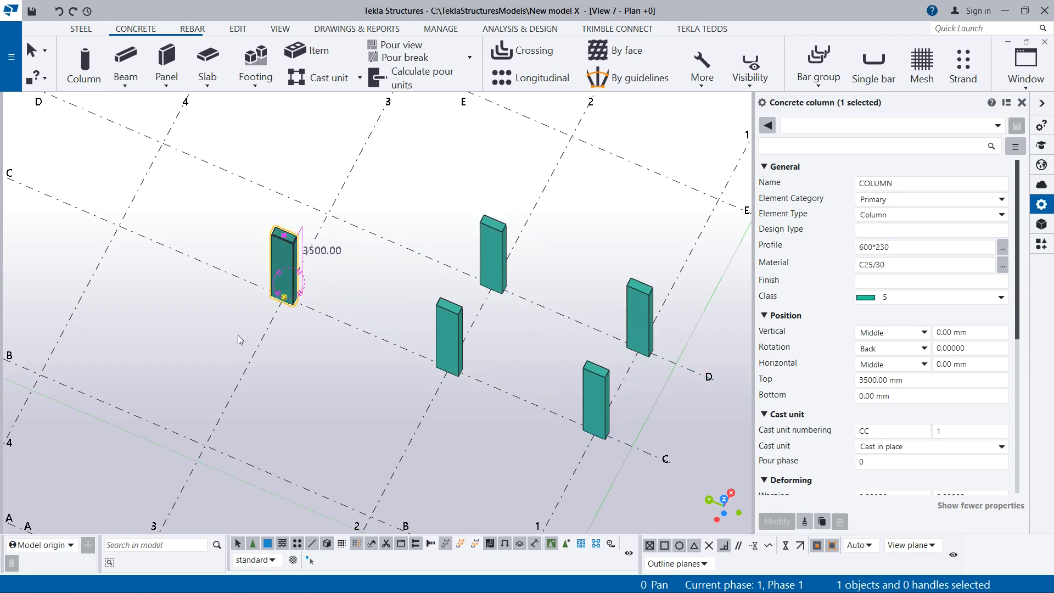
# Select the copied column at grid intersection D-2
pyautogui.scroll(-4, 258, 341)
pyautogui.scroll(-1, 332, 306)
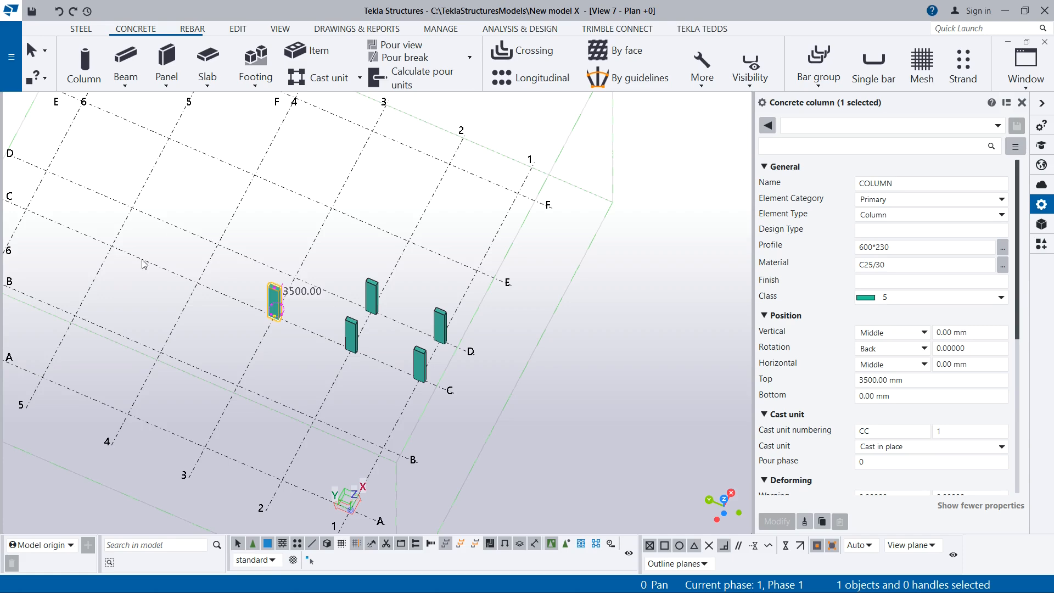
pyautogui.click(373, 293)
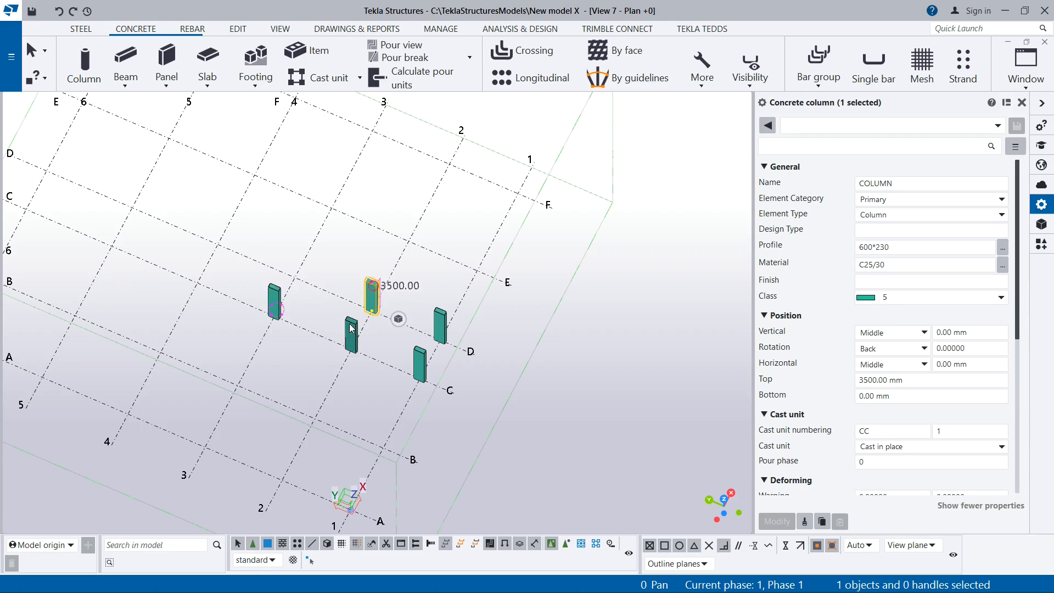